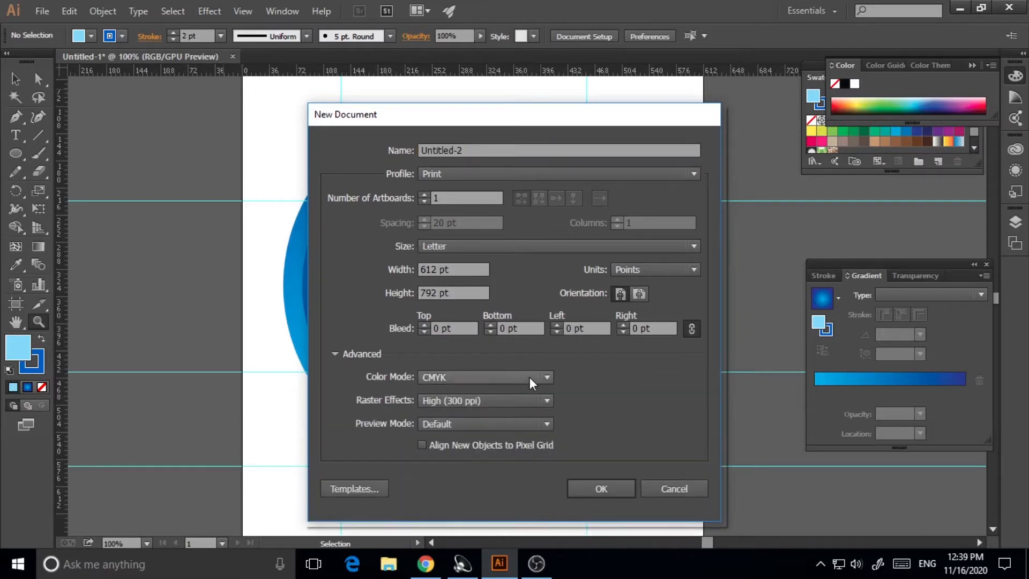
- Create a new one-artboard Letter document in points with RGB color mode
click(529, 377)
click(474, 408)
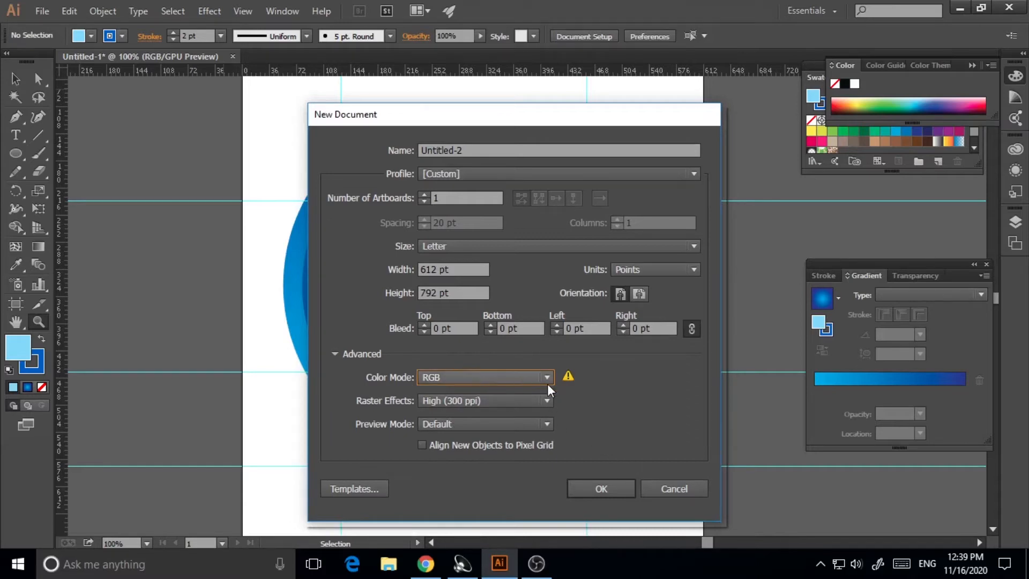
click(601, 488)
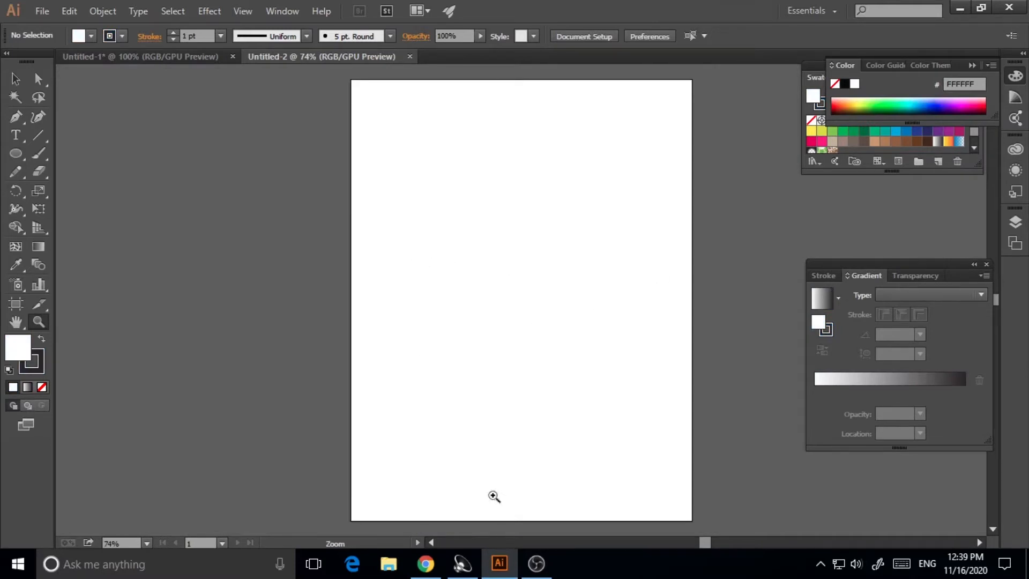
- Rename the document's only layer as ICON
click(16, 154)
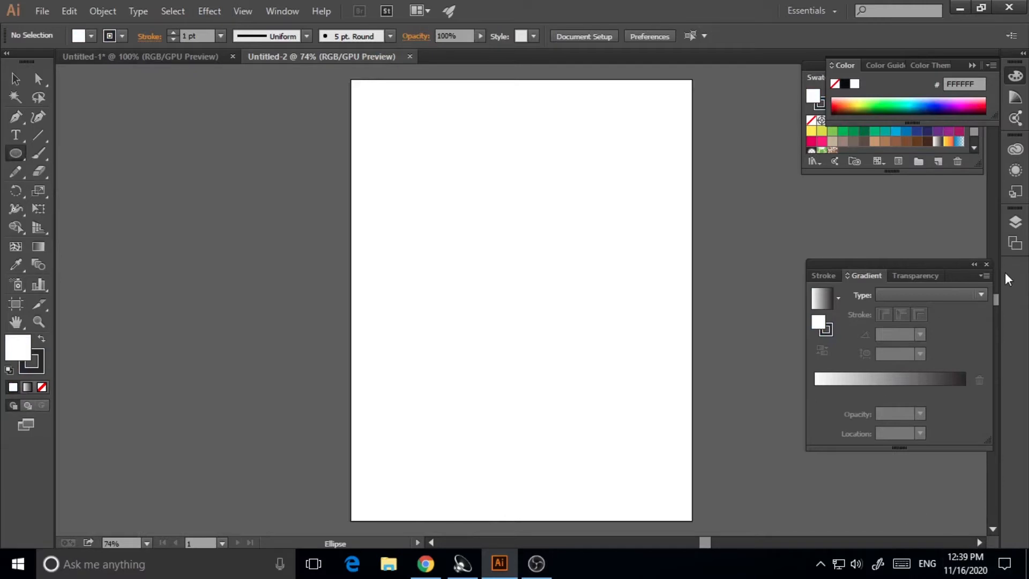
click(1015, 222)
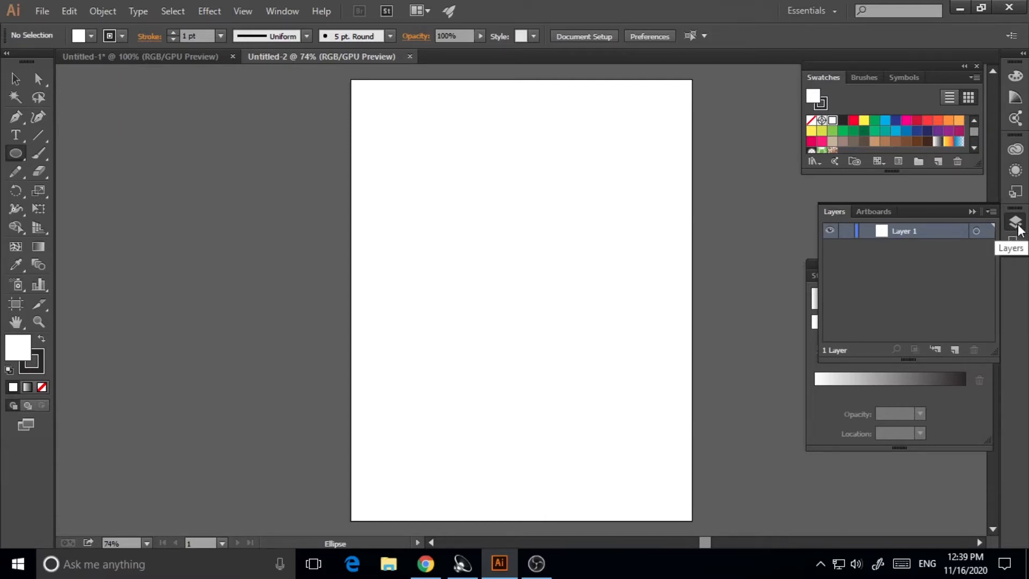
double_click(909, 235)
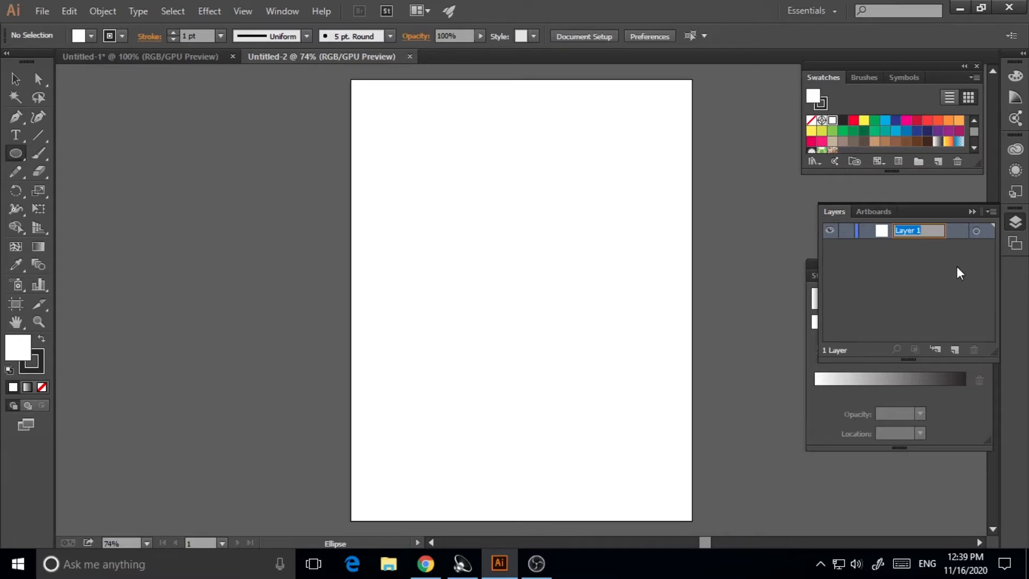
text(ICON)
click(557, 291)
click(548, 306)
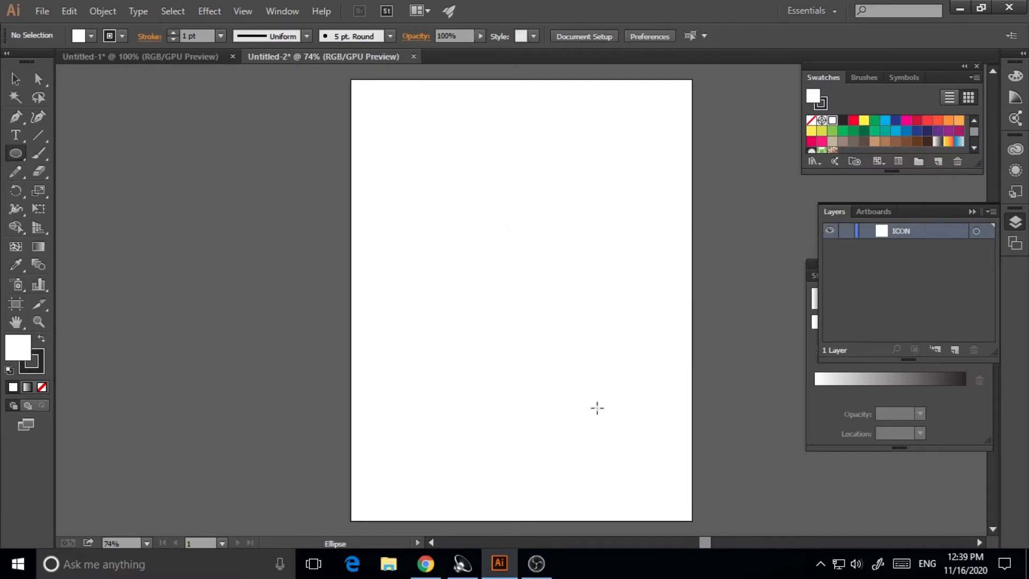
- Draw a circle about 576 pt in diameter around the artboard's middle, and rearrange the floating panels so Gradient and Layers are both accessible
drag(521, 288, 673, 448)
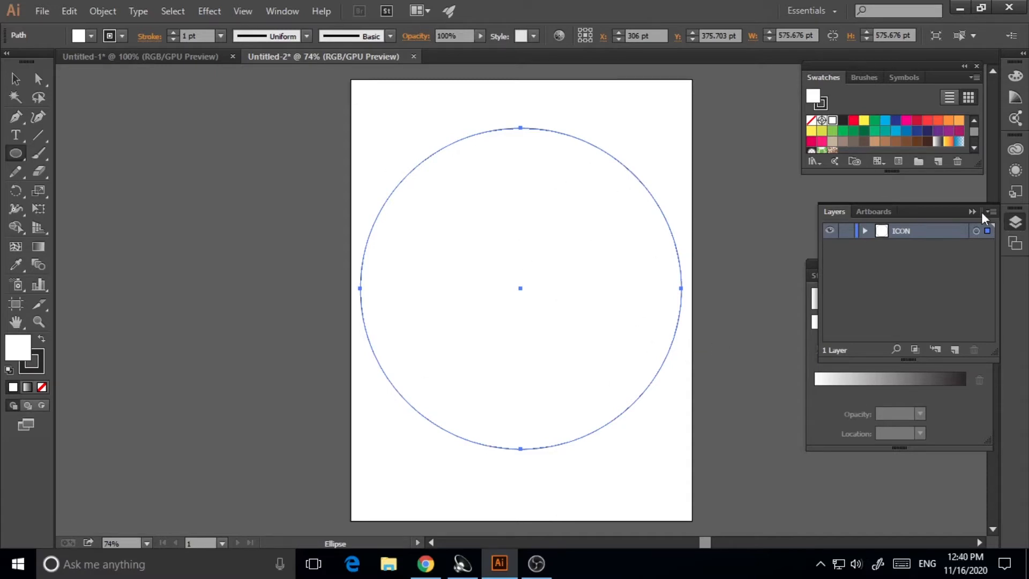
drag(924, 213, 923, 403)
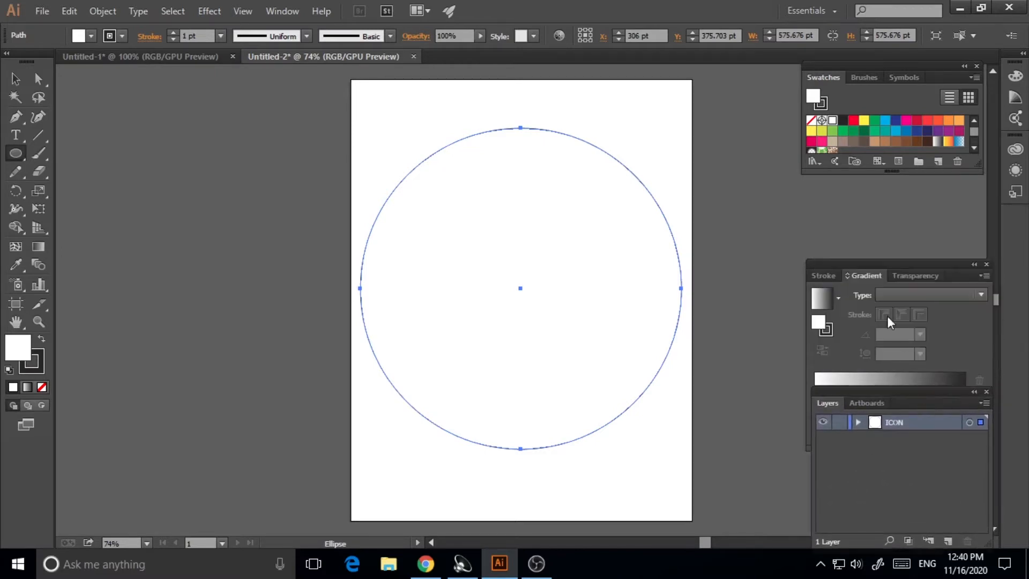
drag(940, 263, 938, 185)
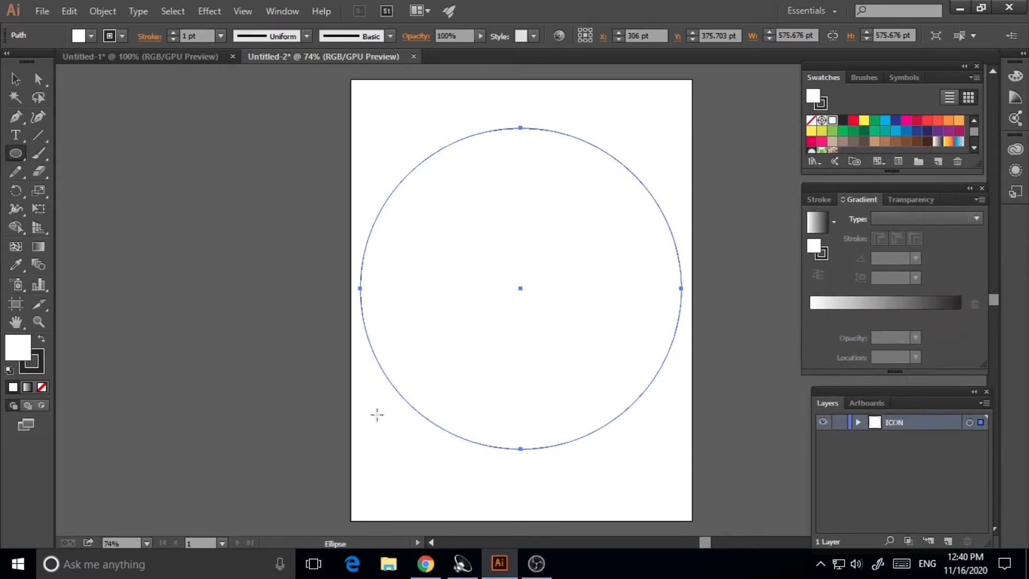
- Select the circle and remove its stroke
click(16, 79)
click(257, 156)
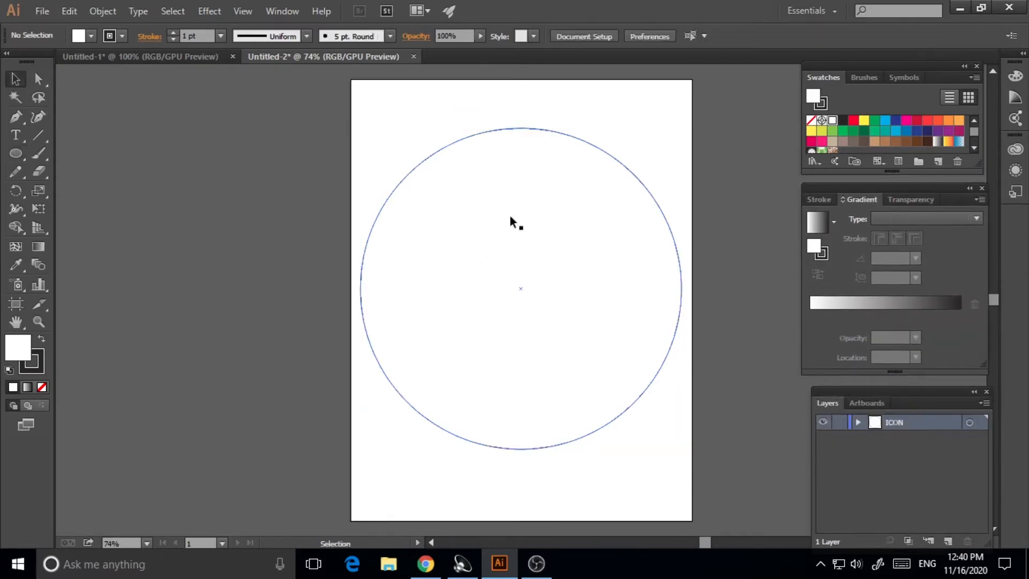
click(571, 134)
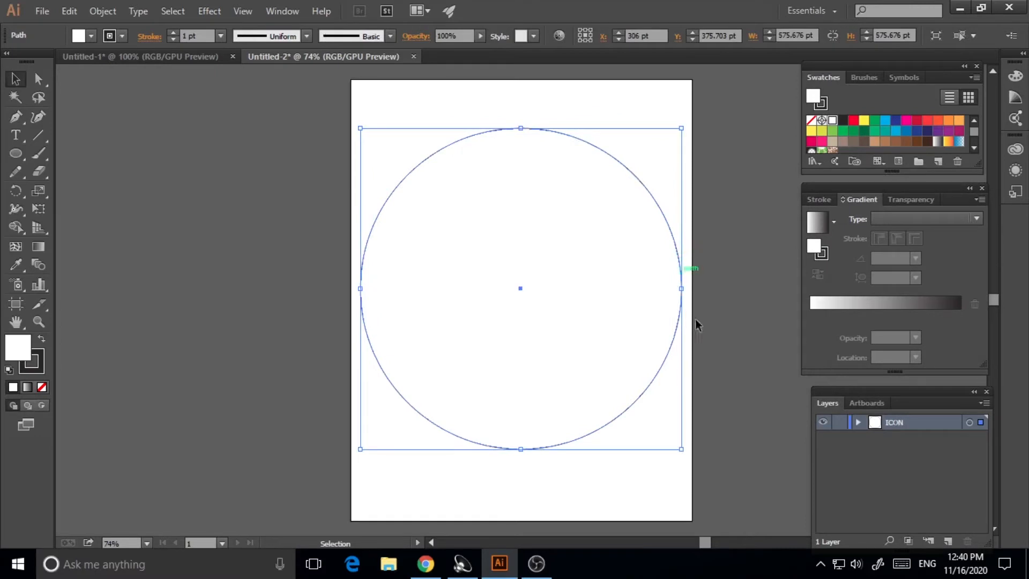
click(40, 370)
click(42, 388)
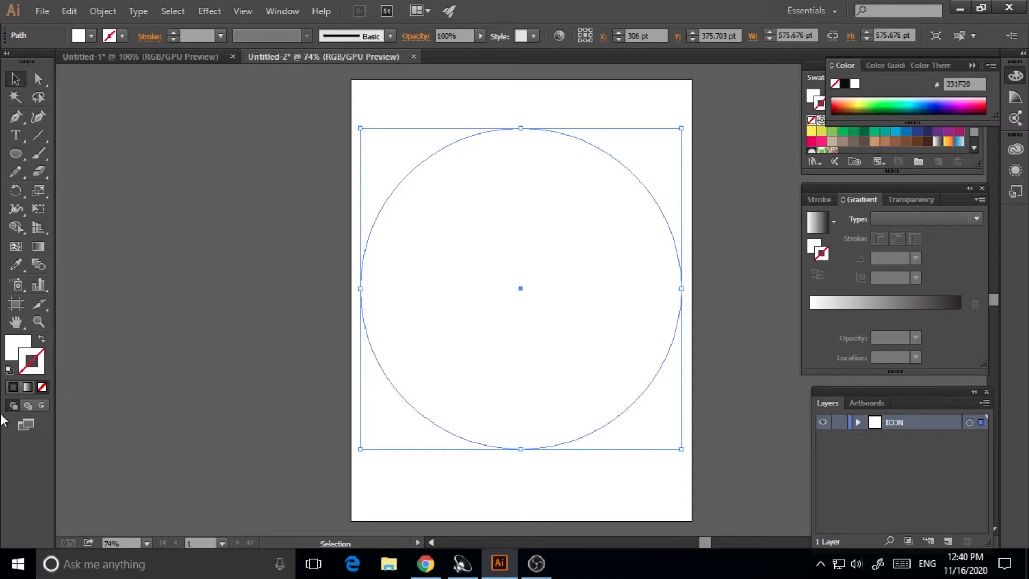
- Give the circle a linear gradient fill and set its starting color stop to the light blue swatch C=70 M=15 Y=0 K=0
click(20, 345)
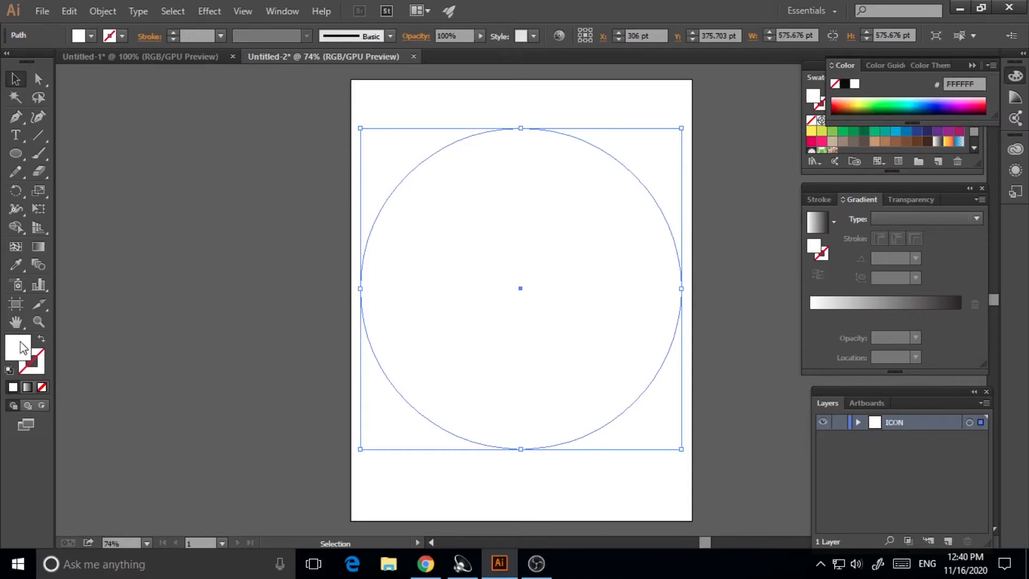
click(26, 388)
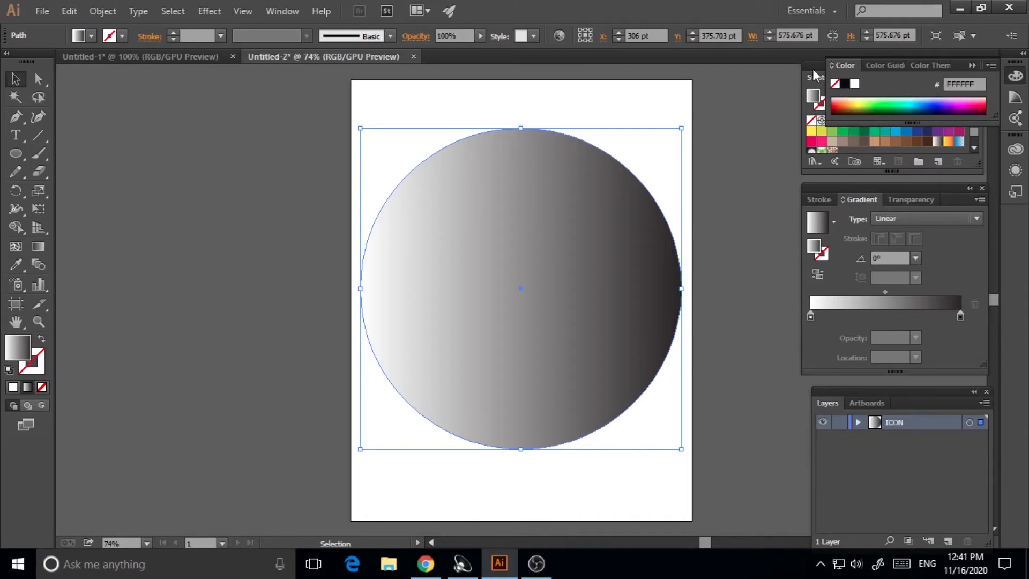
drag(814, 64, 751, 70)
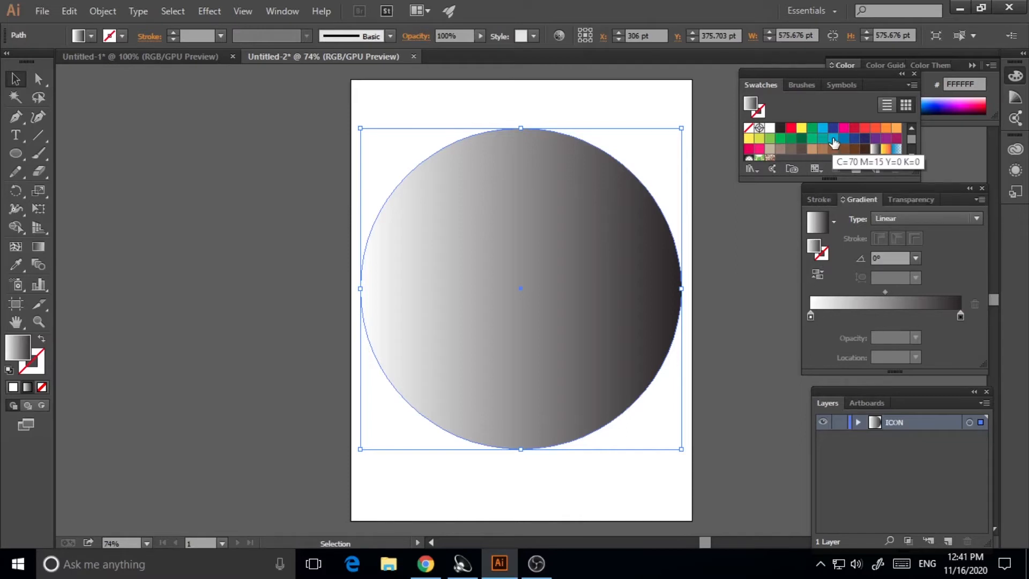
drag(834, 142, 821, 315)
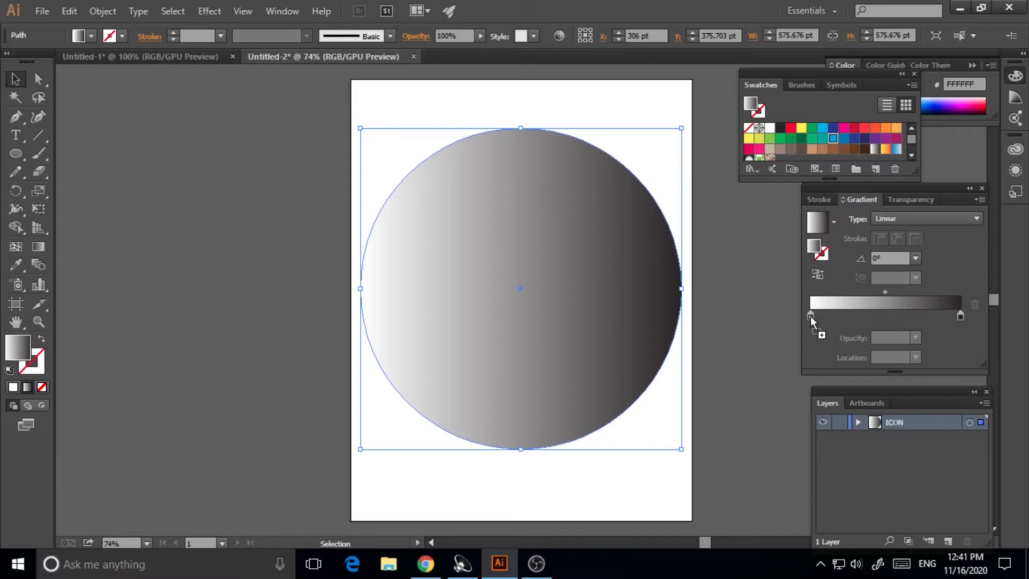
drag(810, 316, 810, 316)
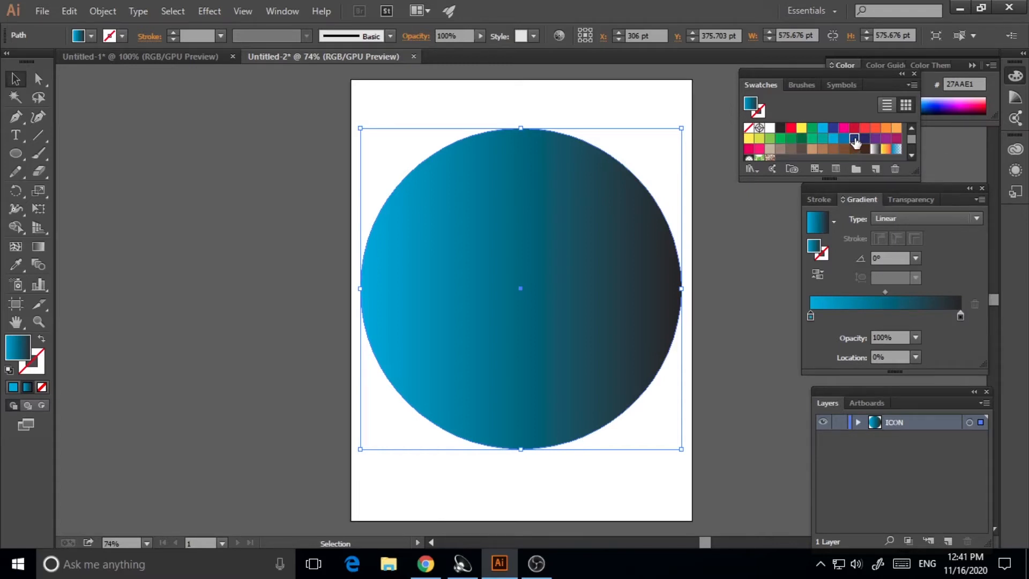
- Set the gradient's end color stop to the dark navy swatch (262262)
drag(855, 142, 952, 308)
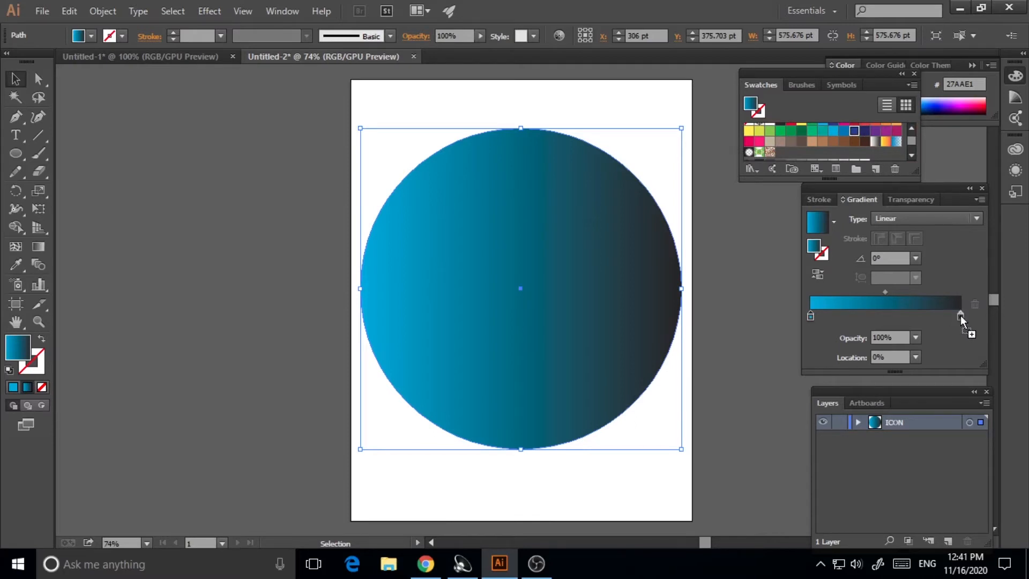
drag(960, 315, 960, 315)
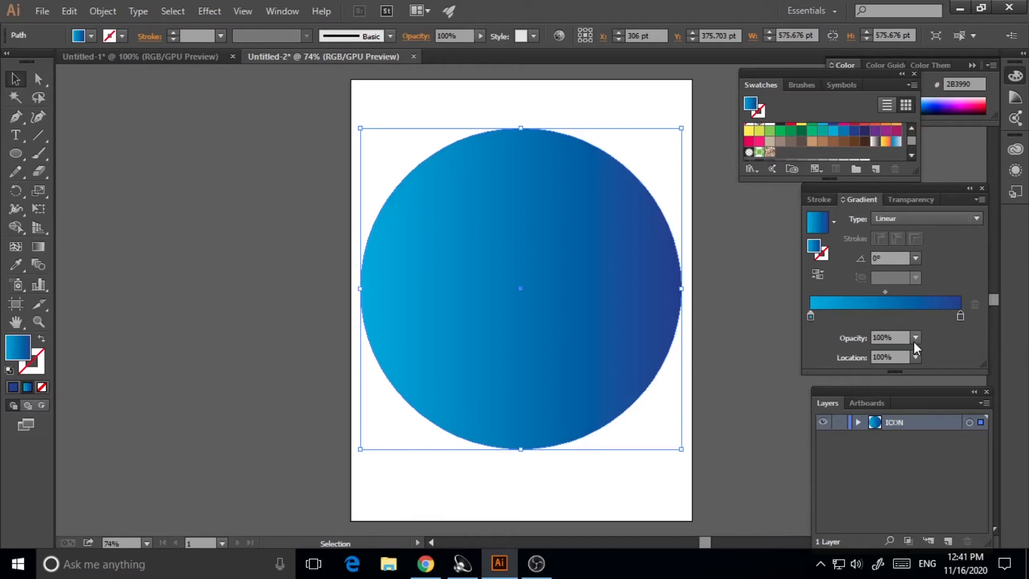
drag(865, 133, 960, 316)
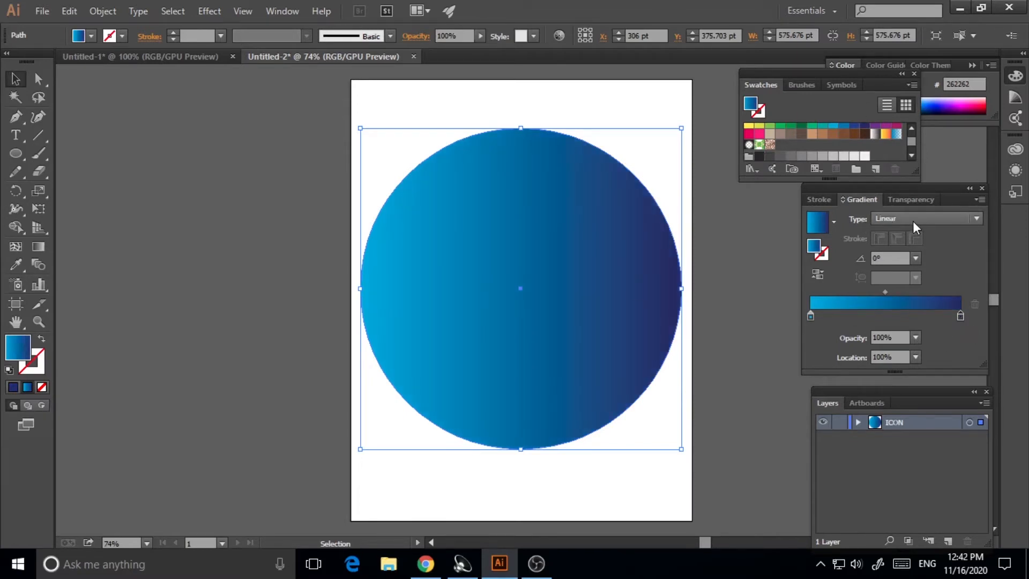
- Change the circle's gradient type to Radial, keeping light blue at the center and navy at the edge
click(816, 275)
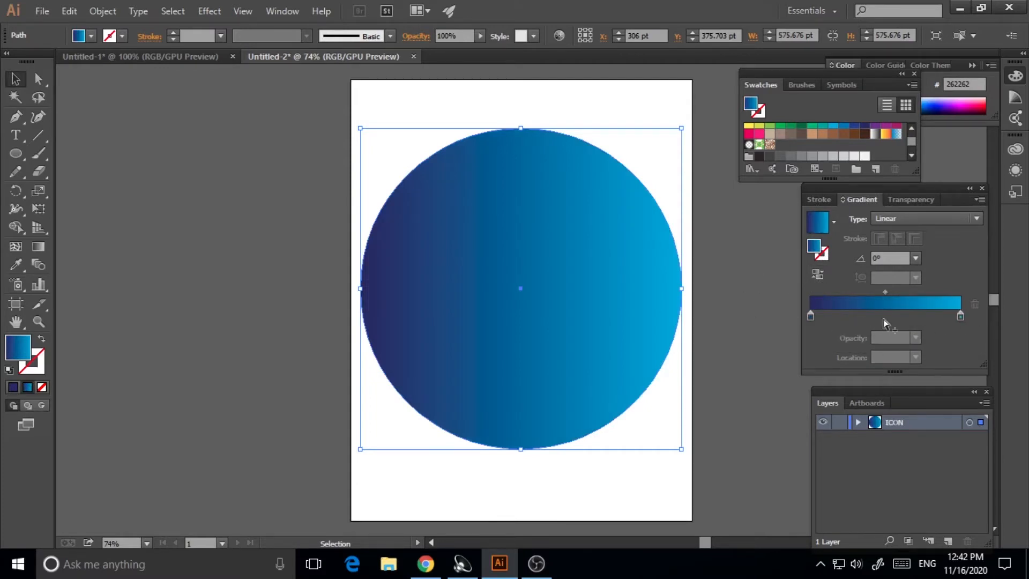
click(817, 275)
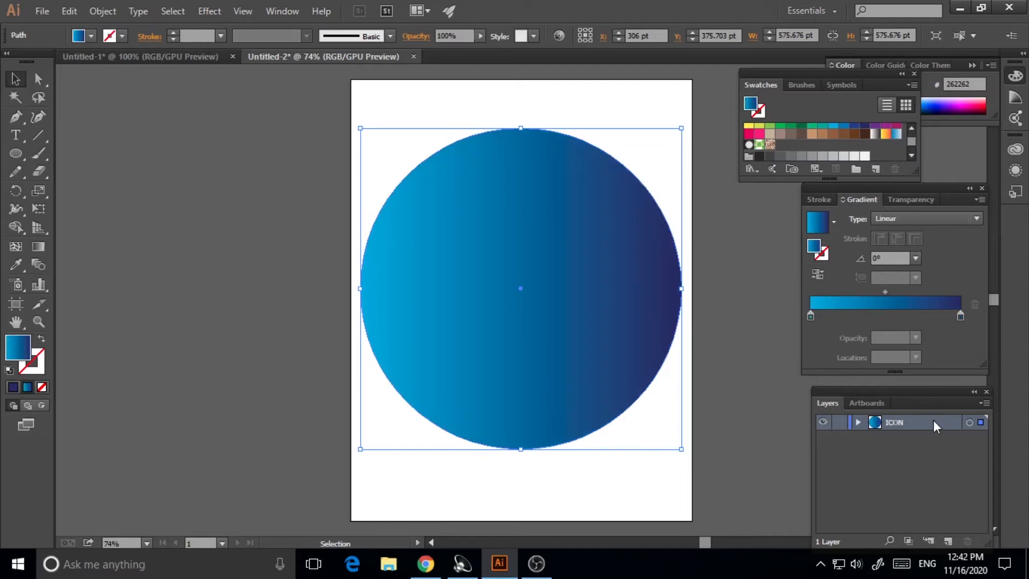
click(915, 220)
click(899, 251)
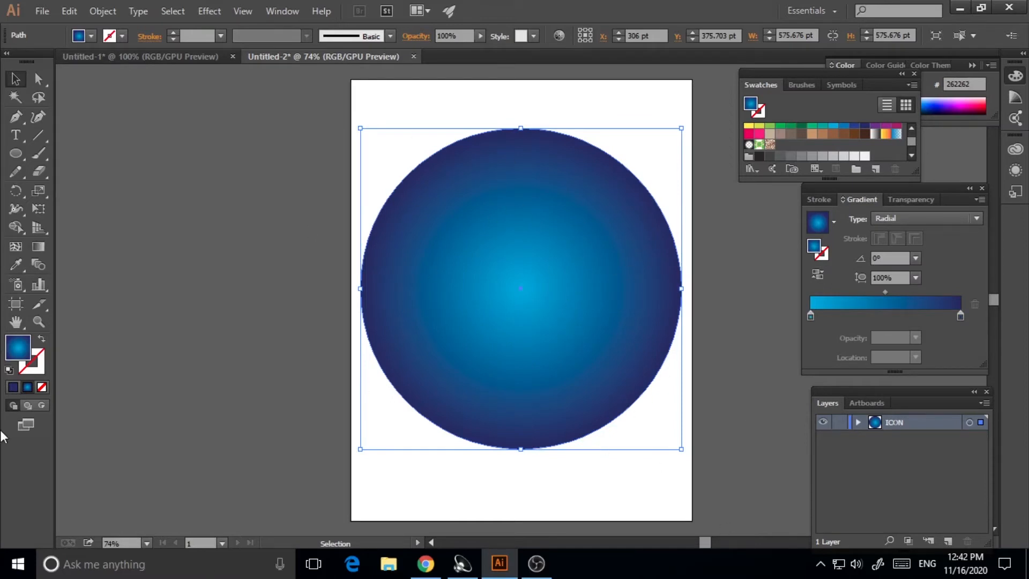
- Try different origins, directions and lengths for the circle's radial gradient with the Gradient tool
click(40, 246)
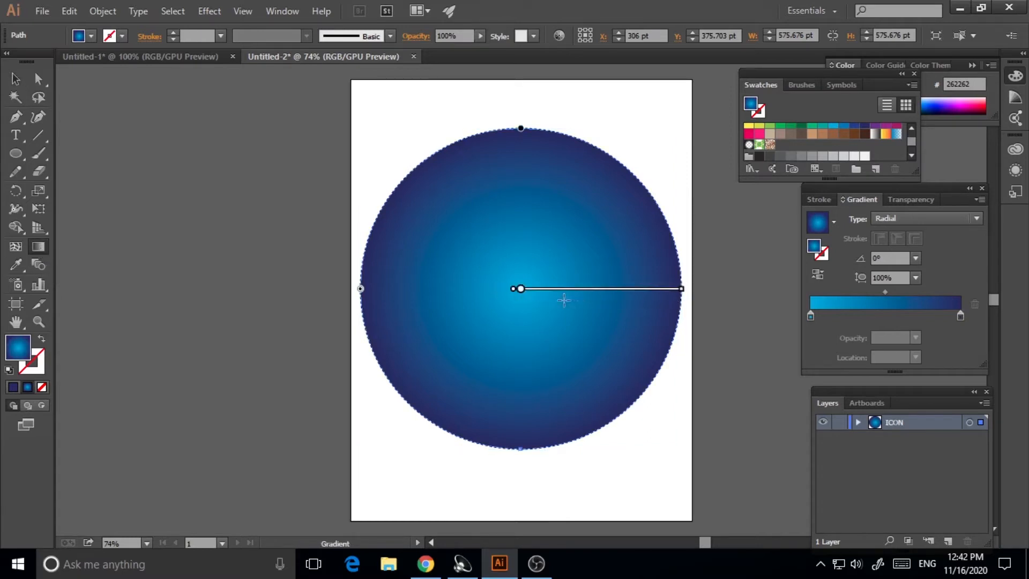
mouse_move(521, 291)
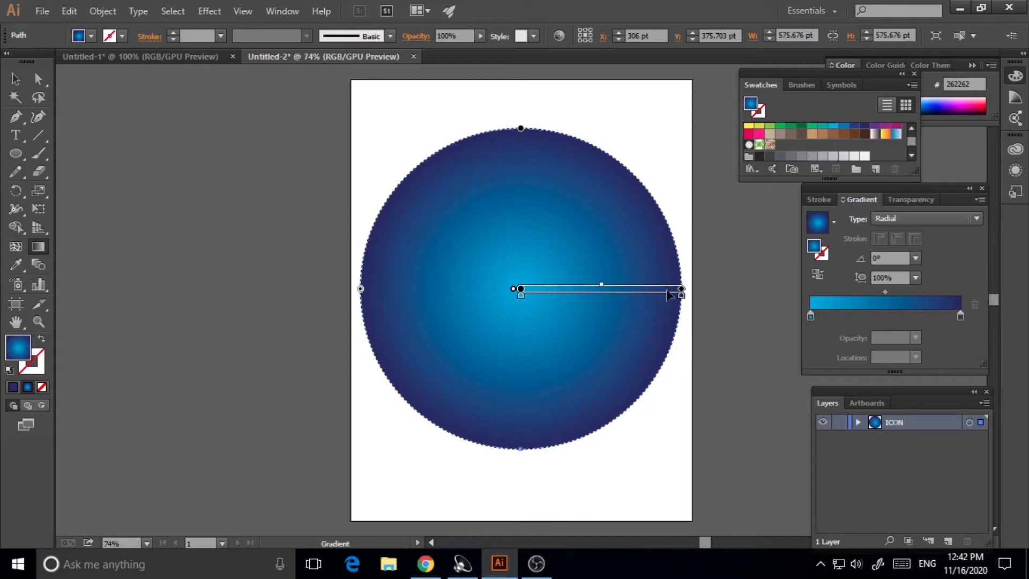
mouse_move(522, 300)
mouse_down()
mouse_move(578, 301)
mouse_move(520, 293)
mouse_up()
mouse_move(389, 509)
mouse_down()
mouse_move(620, 163)
mouse_move(593, 216)
mouse_move(562, 236)
mouse_up()
mouse_move(528, 291)
mouse_down()
mouse_move(534, 241)
mouse_move(595, 149)
mouse_move(614, 145)
mouse_up()
drag(541, 263, 521, 310)
drag(566, 240, 548, 288)
click(36, 243)
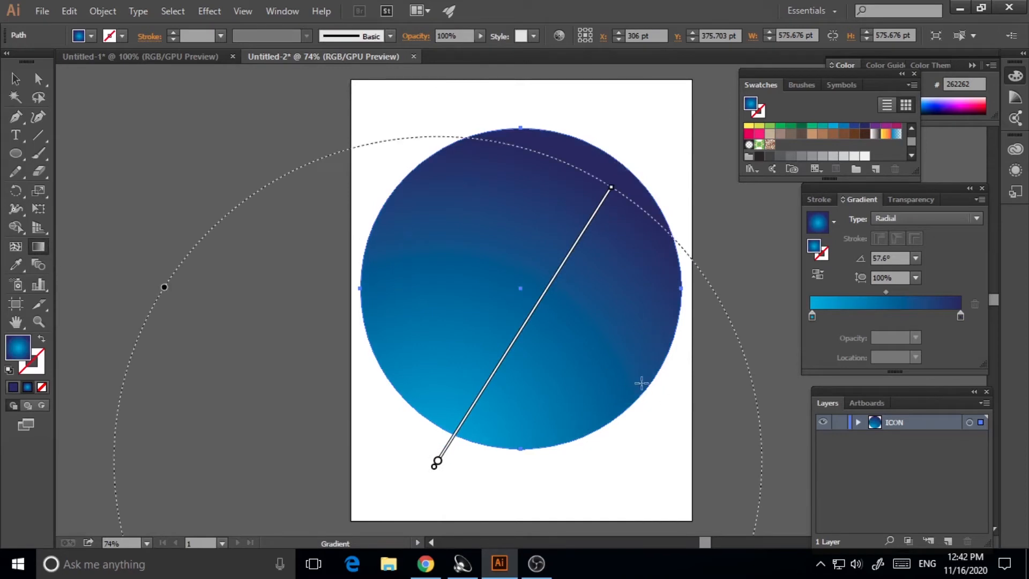
drag(638, 382, 354, 144)
drag(477, 372, 537, 136)
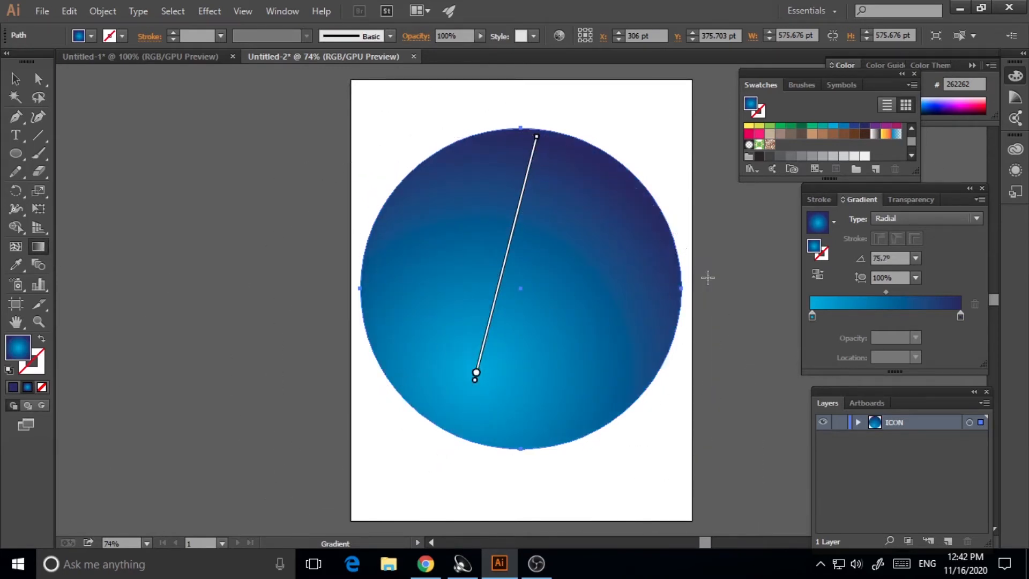
drag(734, 288, 413, 263)
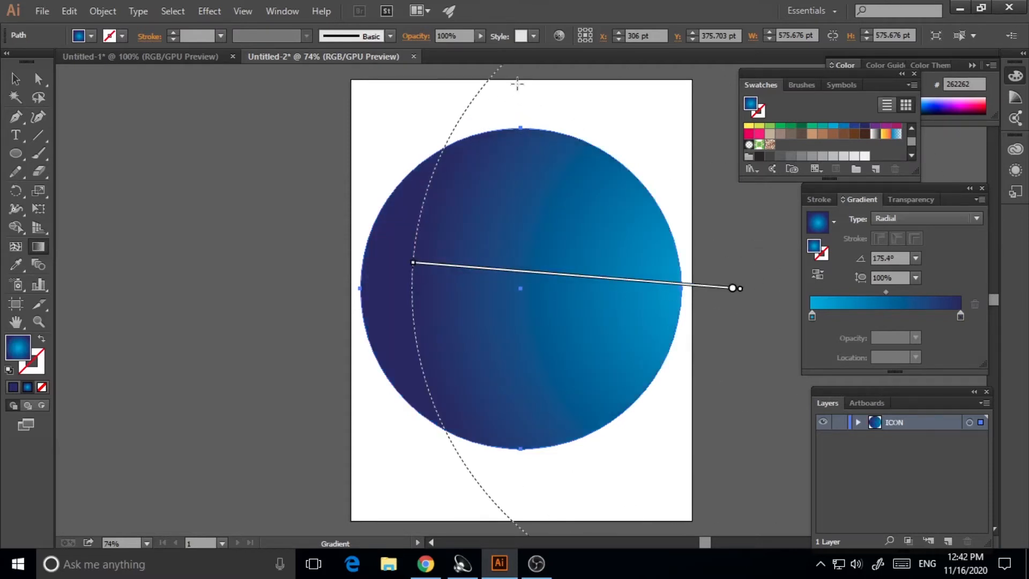
- Redraw the radial gradient at about 99° from just below the circle toward its upper edge, and shift its origin slightly lower
drag(516, 460, 465, 147)
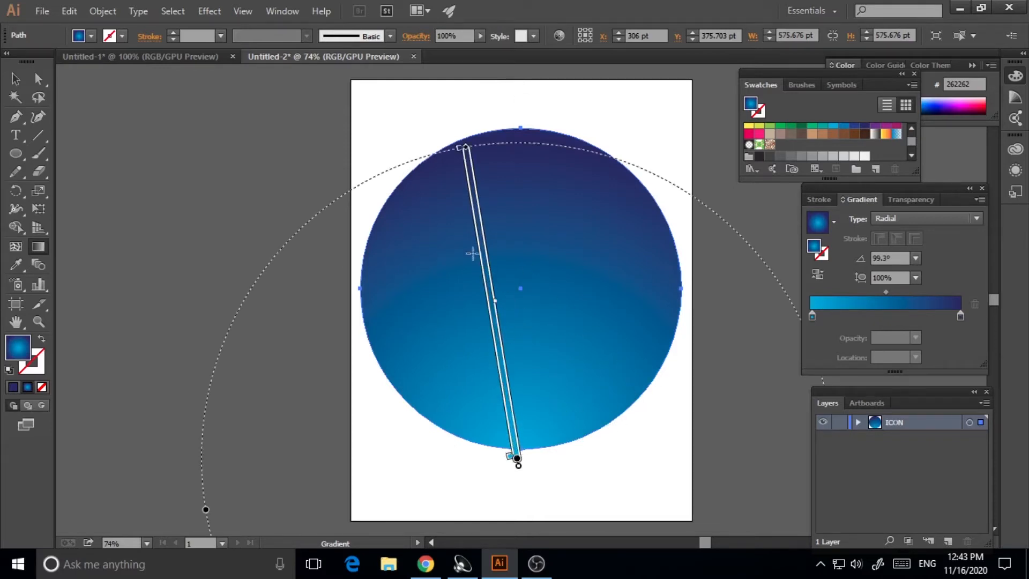
mouse_move(516, 458)
mouse_down()
mouse_move(528, 488)
mouse_move(523, 479)
mouse_up()
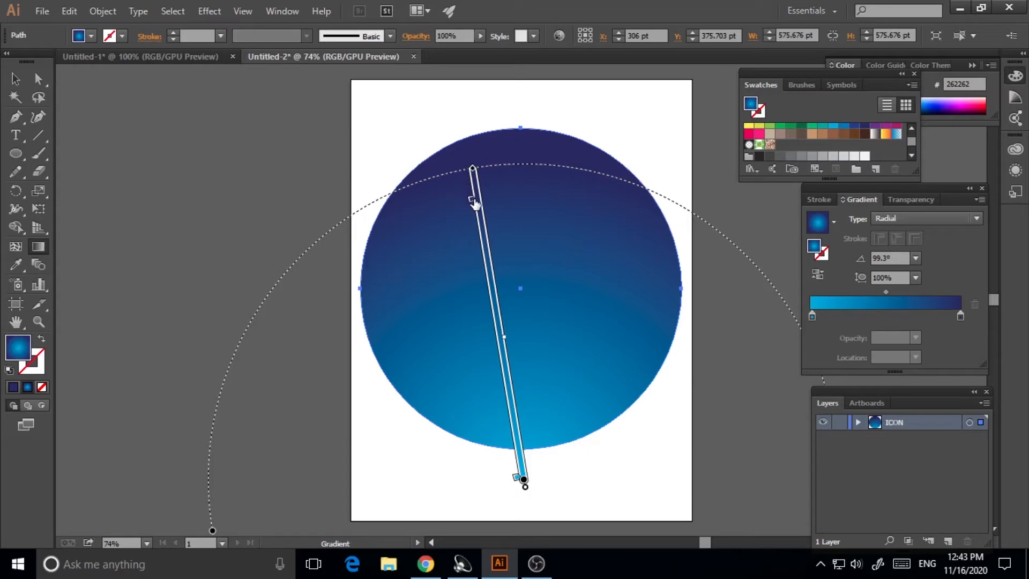
- Try moving the navy and light blue stops inward along the gradient line, and return each to its end
drag(489, 244, 476, 227)
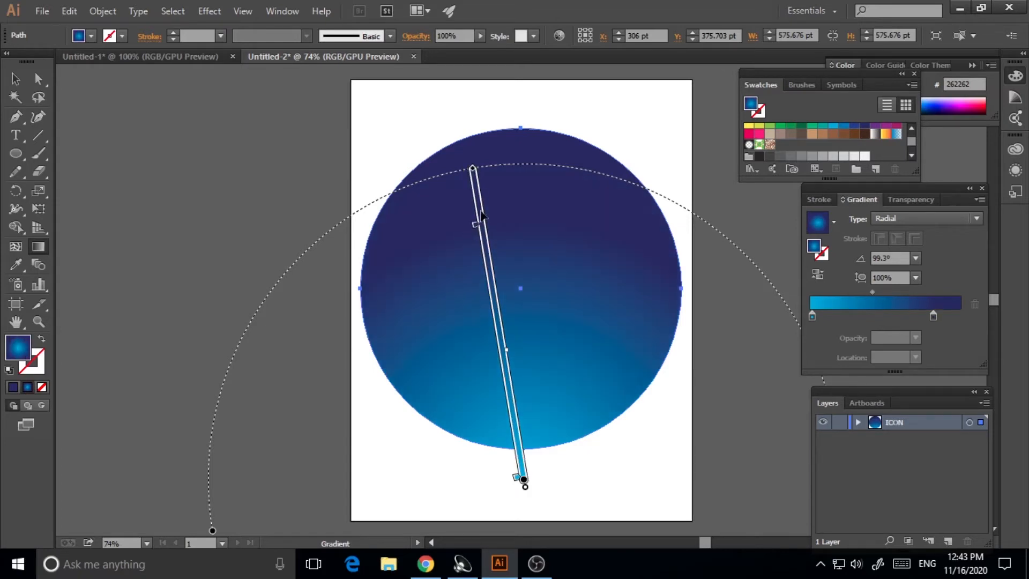
mouse_move(476, 227)
mouse_down()
mouse_move(479, 252)
mouse_move(472, 169)
mouse_up()
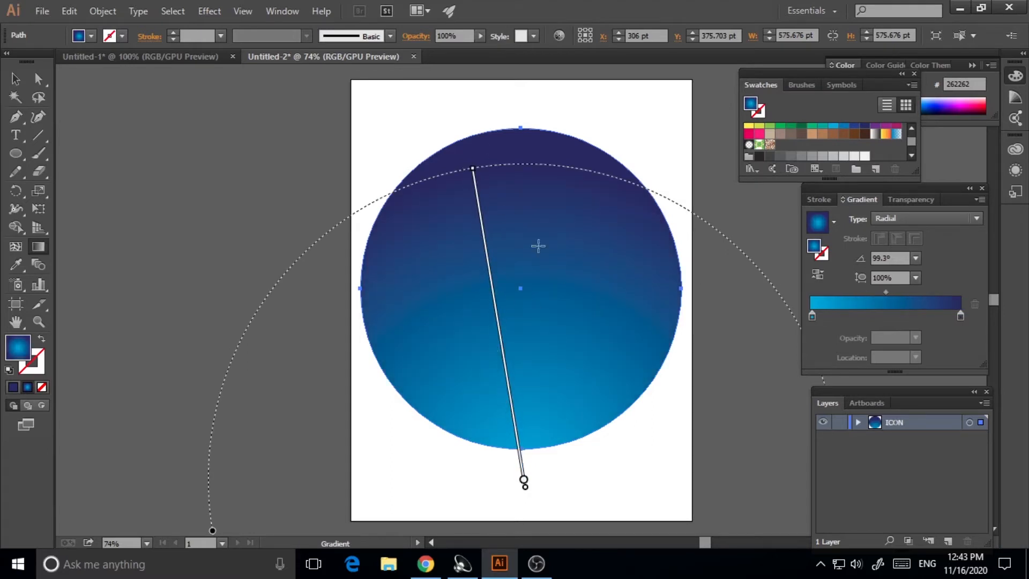
mouse_move(519, 477)
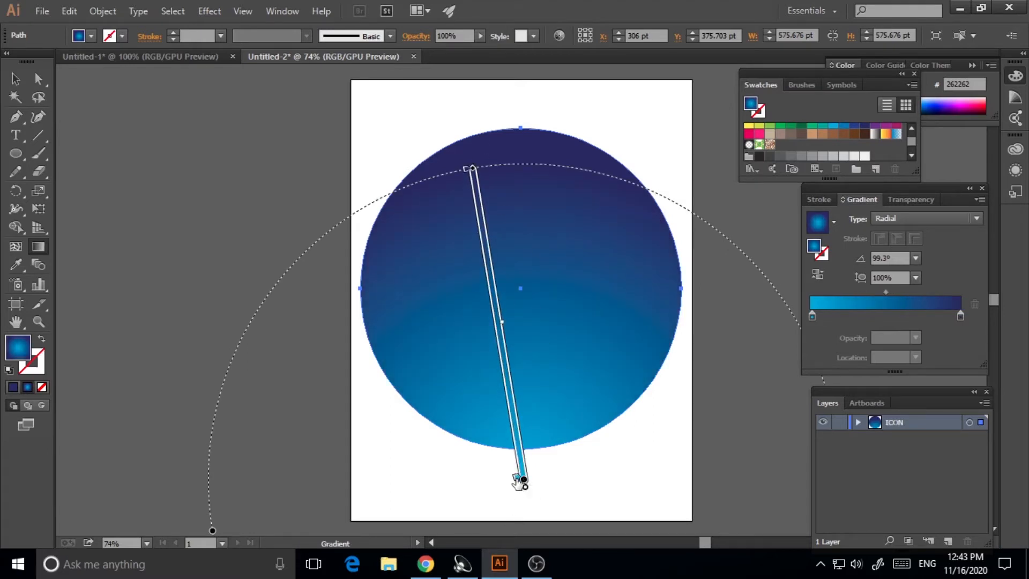
drag(519, 479, 505, 434)
mouse_move(509, 437)
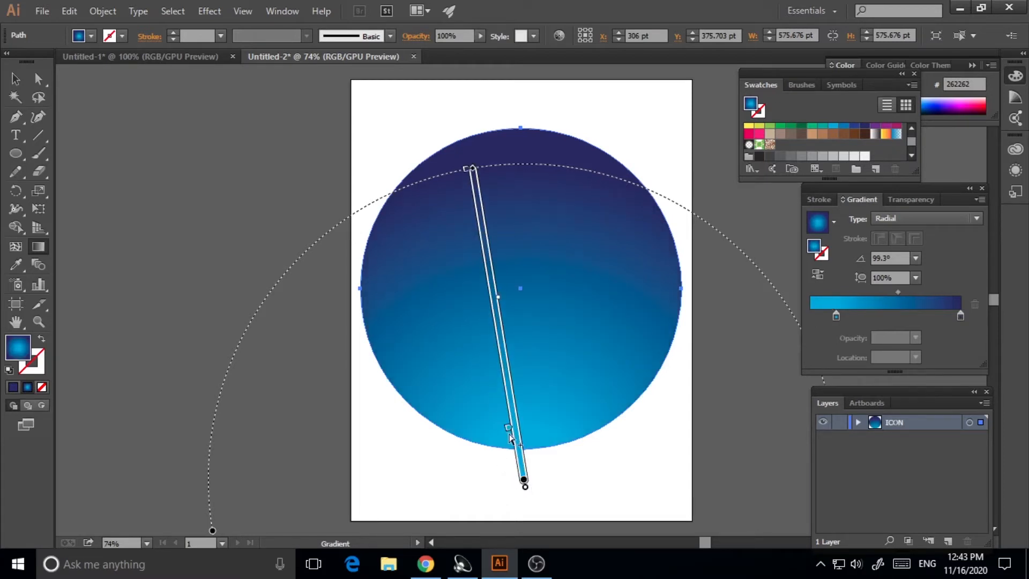
drag(508, 432, 522, 480)
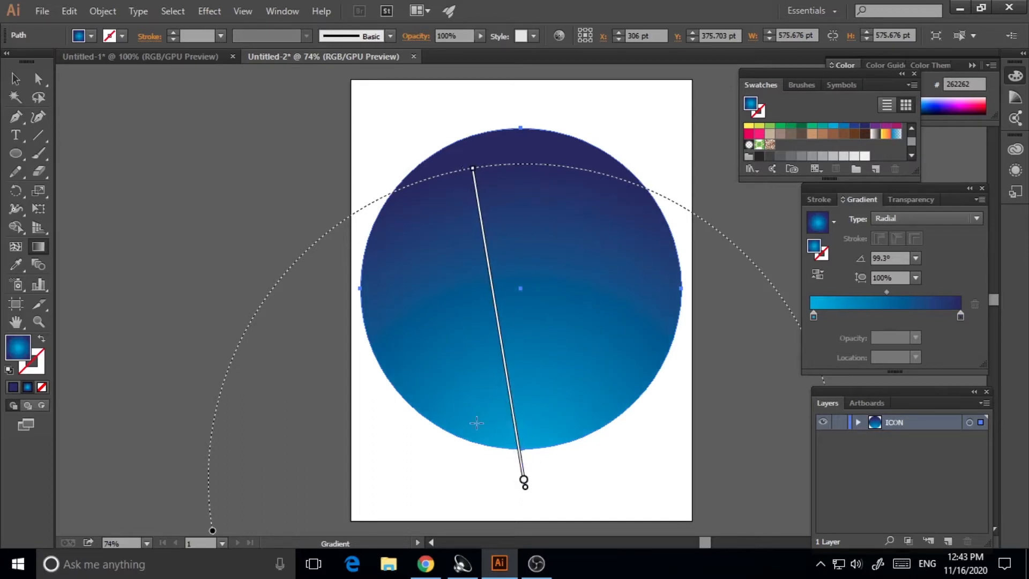
- Try horizontal radial gradients across the circle with the Gradient tool, varying the origin and length
mouse_move(559, 295)
mouse_down()
mouse_move(611, 310)
mouse_move(793, 296)
mouse_up()
drag(538, 306, 726, 302)
click(15, 79)
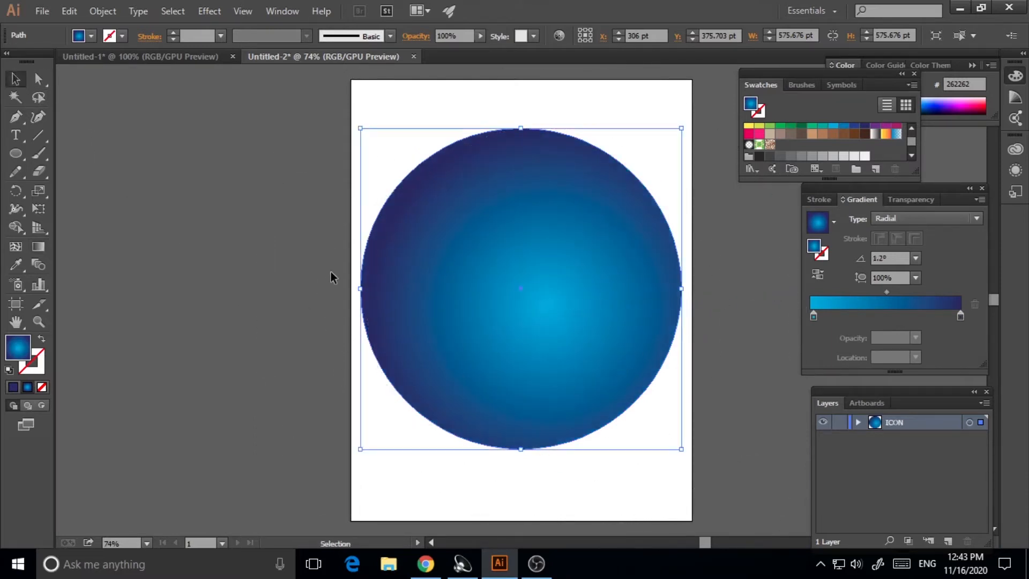
click(331, 277)
click(544, 274)
click(39, 248)
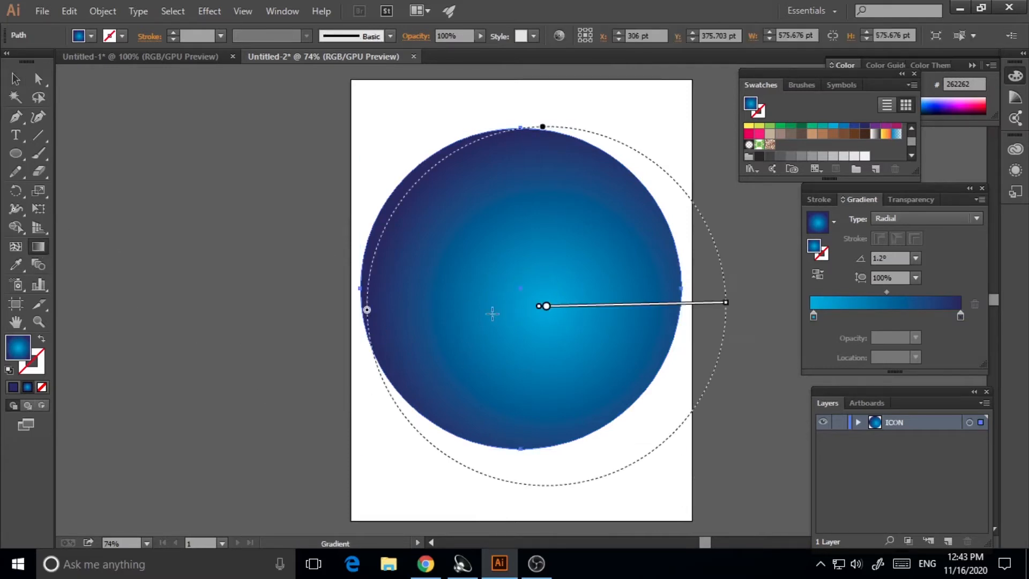
drag(489, 310, 744, 312)
mouse_move(604, 312)
mouse_down()
mouse_move(660, 304)
mouse_move(621, 295)
mouse_up()
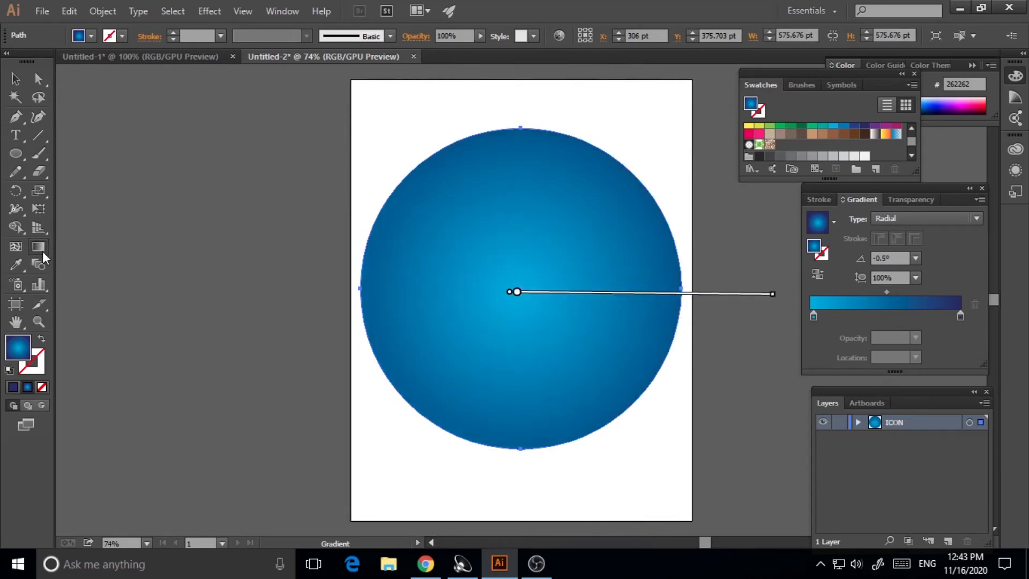
- Redraw the radial gradient at about 1.8° from near the circle's center to its side edge, and deselect the circle
drag(516, 314, 676, 313)
drag(512, 283, 681, 279)
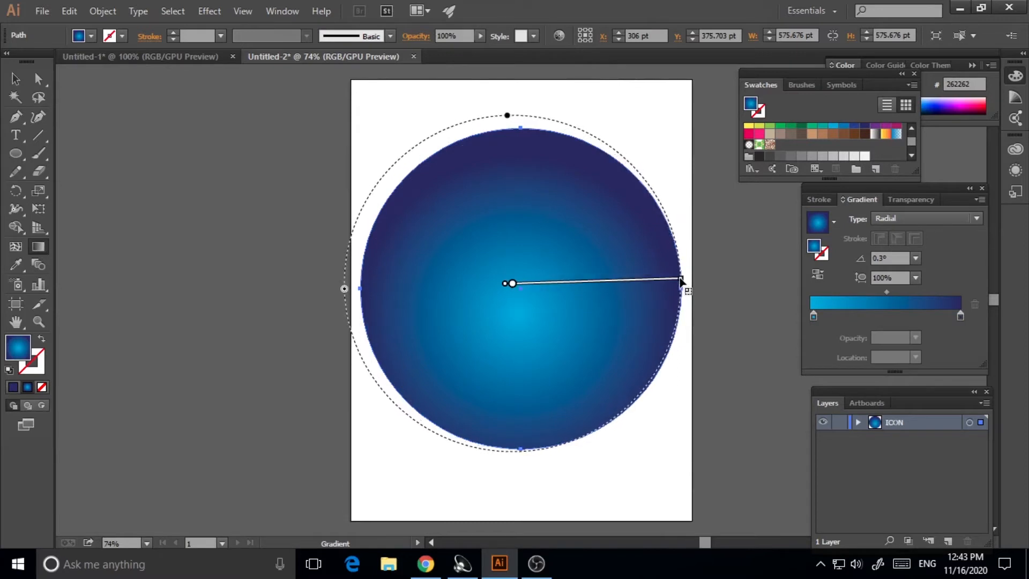
click(16, 81)
click(179, 139)
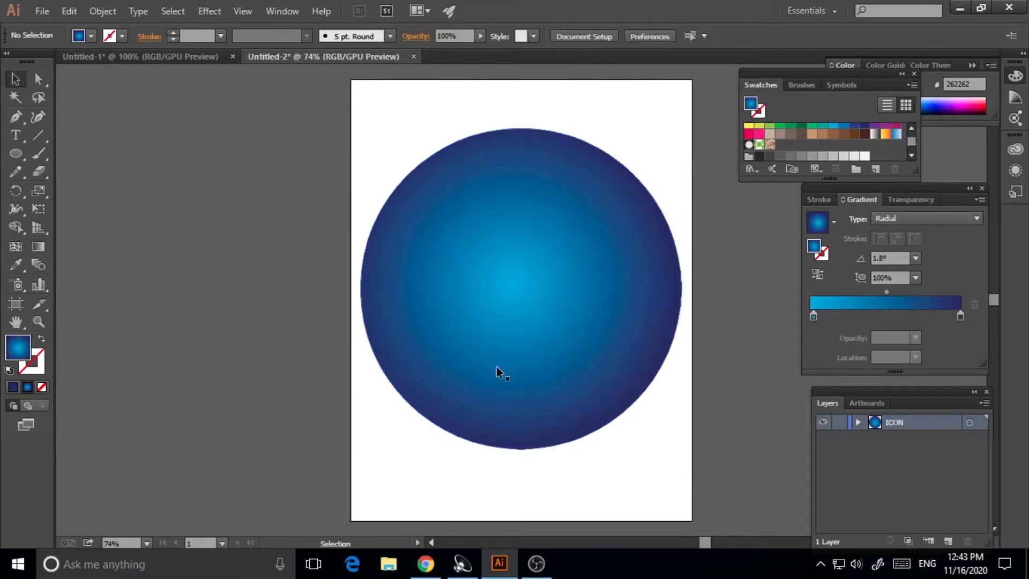
- Draw a text area over the artboard's lower-left corner and set its type to 72 pt Mont Heavy DEMO
scroll(366, 365, down, 3)
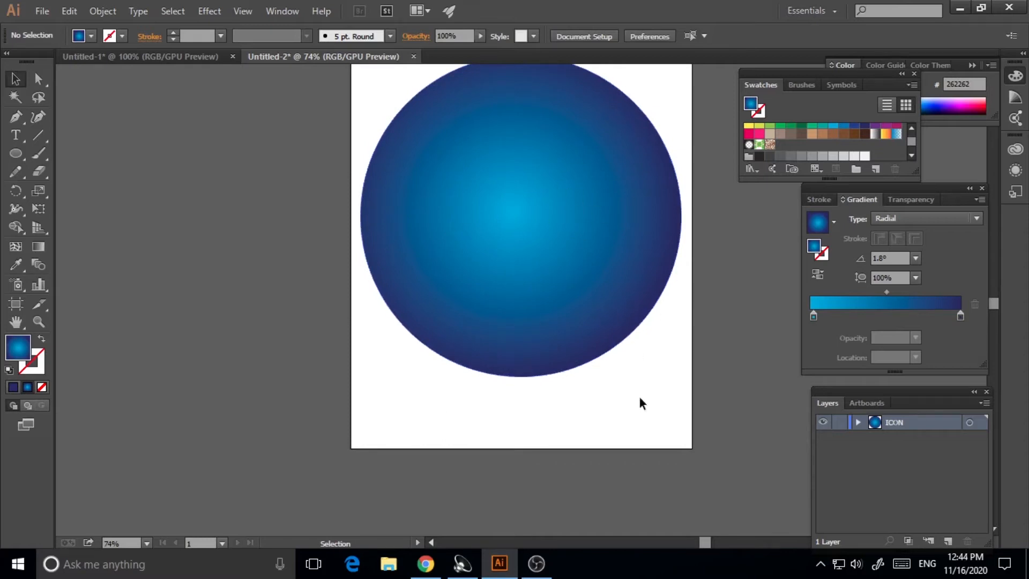
scroll(635, 394, up, 2)
scroll(536, 370, down, 3)
scroll(520, 359, down, 2)
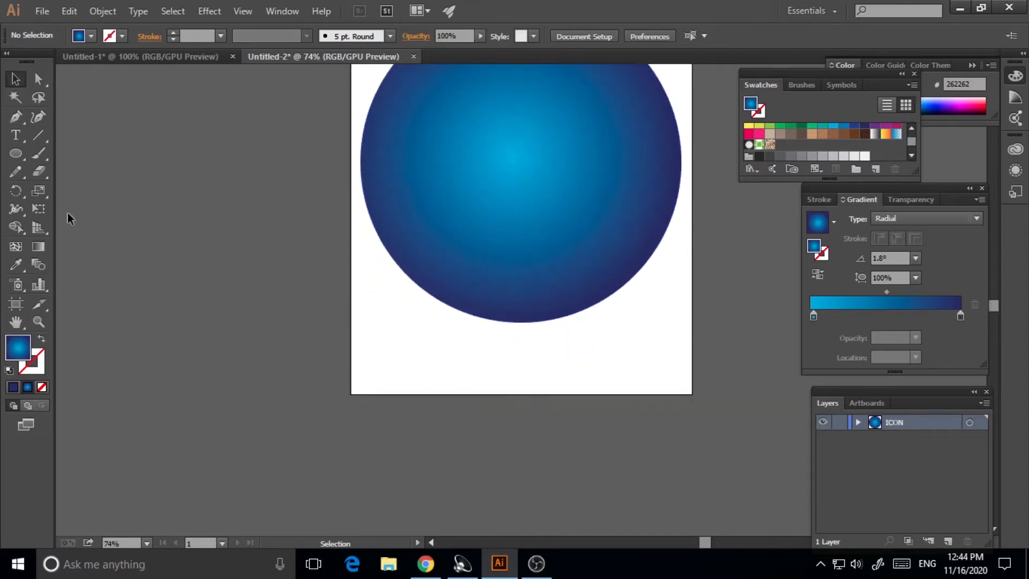
click(15, 135)
drag(184, 333, 546, 516)
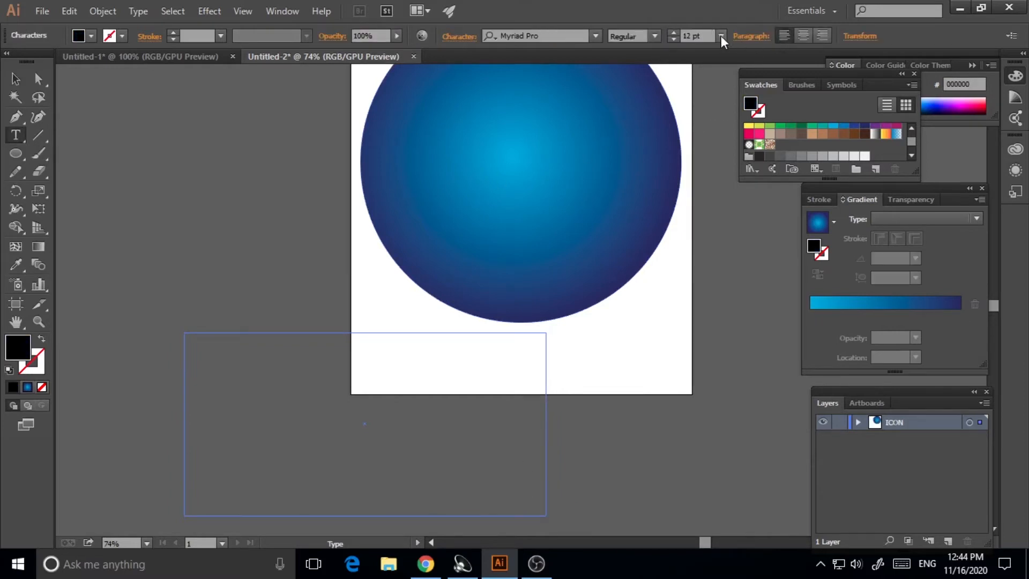
click(721, 35)
click(745, 304)
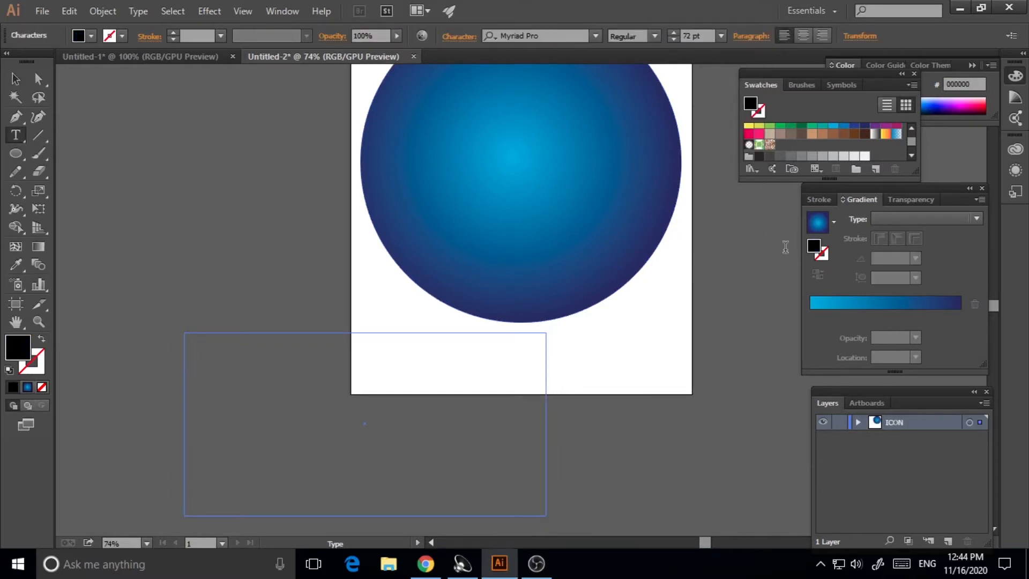
click(552, 41)
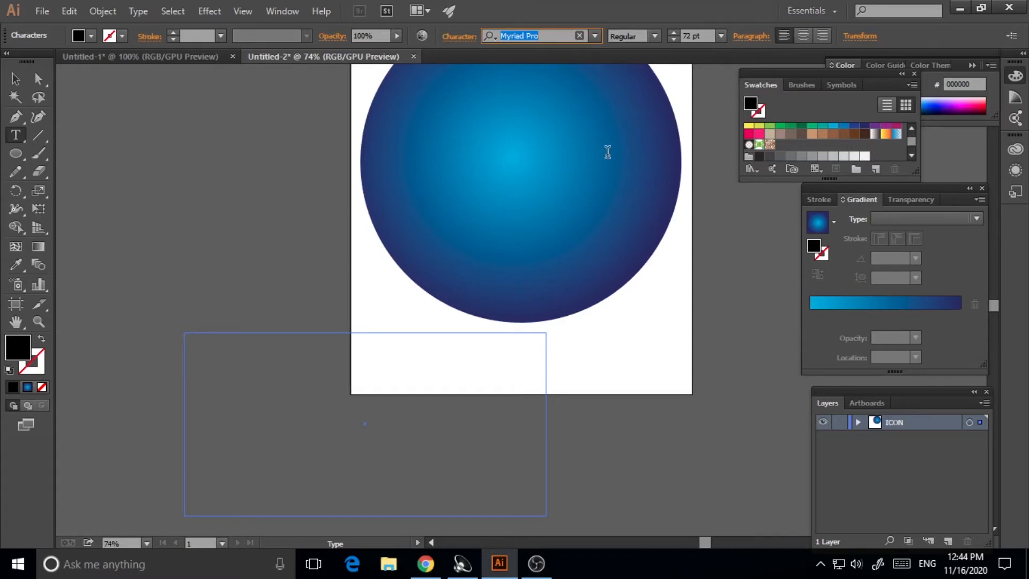
text(MONT)
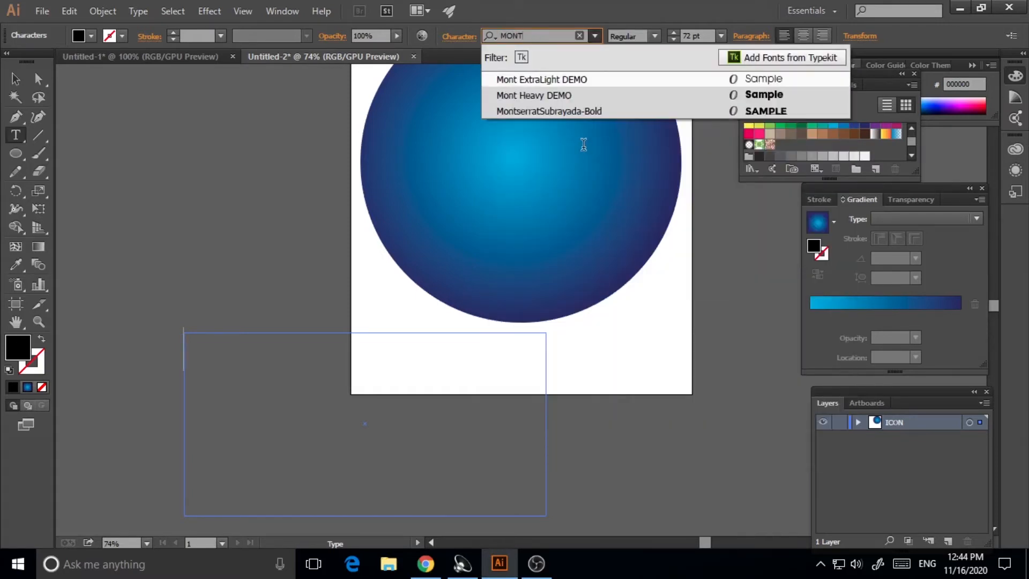
click(546, 96)
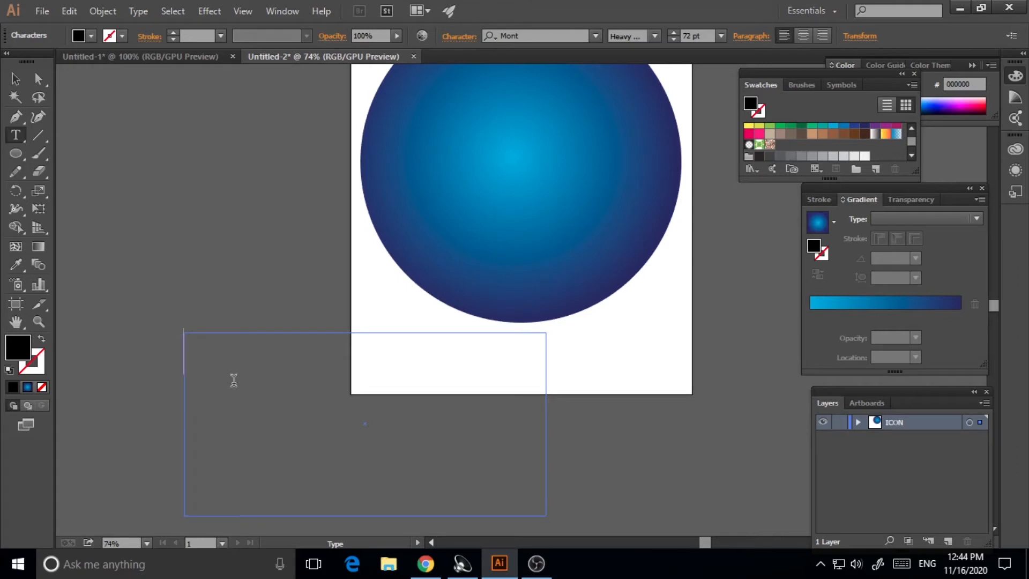
- Enter the text PS in capitals in the text area and convert it to outlines
text(ps)
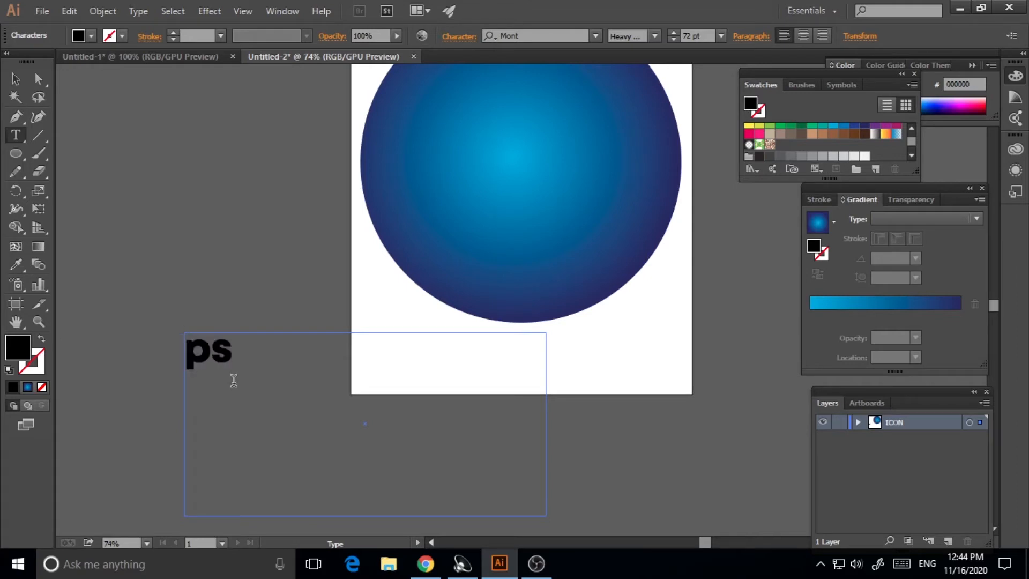
key(BackSpace)
key(BackSpace)
text(PS)
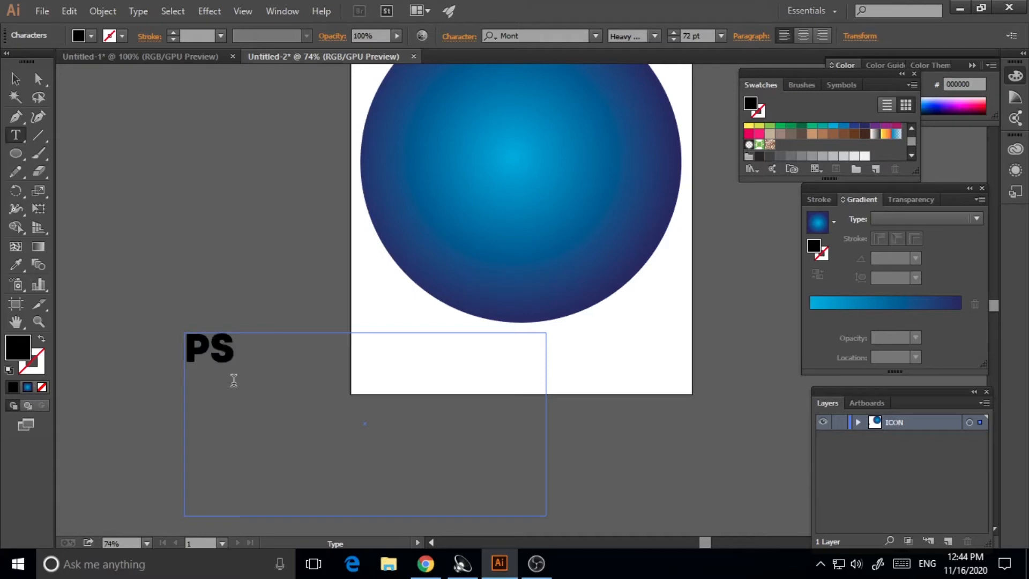
key(Escape)
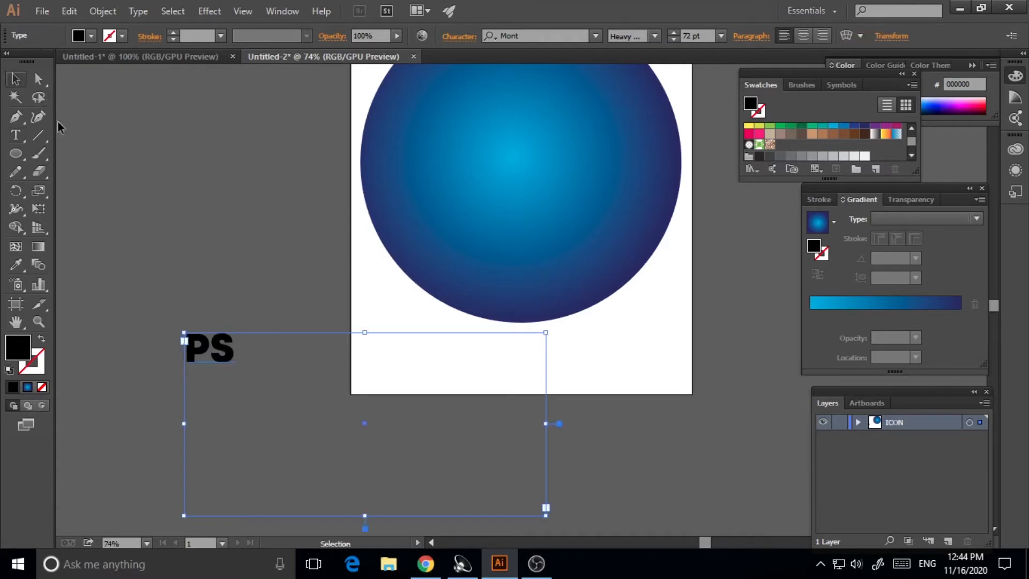
right_click(231, 362)
click(274, 459)
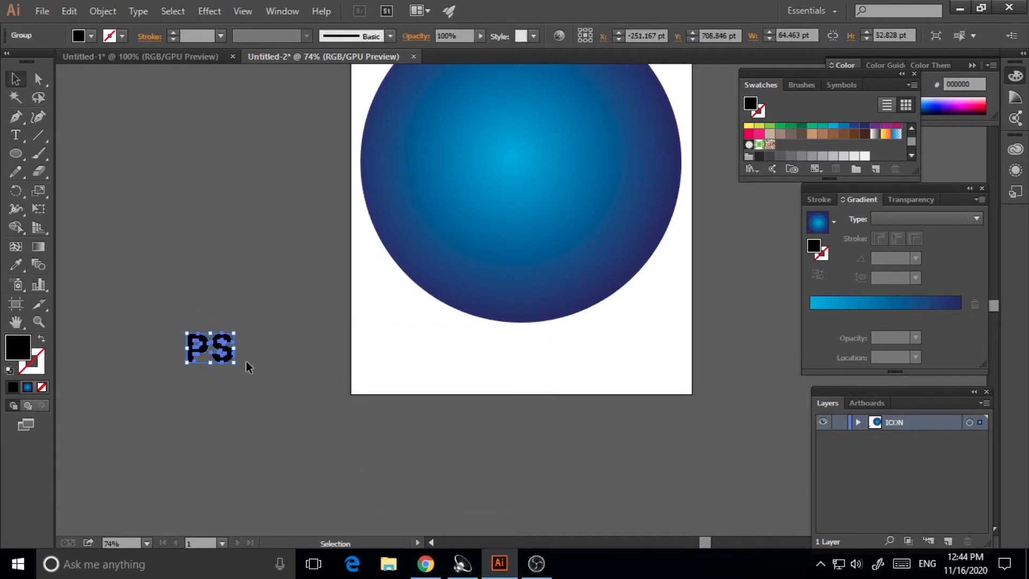
- Enlarge the PS outlines to about 295 × 184.5 pt and place them on the empty canvas beside the artboard's lower-left corner
drag(240, 365, 586, 211)
scroll(625, 442, up, 3)
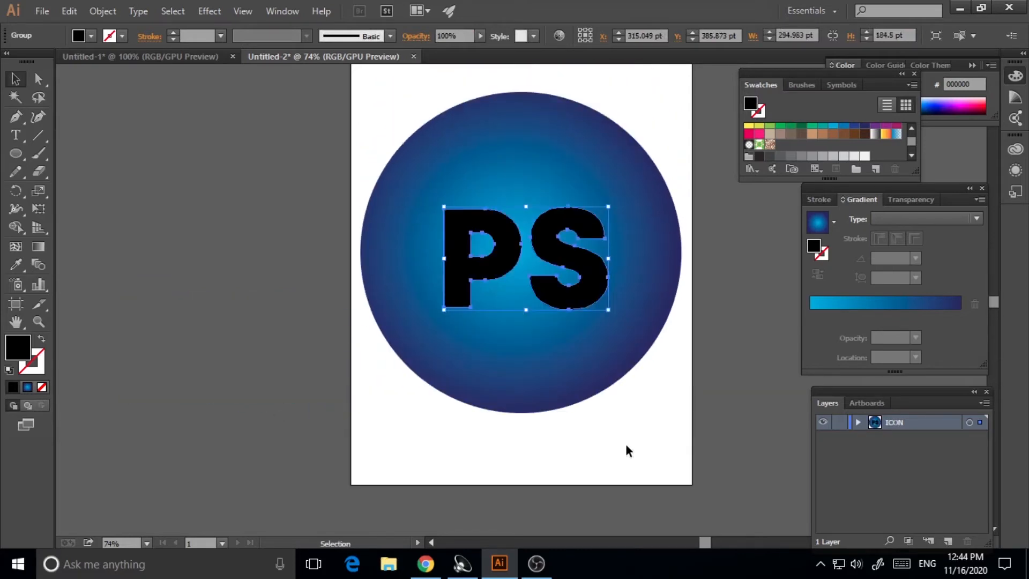
scroll(616, 375, down, 1)
drag(576, 255, 268, 449)
scroll(358, 441, down, 3)
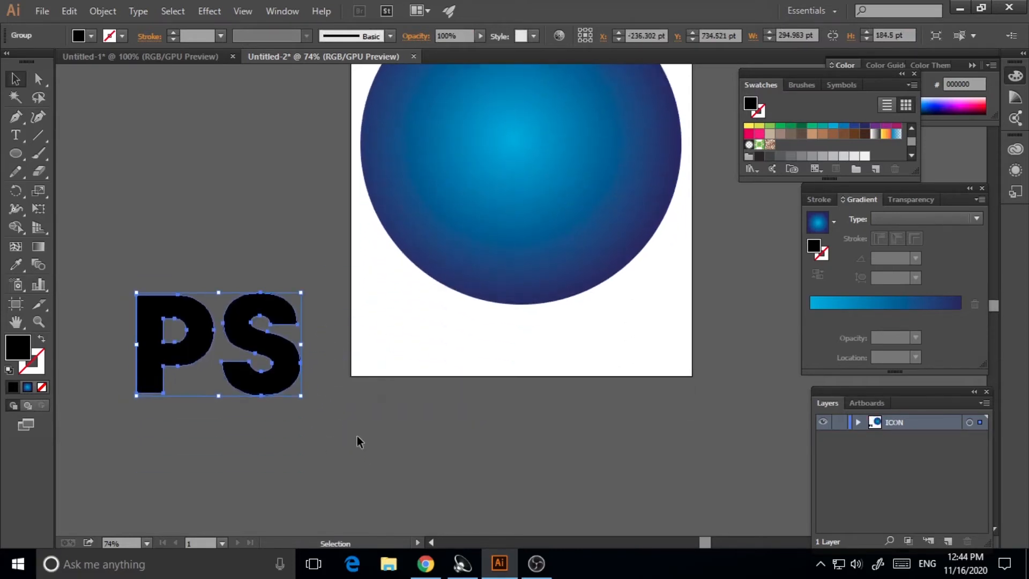
- Ungroup the PS outlines into separate letters
click(326, 416)
click(287, 372)
right_click(288, 372)
click(320, 459)
- Scale the S down to about 117 × 153 pt and place it close to the P, level with its base
click(294, 379)
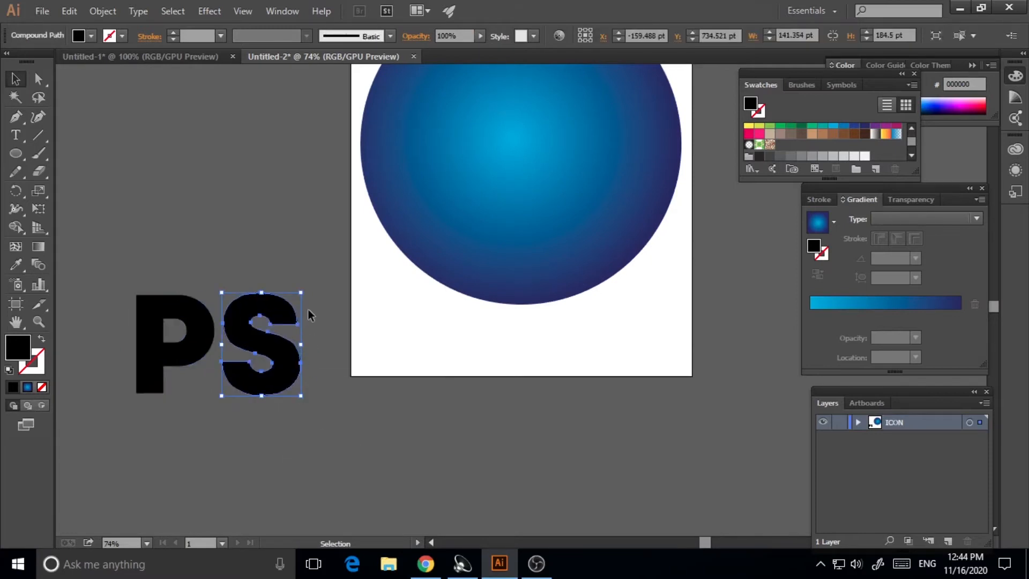
drag(301, 294, 294, 301)
drag(278, 380, 272, 389)
click(343, 415)
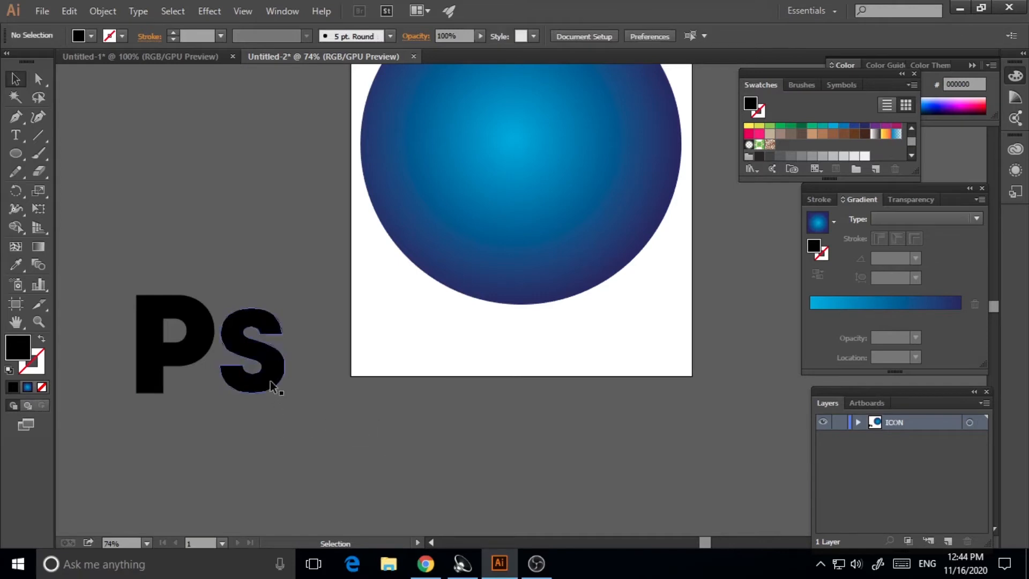
click(274, 368)
click(328, 417)
click(266, 370)
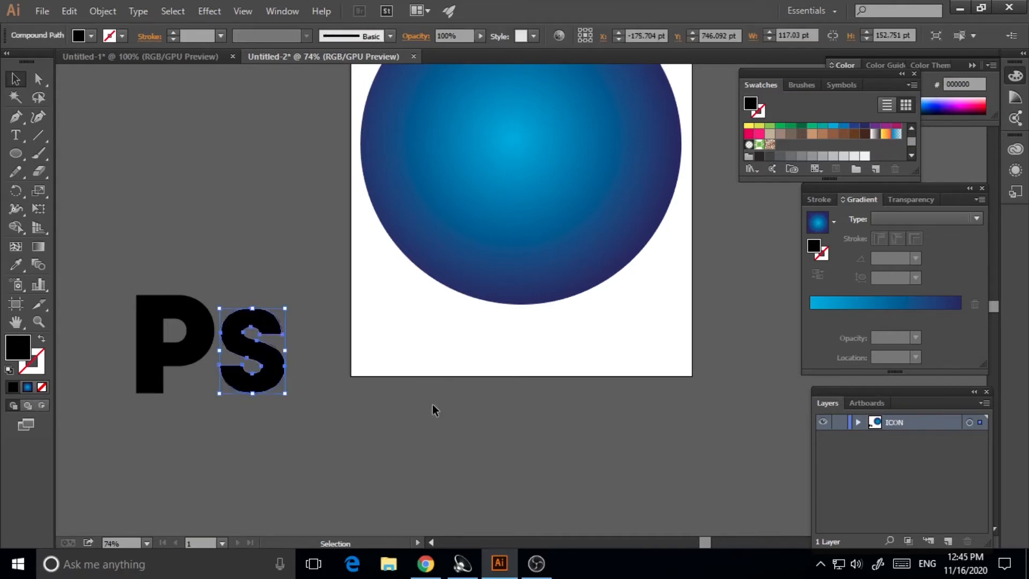
click(414, 421)
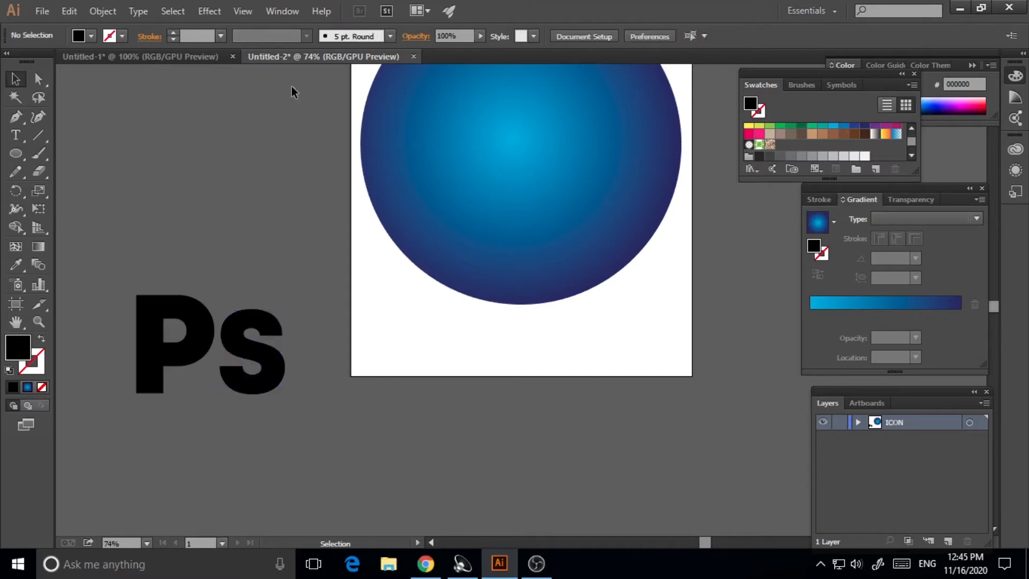
- Show the rulers and move both Ps letters down and right, just below the artboard's lower-left corner
key(ctrl+r)
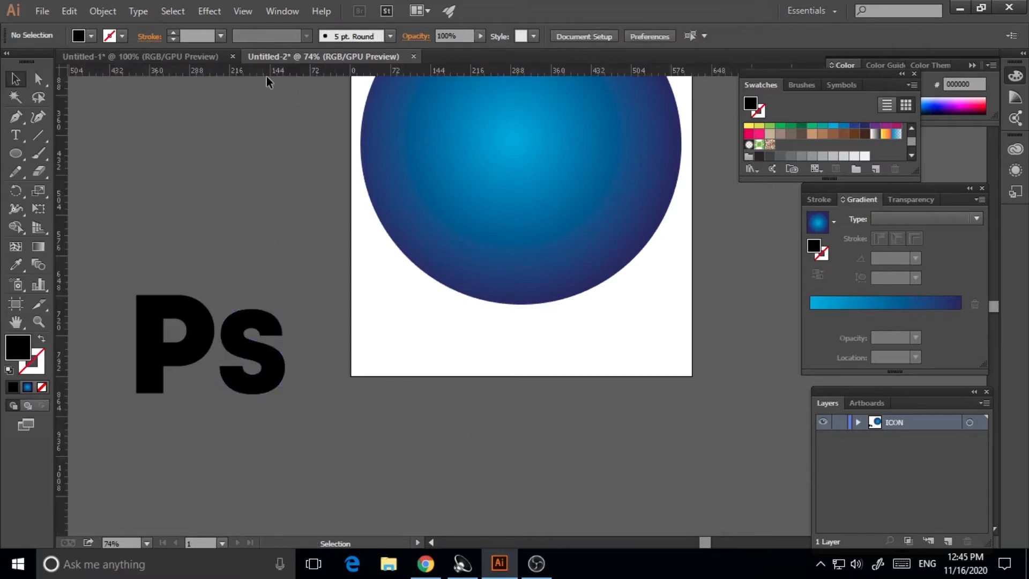
drag(276, 384, 367, 466)
click(448, 464)
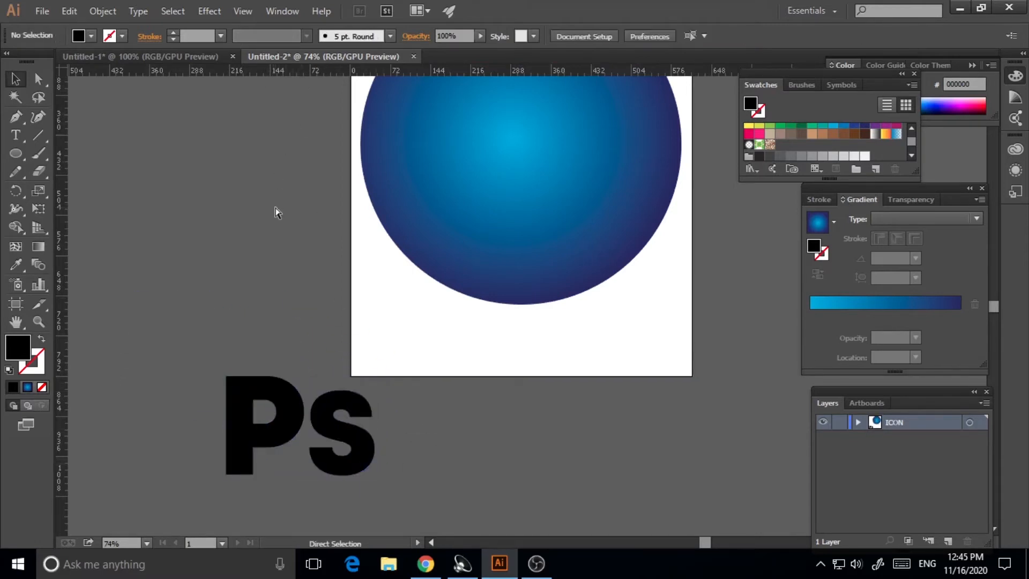
- Place two horizontal and two vertical guides along the outer edges of the Ps letters
key(ctrl+r)
key(ctrl+r)
drag(268, 74, 315, 375)
drag(62, 333, 224, 327)
drag(327, 73, 375, 474)
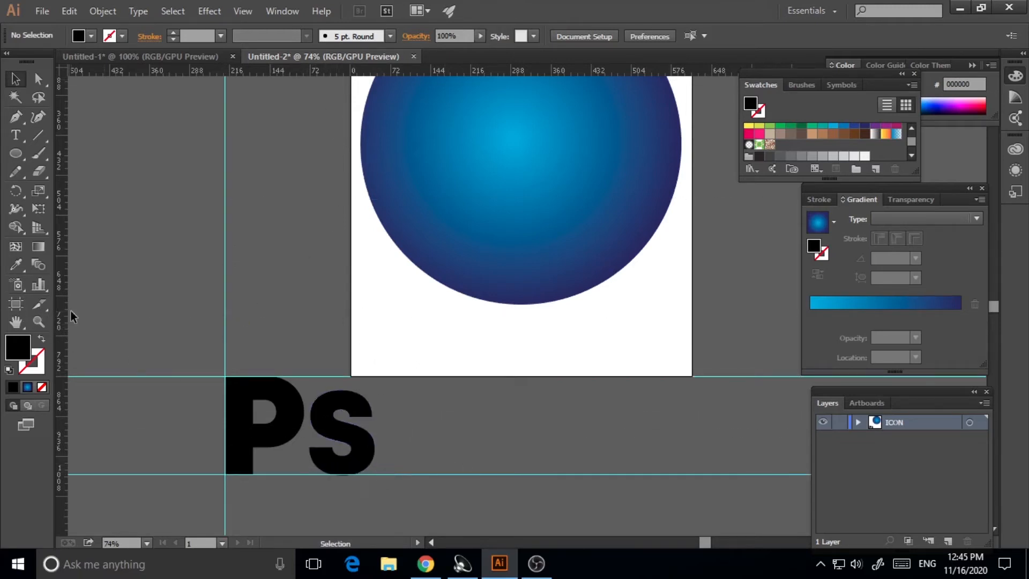
drag(66, 311, 374, 375)
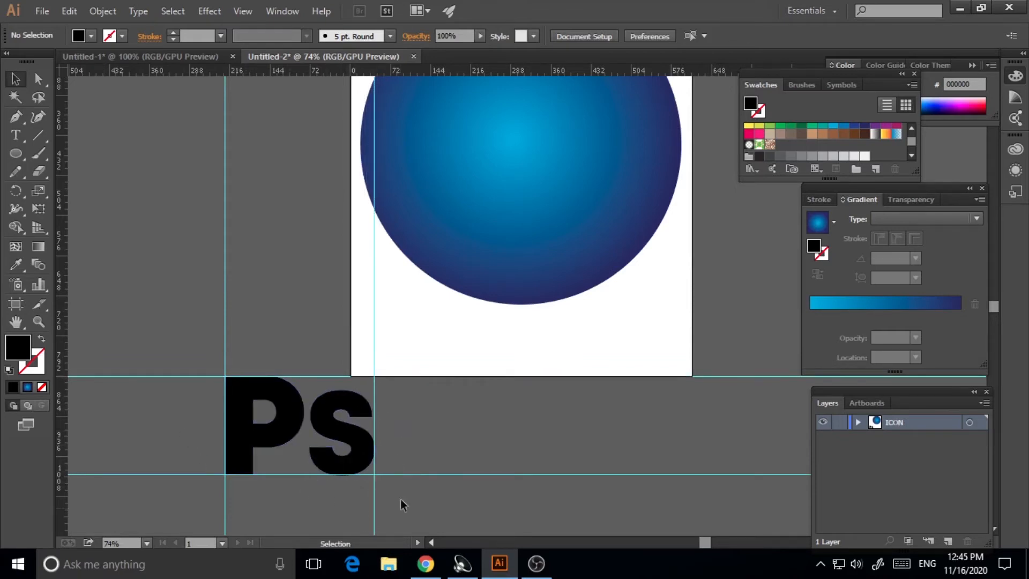
right_click(480, 451)
click(430, 439)
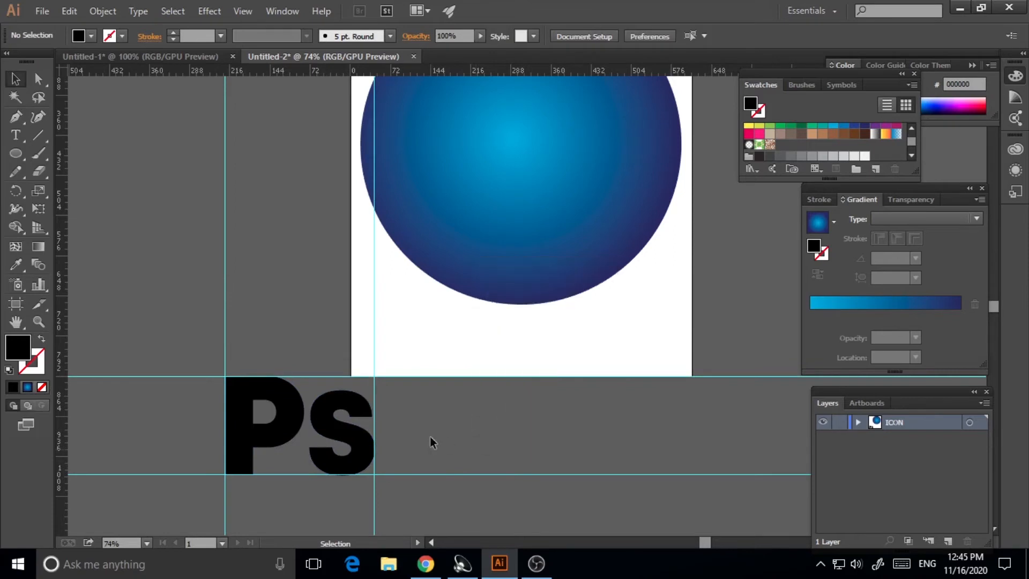
right_click(475, 411)
click(471, 430)
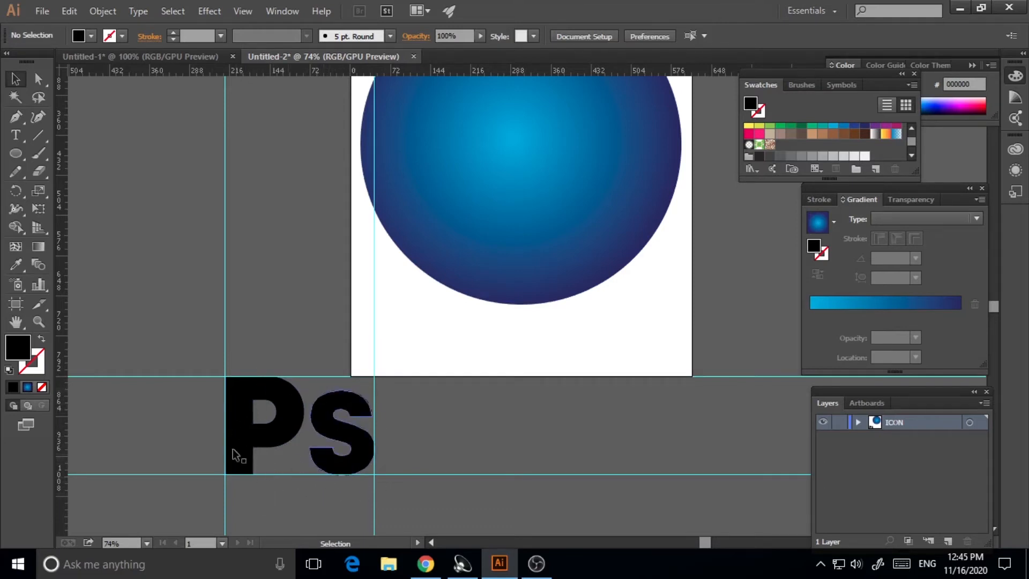
- Move both Ps letters onto the center of the circle and enlarge them to about 373 × 249 pt
drag(182, 401, 416, 458)
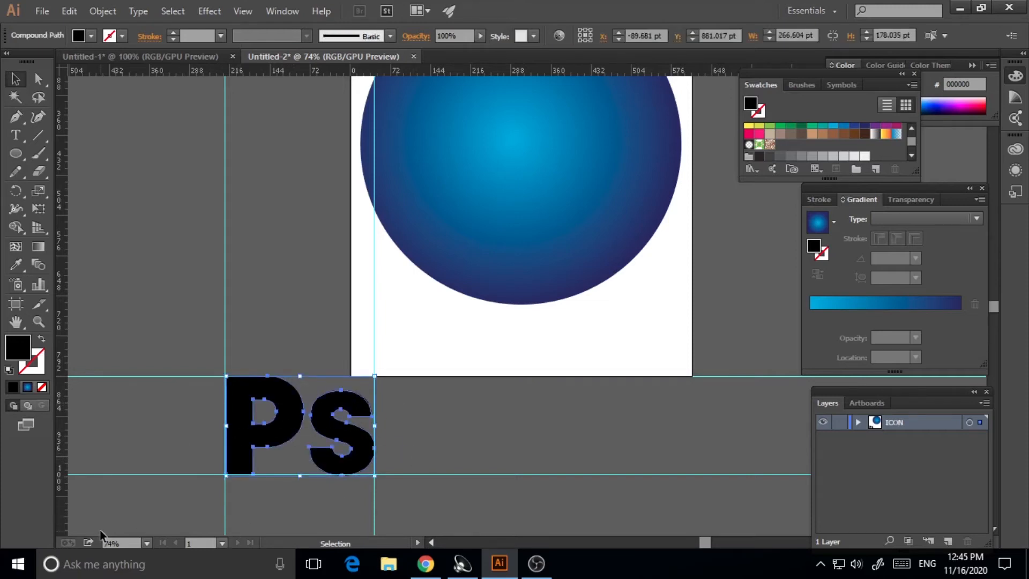
scroll(421, 473, up, 2)
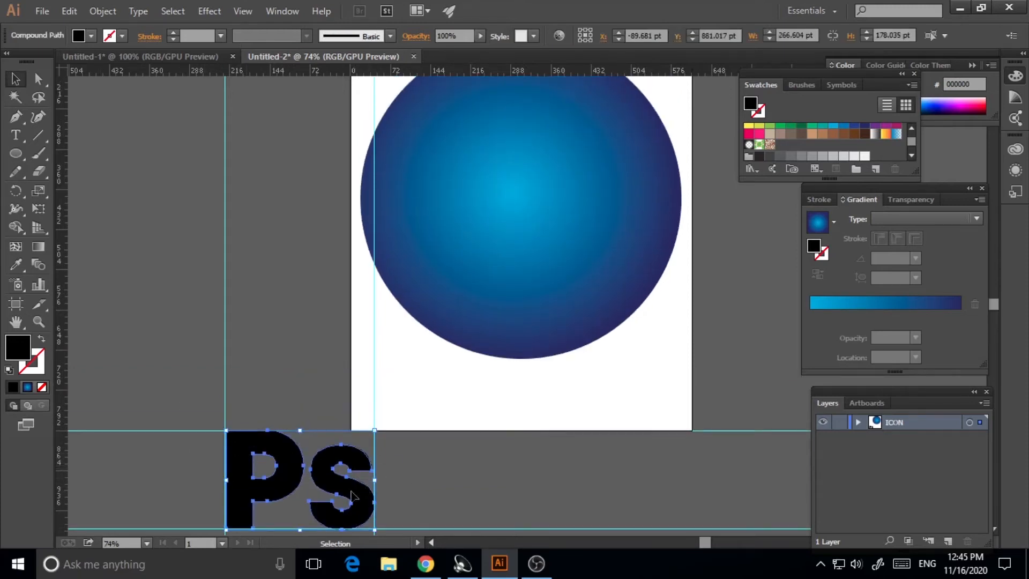
drag(362, 515, 581, 231)
scroll(630, 260, up, 3)
drag(597, 222, 623, 204)
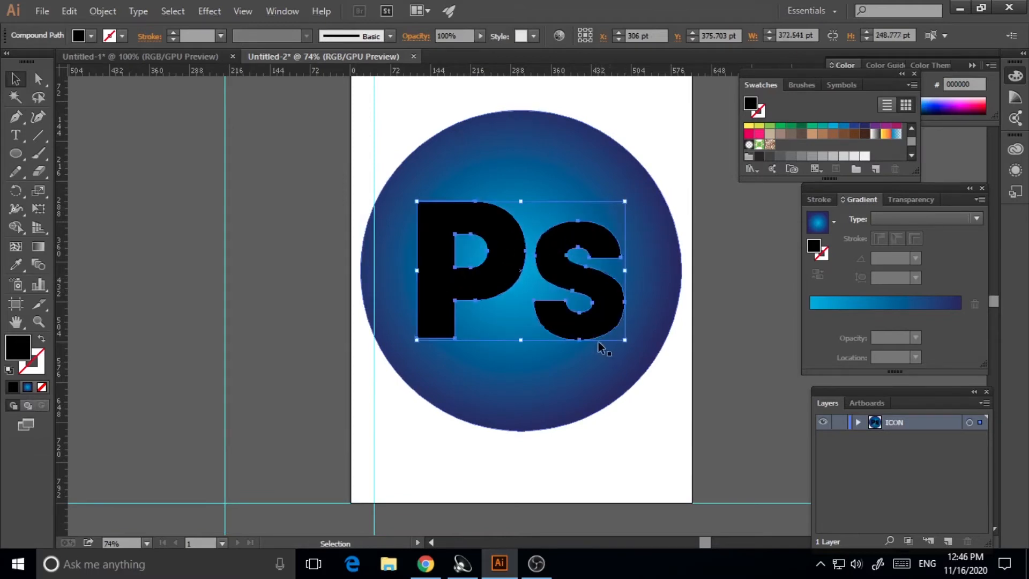
- Shift the Ps letters slightly down in the circle, reduce them to about 351 × 234 pt, and deselect them
drag(591, 309, 590, 315)
drag(625, 208, 618, 211)
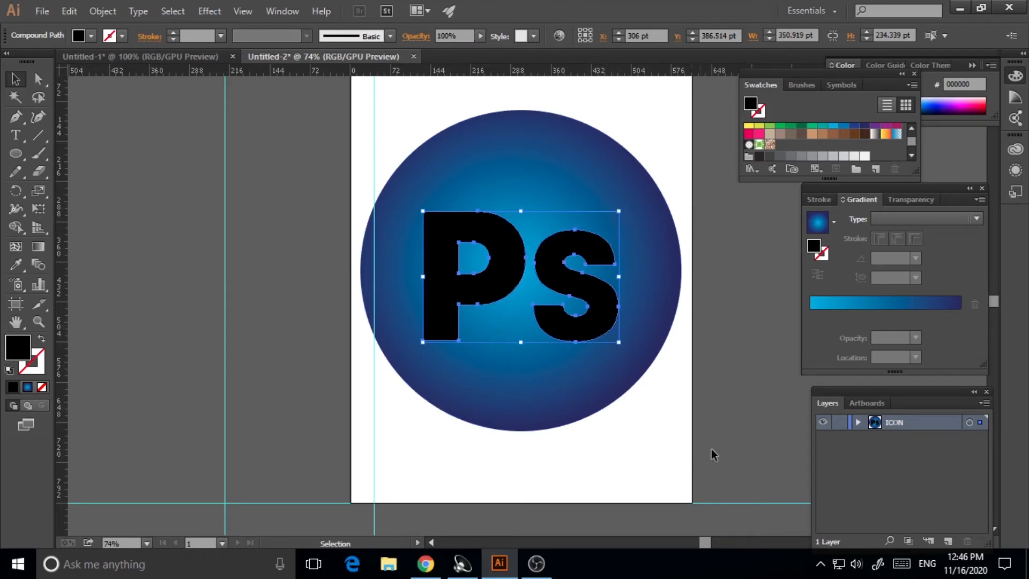
click(672, 457)
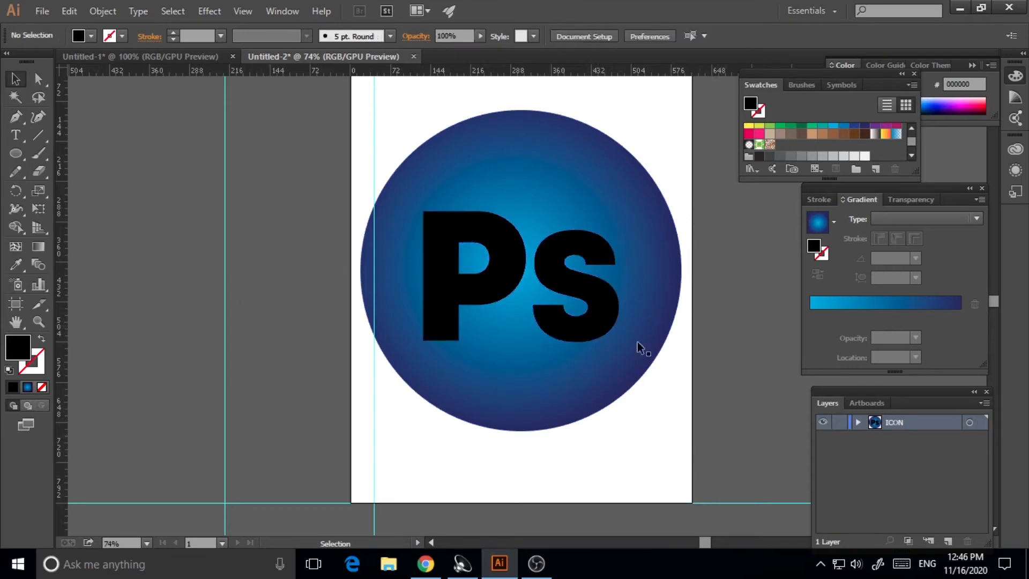
- Group the P and S letters together
click(606, 301)
shift+click(504, 281)
click(102, 11)
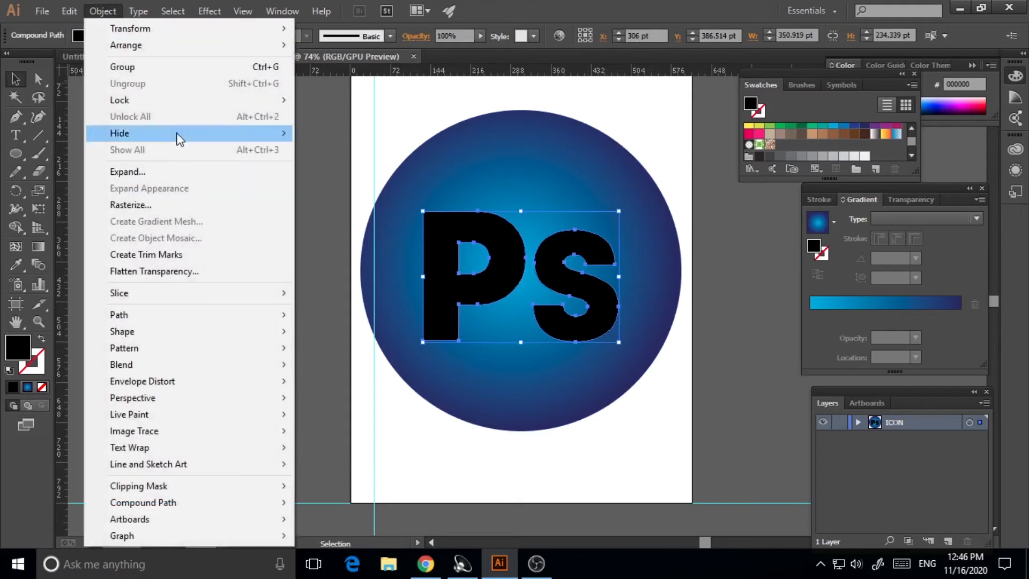
click(159, 71)
- Fill the grouped Ps letters with bright blue 52B4F7
double_click(20, 349)
drag(811, 274, 804, 267)
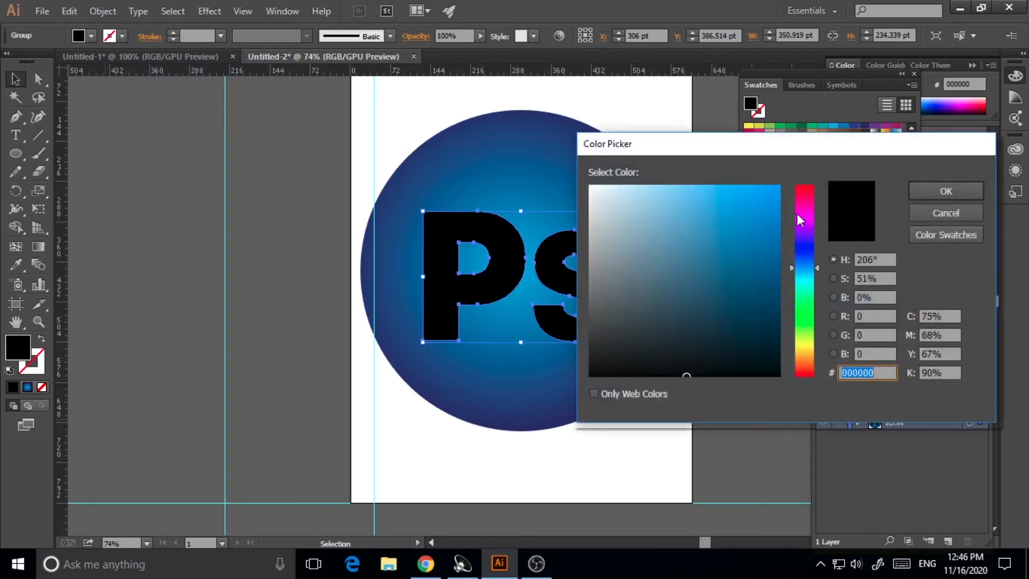
click(718, 190)
click(946, 190)
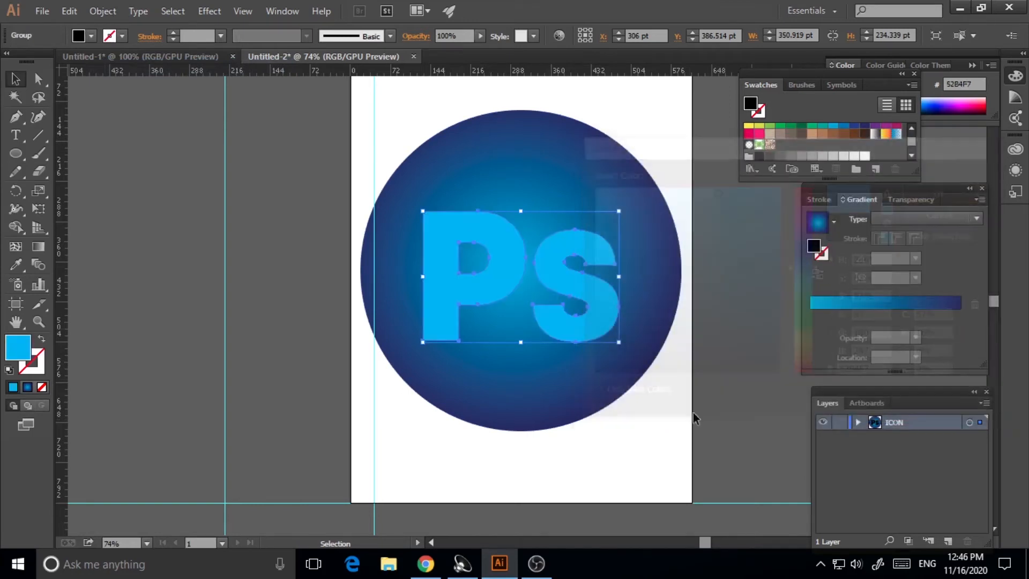
click(739, 416)
- Change the fill of the Ps letters to light sky blue 73C9F9 and deselect them
click(516, 274)
double_click(24, 351)
click(693, 189)
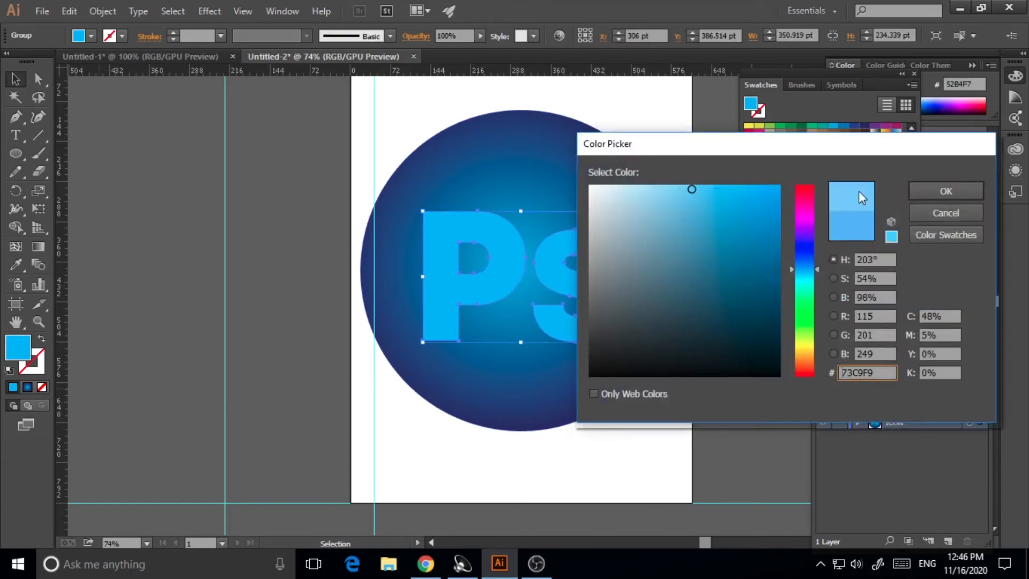
click(946, 191)
click(776, 360)
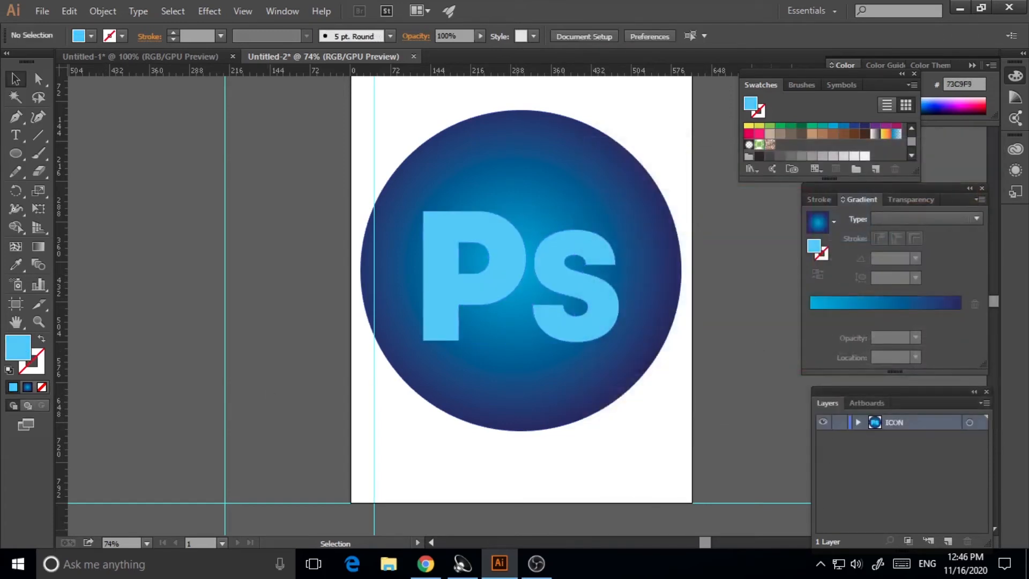
- Redirect the circle's radial gradient with the Gradient tool from its lower-left outside toward the upper right at about 54°
click(651, 303)
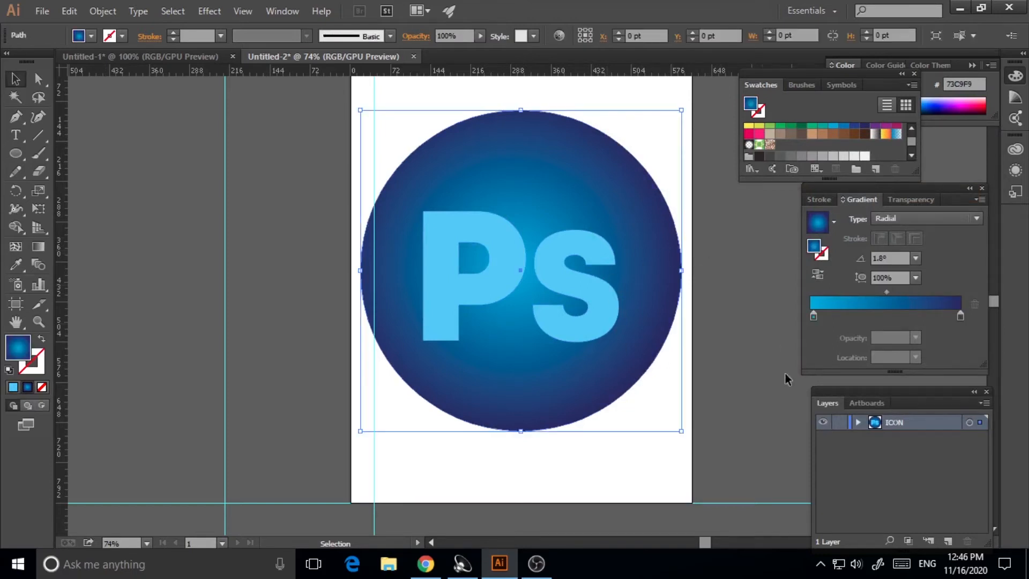
click(40, 247)
mouse_move(419, 462)
mouse_down()
mouse_move(614, 195)
mouse_move(535, 305)
mouse_move(529, 275)
mouse_up()
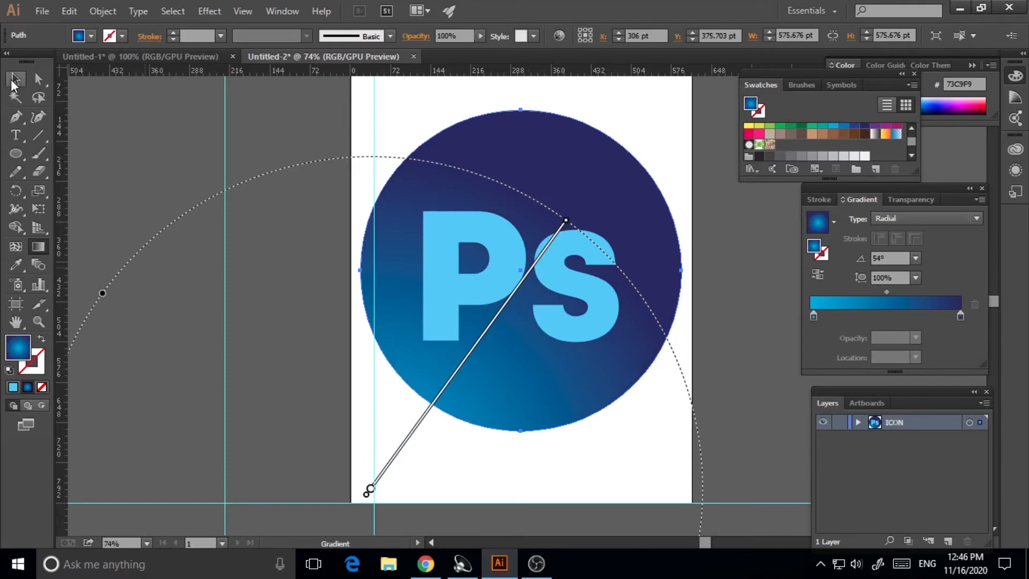
click(16, 79)
click(710, 370)
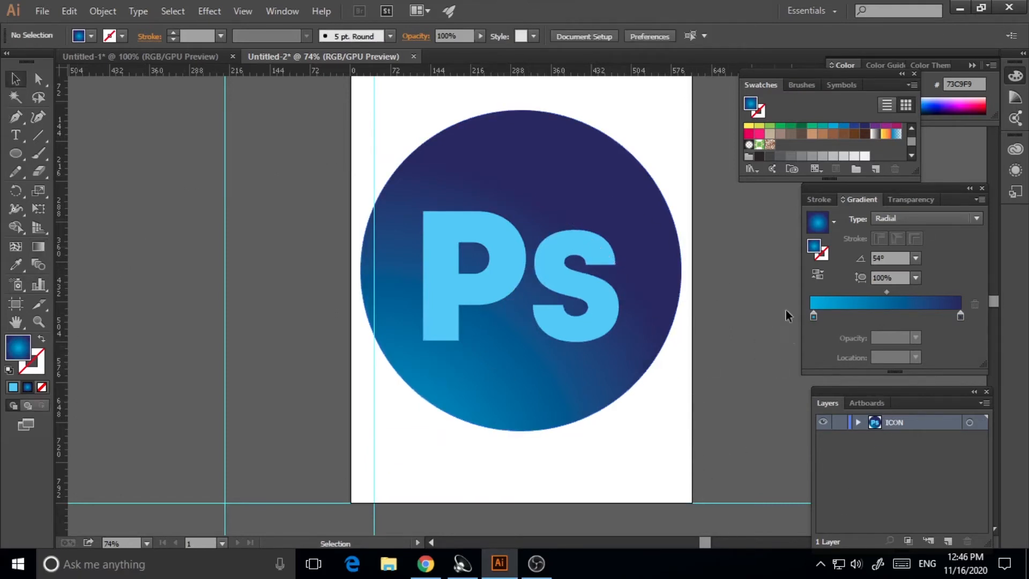
- Copy the large gradient circle
click(609, 177)
click(718, 356)
click(570, 126)
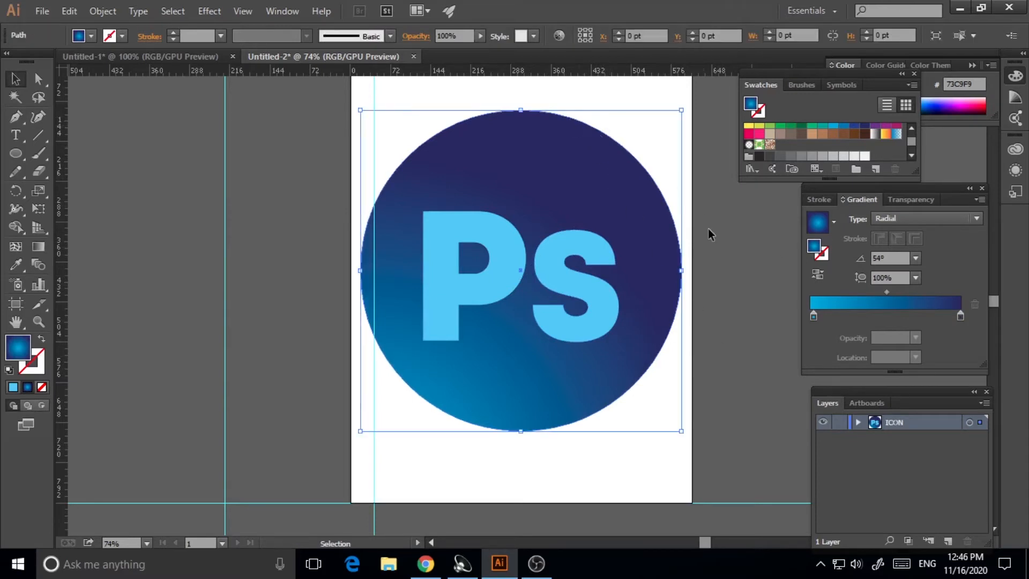
click(68, 11)
click(103, 12)
click(103, 11)
click(69, 11)
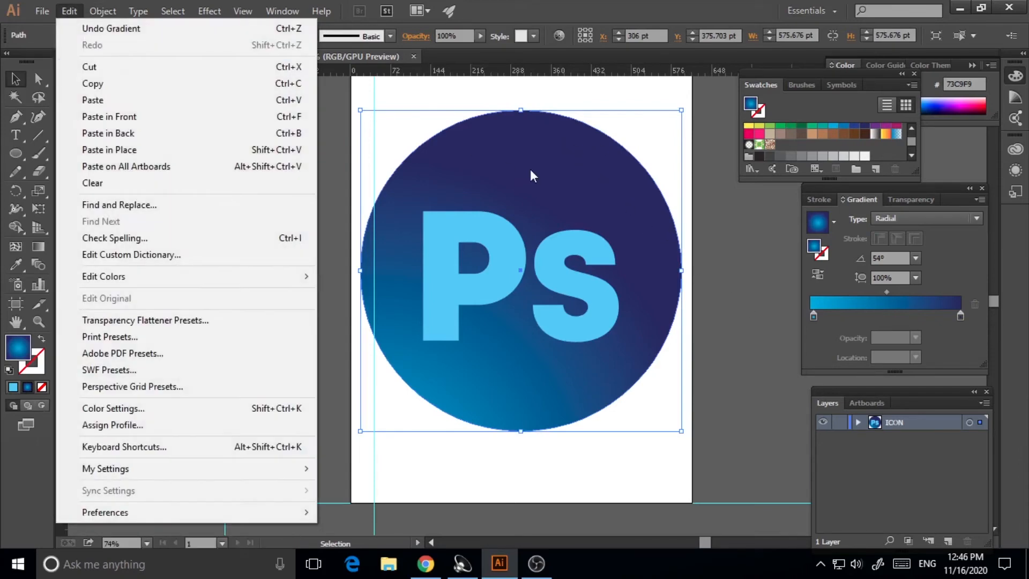
click(69, 11)
click(69, 11)
click(102, 84)
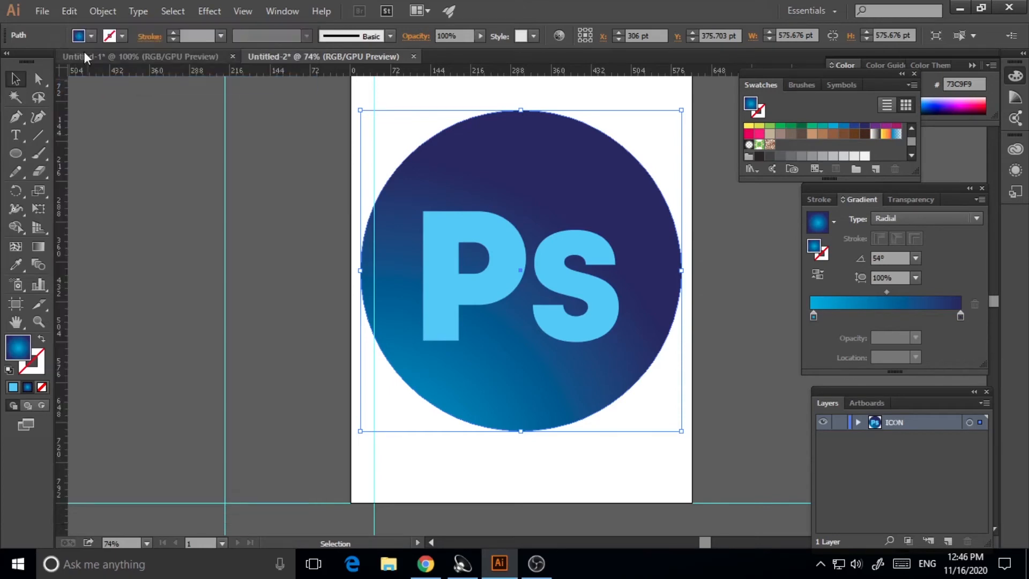
- Paste the circle copy in place and shrink it around its center to about 510 × 510 pt
click(73, 16)
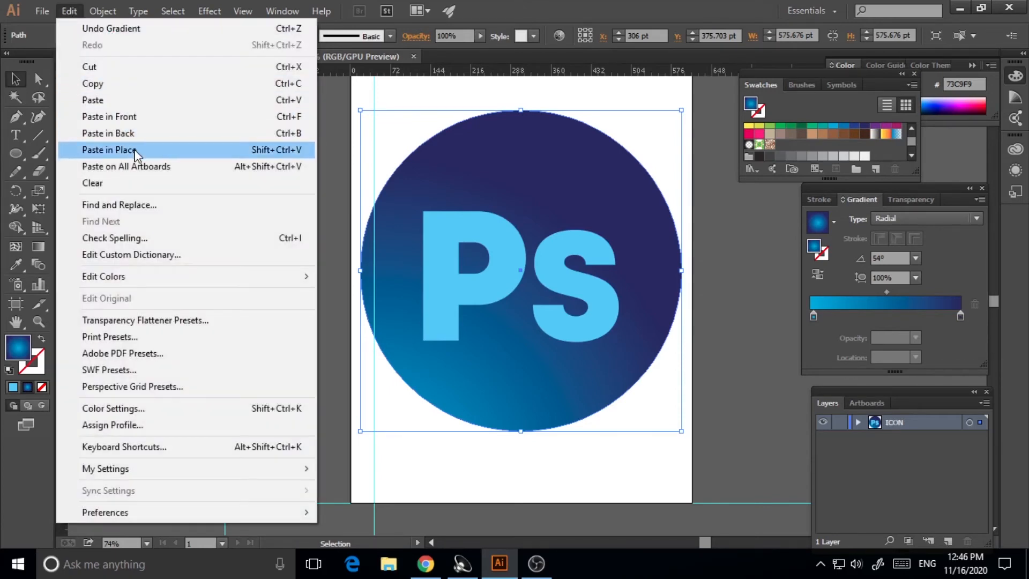
click(118, 137)
drag(681, 110, 664, 111)
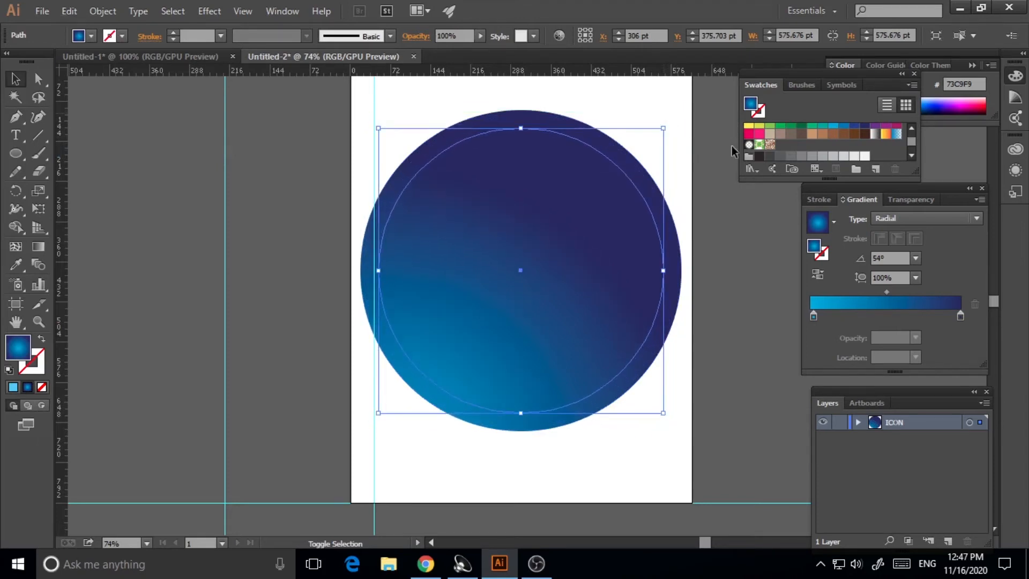
- Swap the inner circle's fill and stroke to make a gradient outline, and set the stroke weight to 6 pt
click(42, 341)
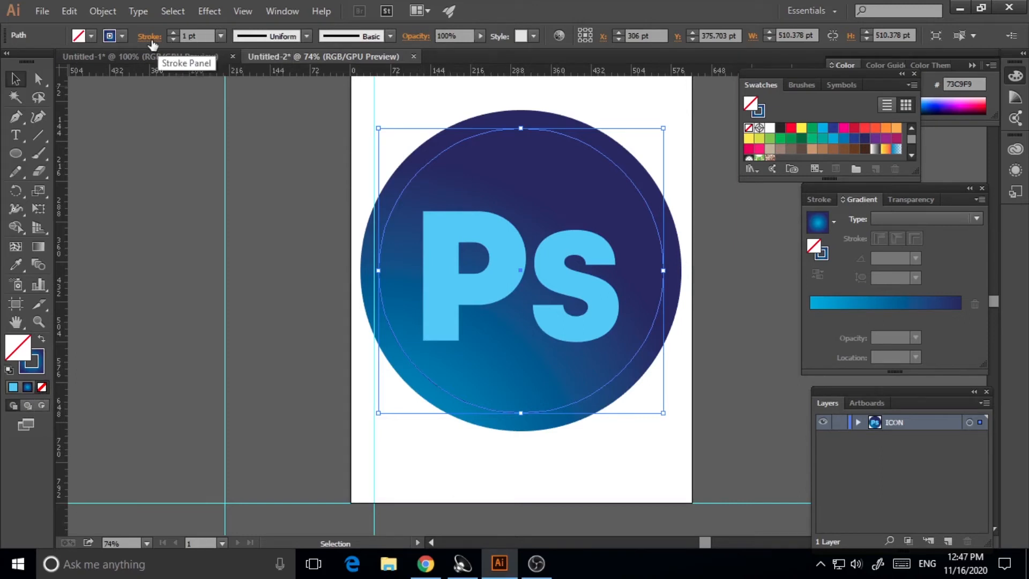
click(220, 36)
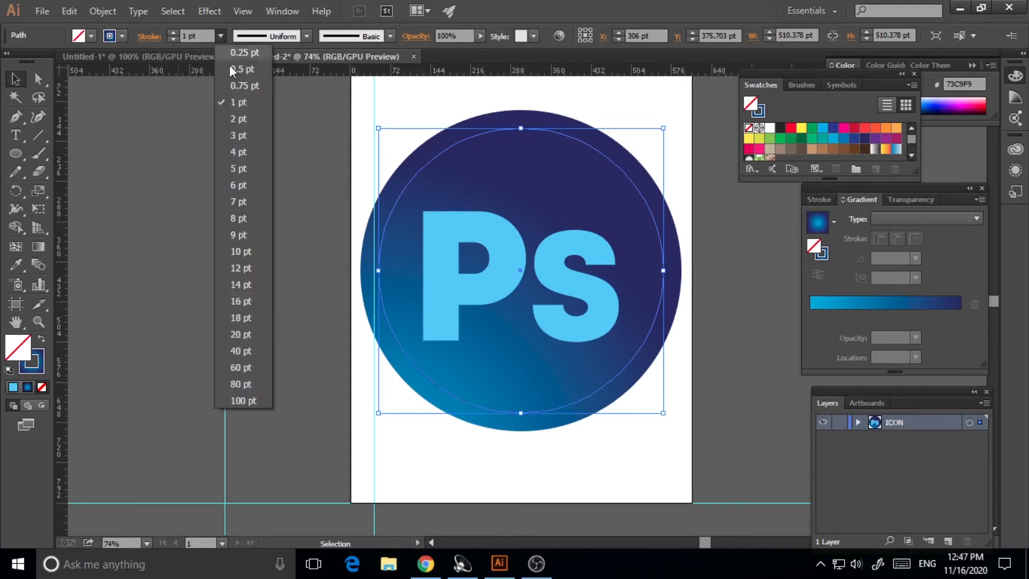
click(241, 152)
click(224, 34)
click(236, 102)
click(218, 32)
click(243, 184)
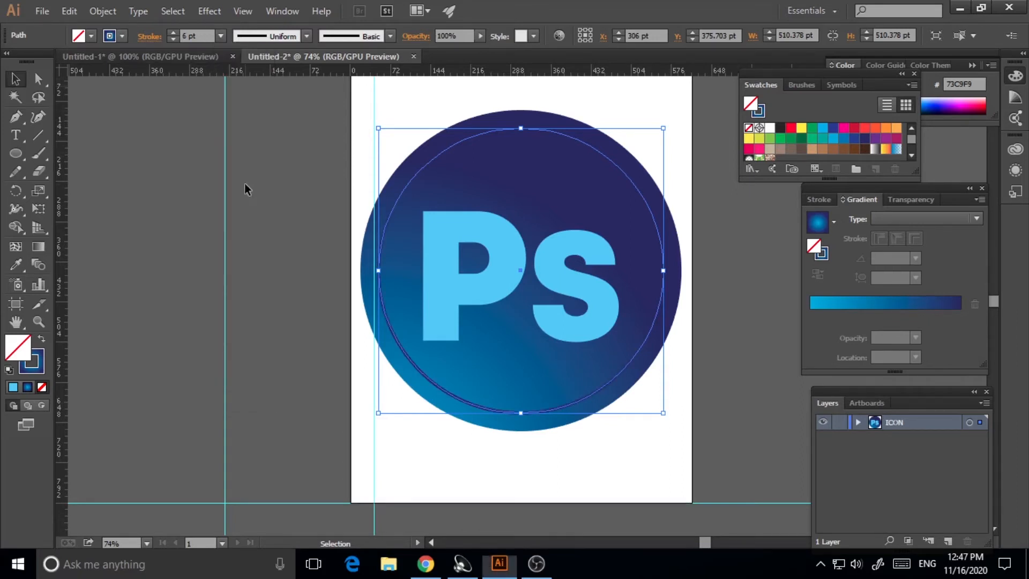
click(177, 408)
- Increase the inner ring's stroke weight to 7 pt and deselect it
click(569, 404)
click(221, 35)
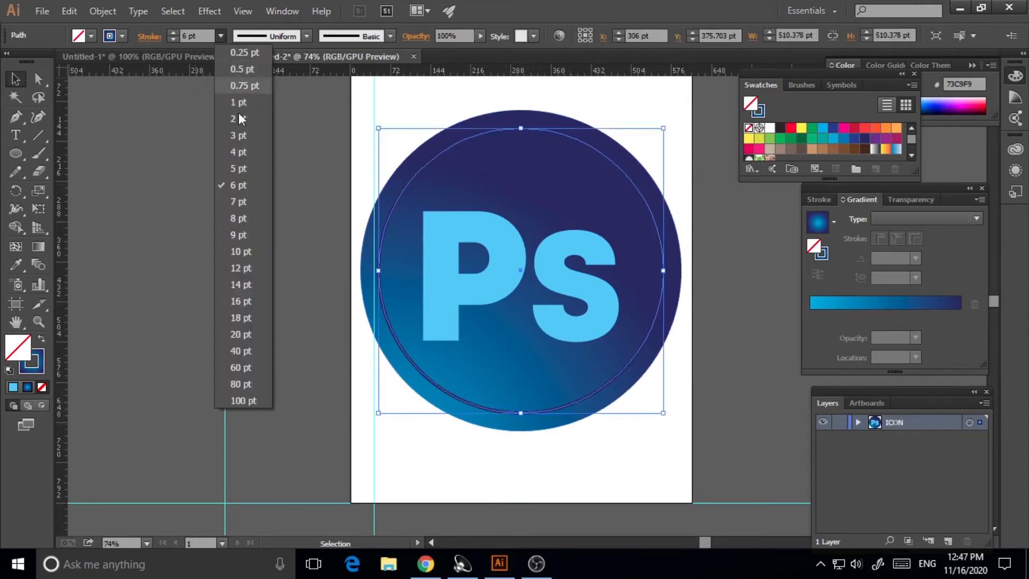
click(245, 203)
click(172, 372)
- Expand the inner ring with both Fill and Stroke options enabled, and deselect it
click(487, 404)
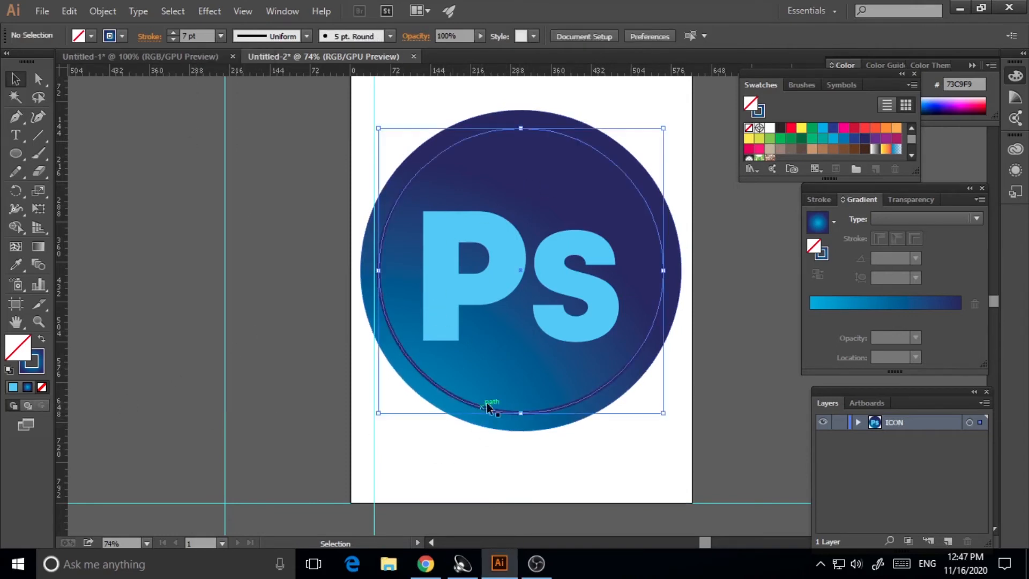
click(100, 11)
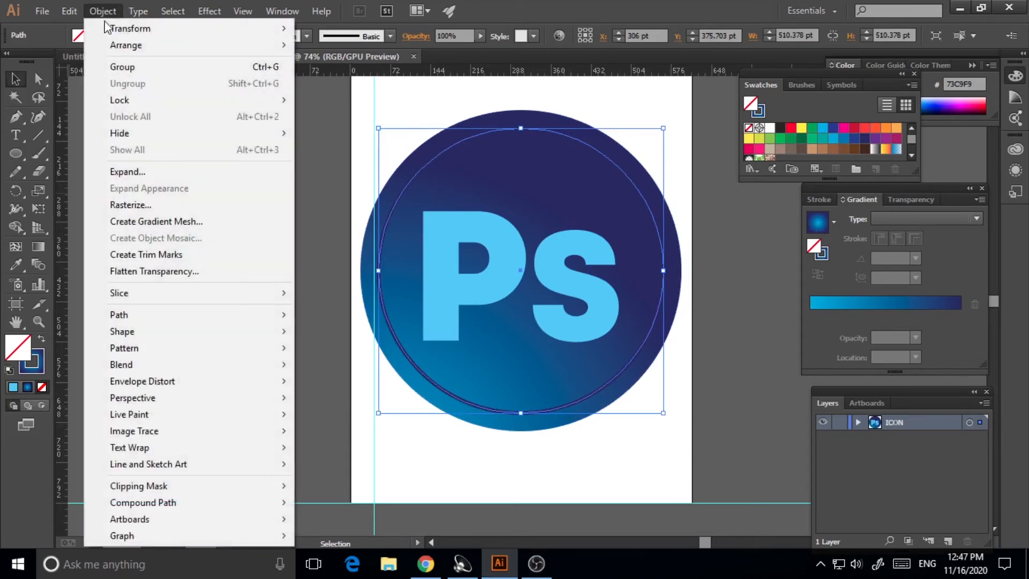
click(128, 171)
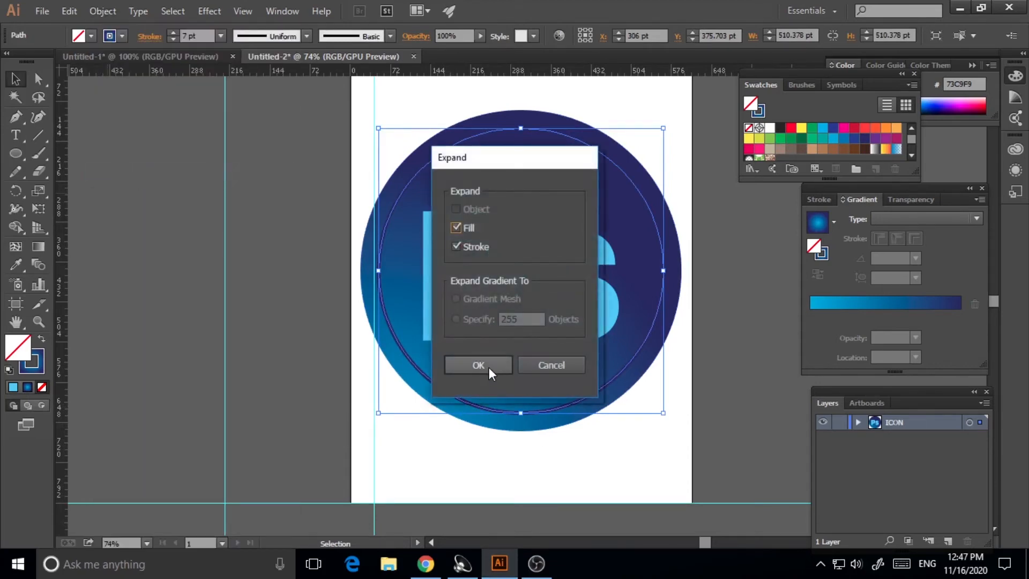
click(487, 365)
click(561, 451)
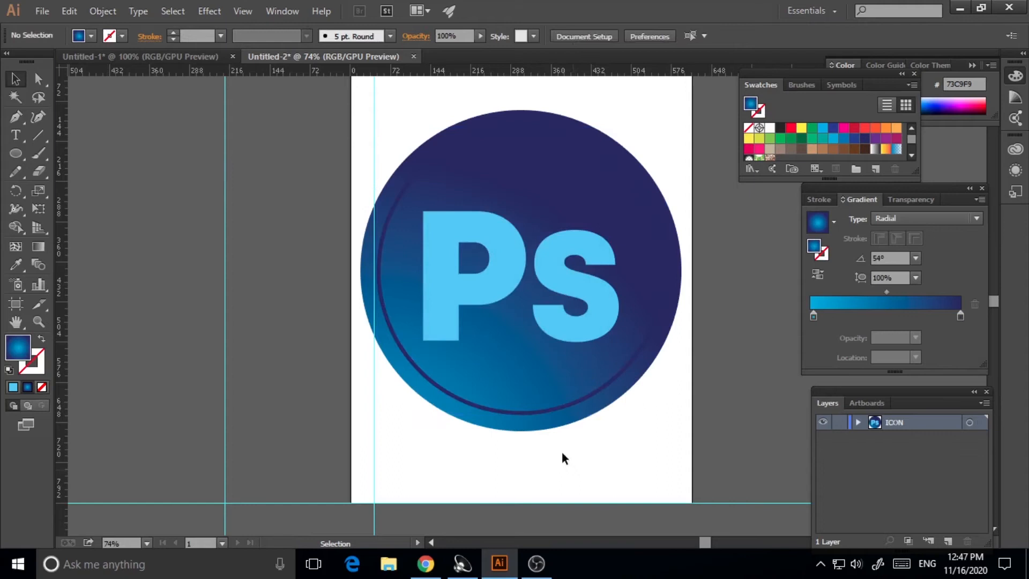
- Redraw the expanded ring's radial gradient from below the circle upward at about 80° so its lower part is lightest
click(548, 411)
click(38, 247)
drag(516, 448, 413, 294)
drag(411, 434, 471, 260)
click(16, 79)
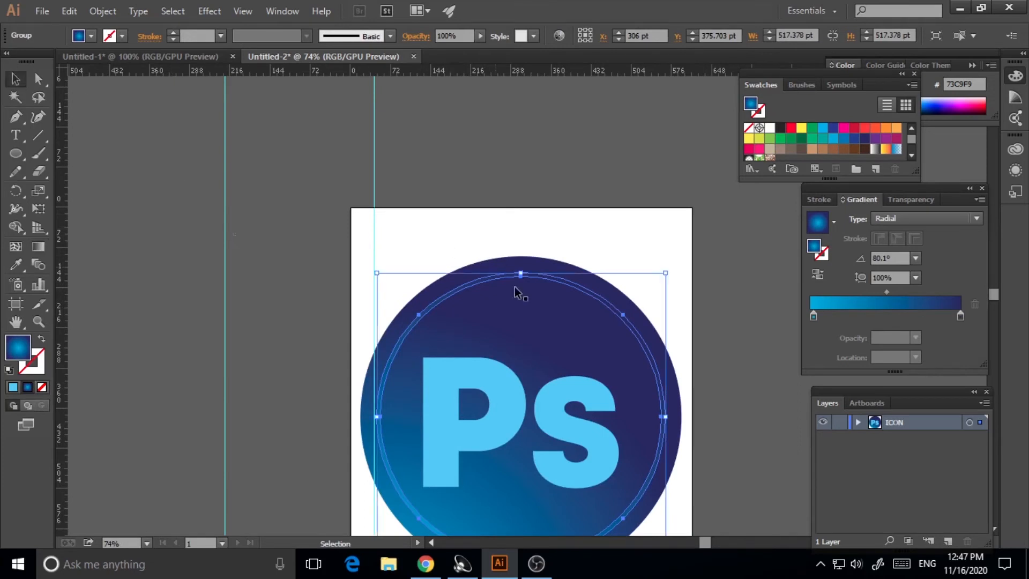
click(683, 329)
scroll(752, 369, down, 1)
scroll(752, 370, down, 1)
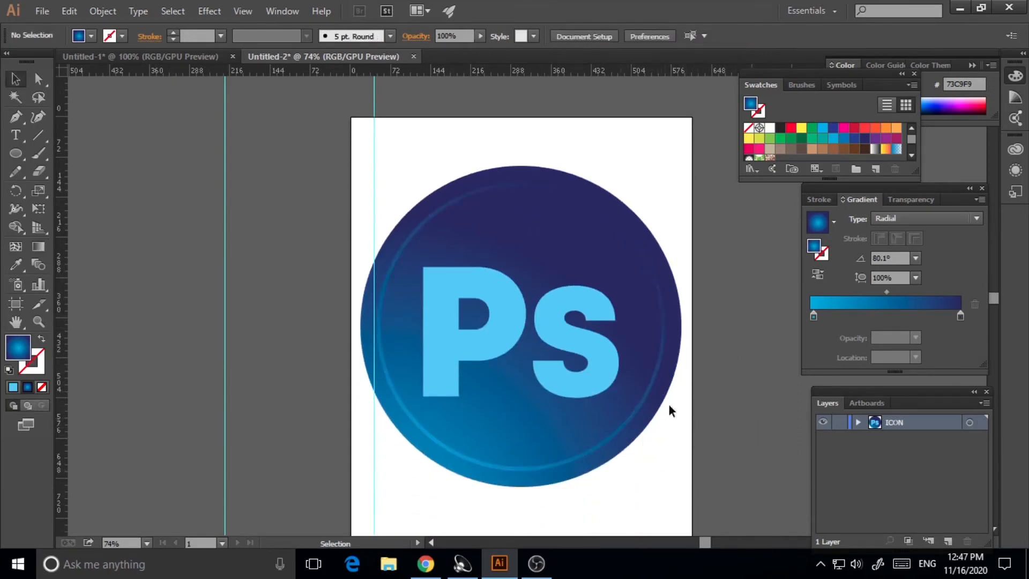
- Give the Ps letters a 4 pt dark blue 2E3192 stroke and deselect them
click(555, 333)
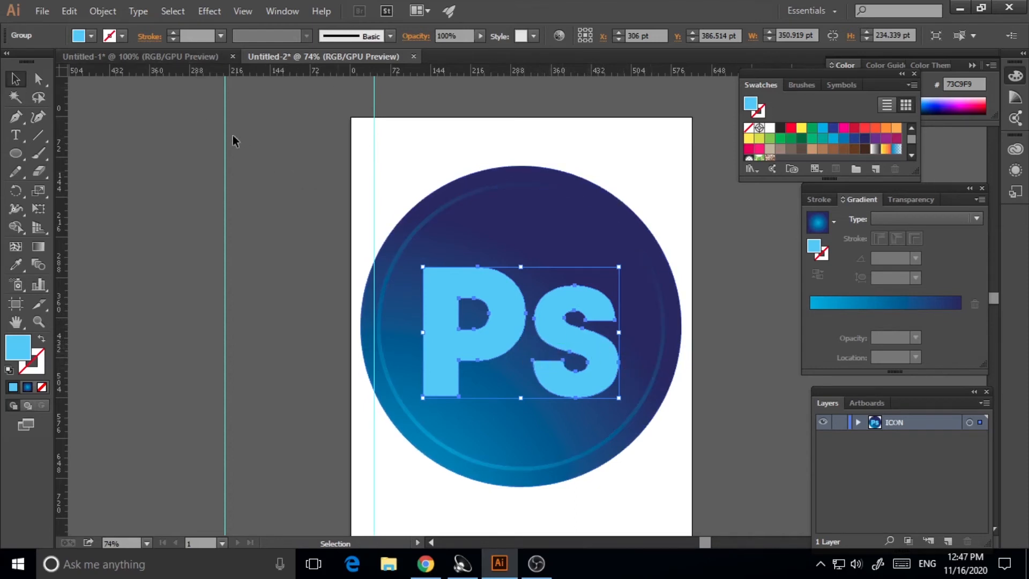
click(122, 36)
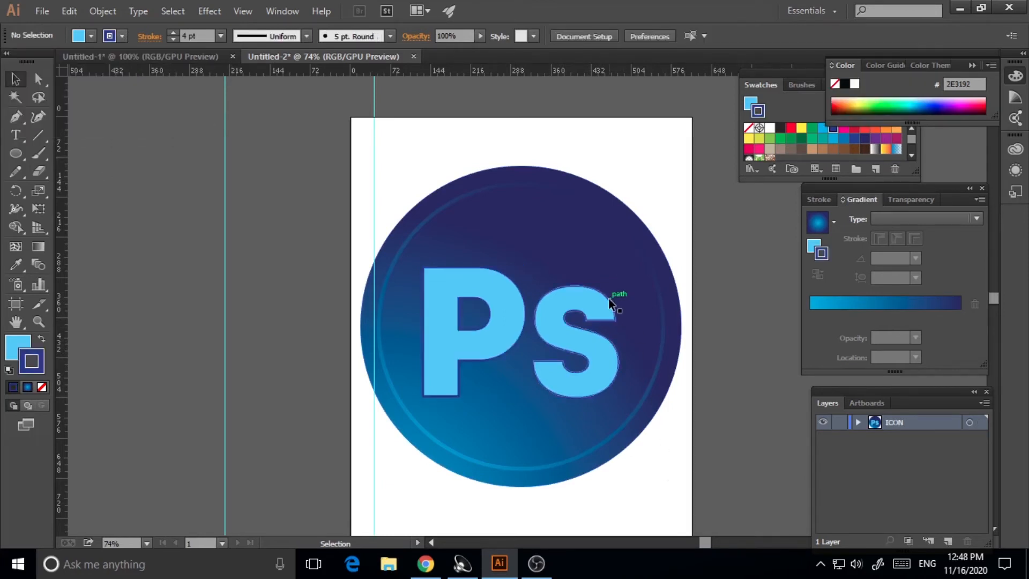
click(610, 299)
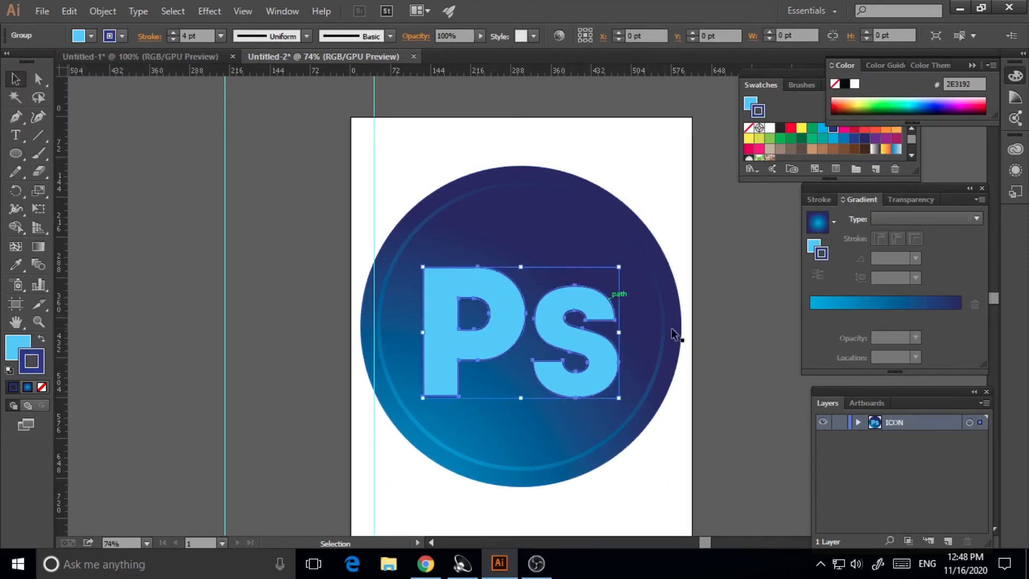
click(674, 510)
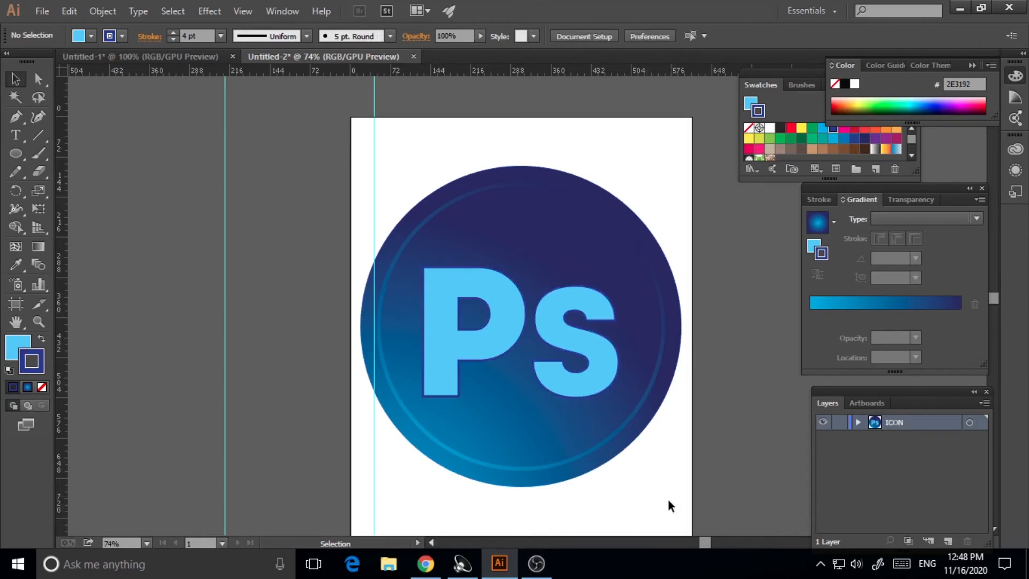
click(600, 288)
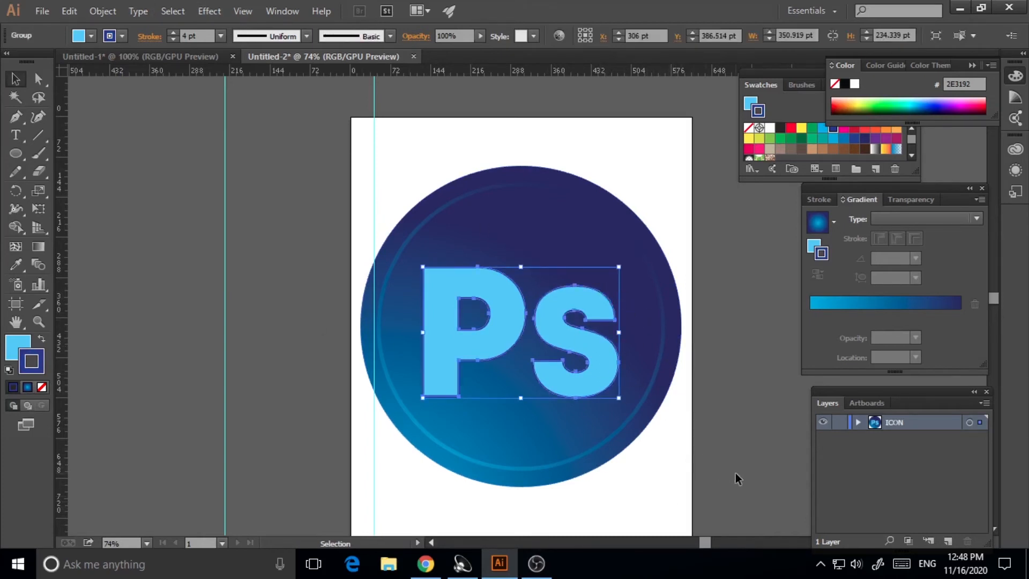
click(735, 477)
click(491, 271)
click(646, 379)
- Start a Drop Shadow effect on the Ps letters and set the shadow color to near-white FCFCFC
click(574, 335)
click(201, 12)
mouse_move(231, 185)
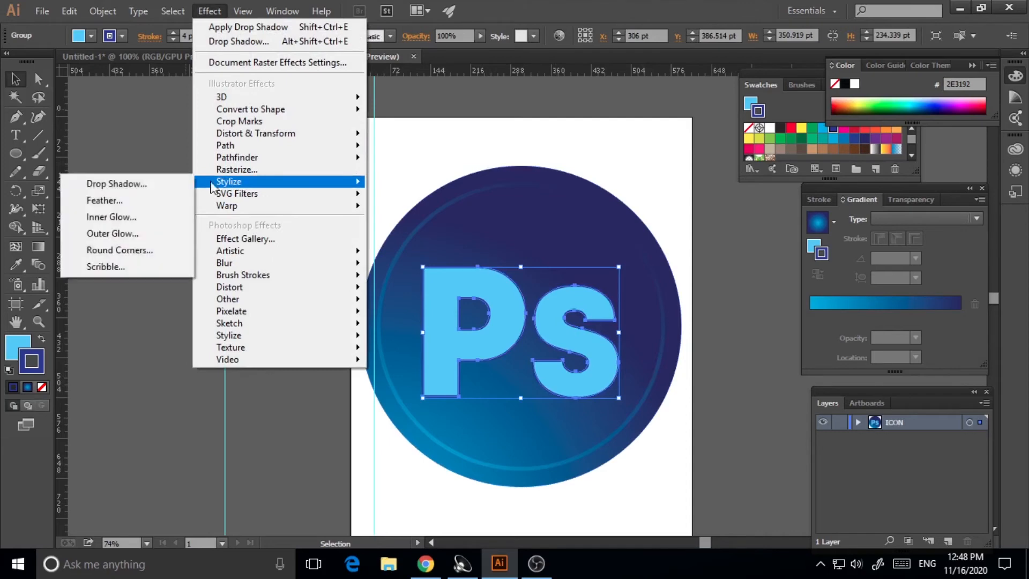
click(134, 184)
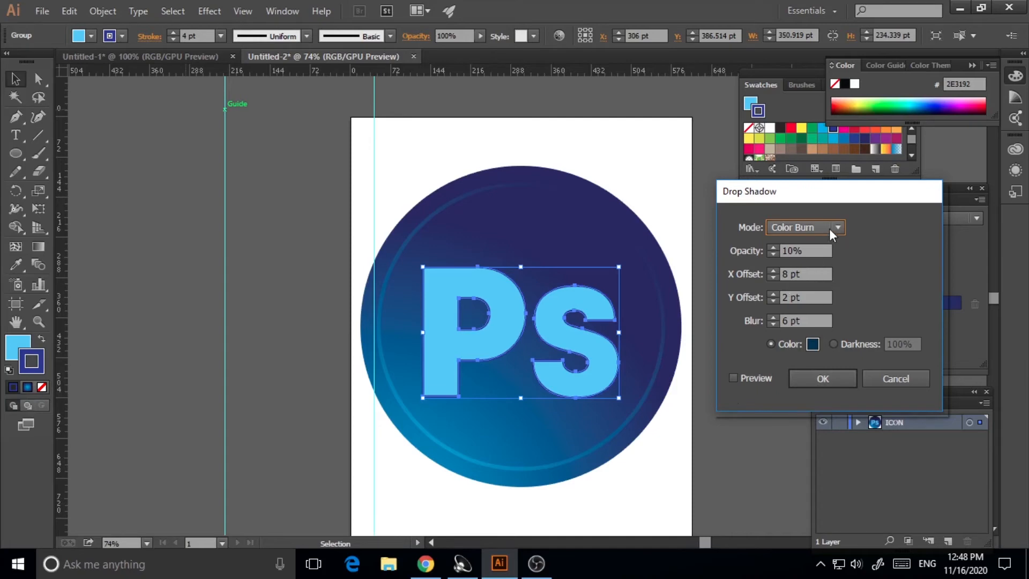
click(813, 346)
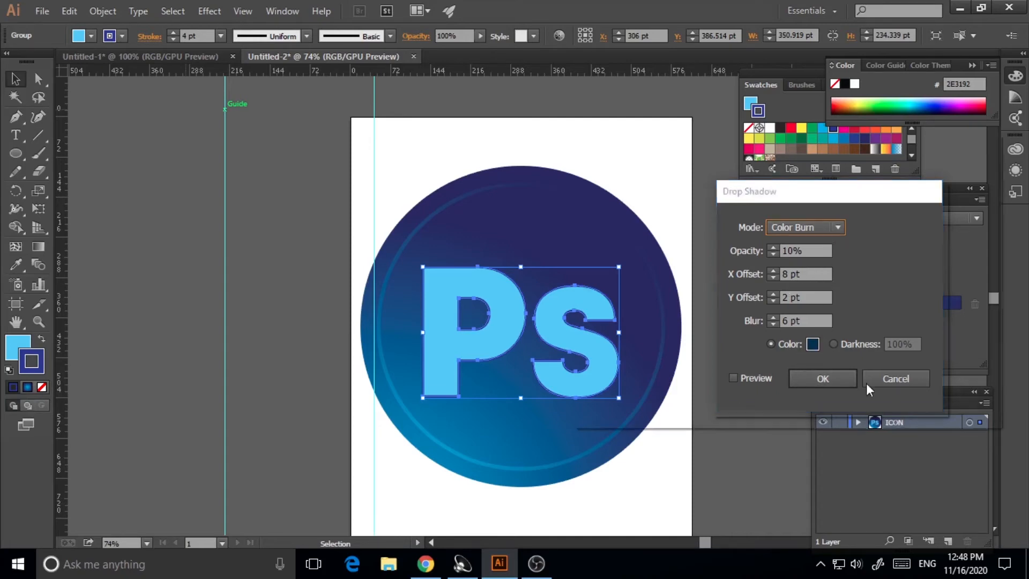
click(591, 186)
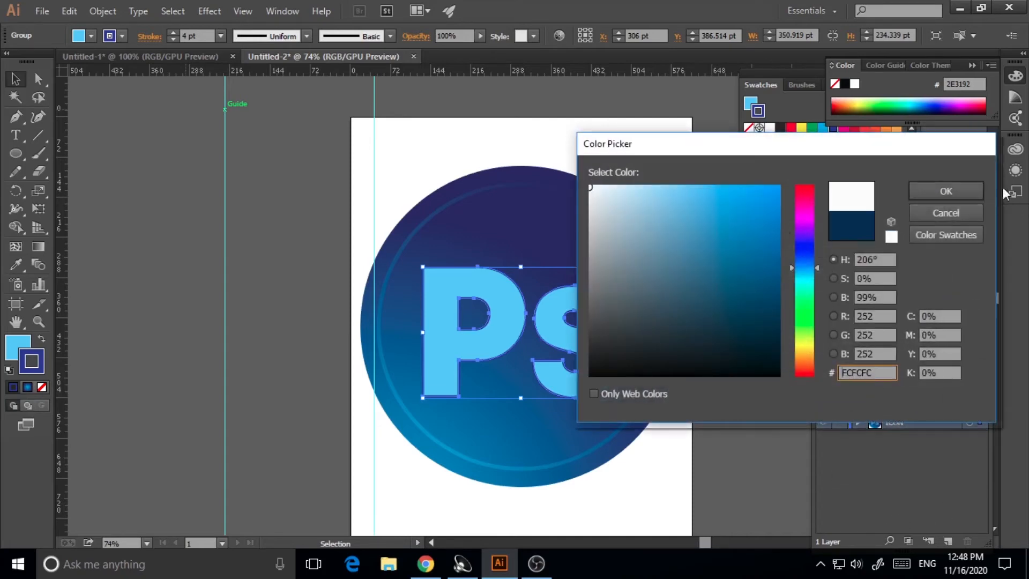
click(945, 191)
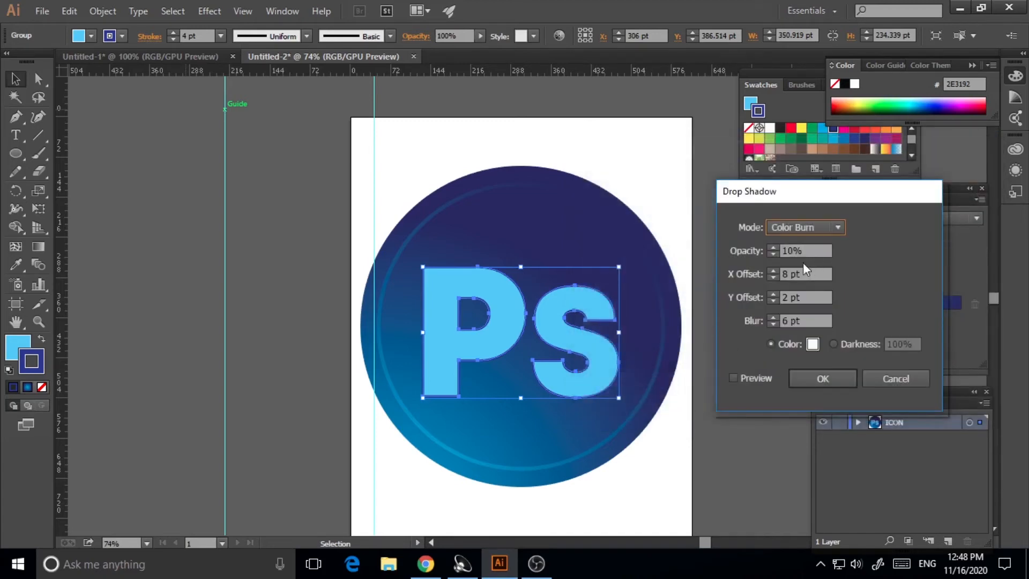
- Set the letters' drop shadow to Overlay mode with 30% opacity, and preview it
click(833, 229)
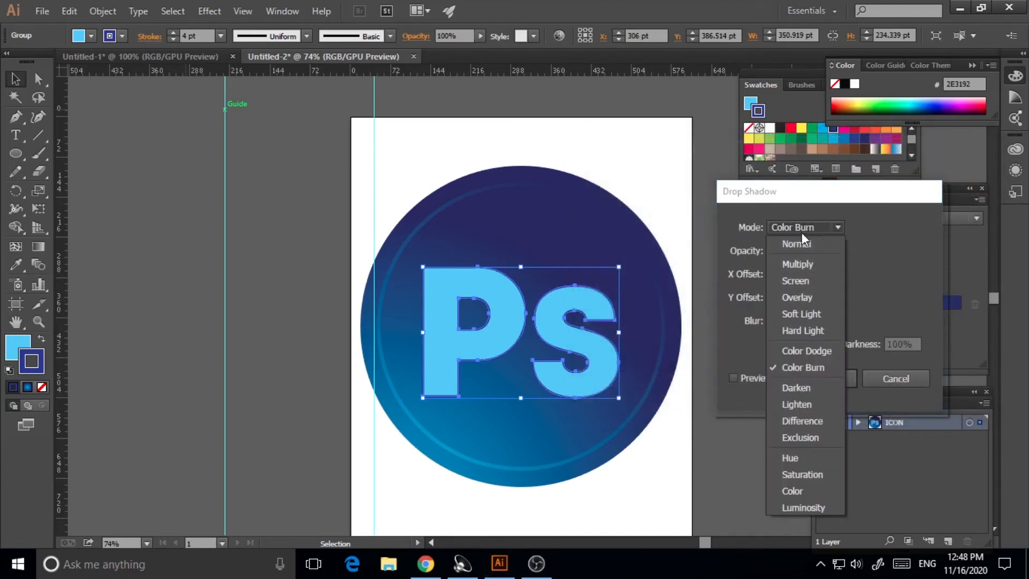
click(812, 295)
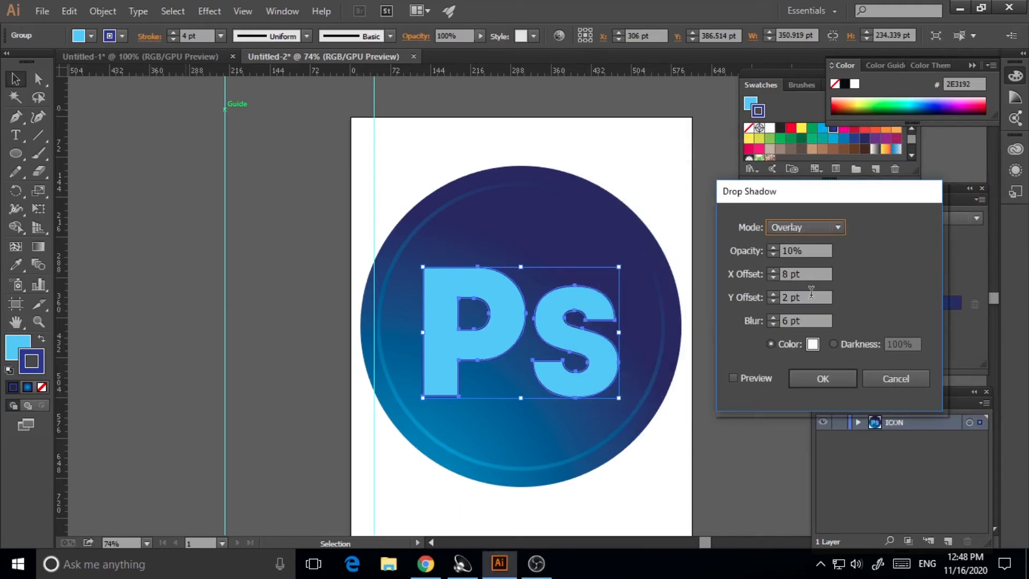
double_click(790, 251)
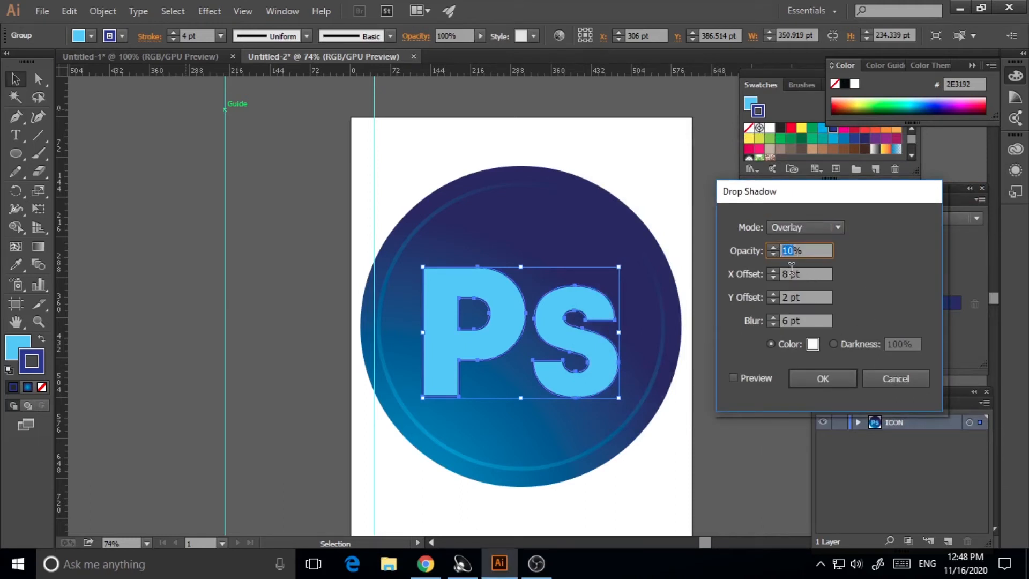
text(30)
double_click(784, 321)
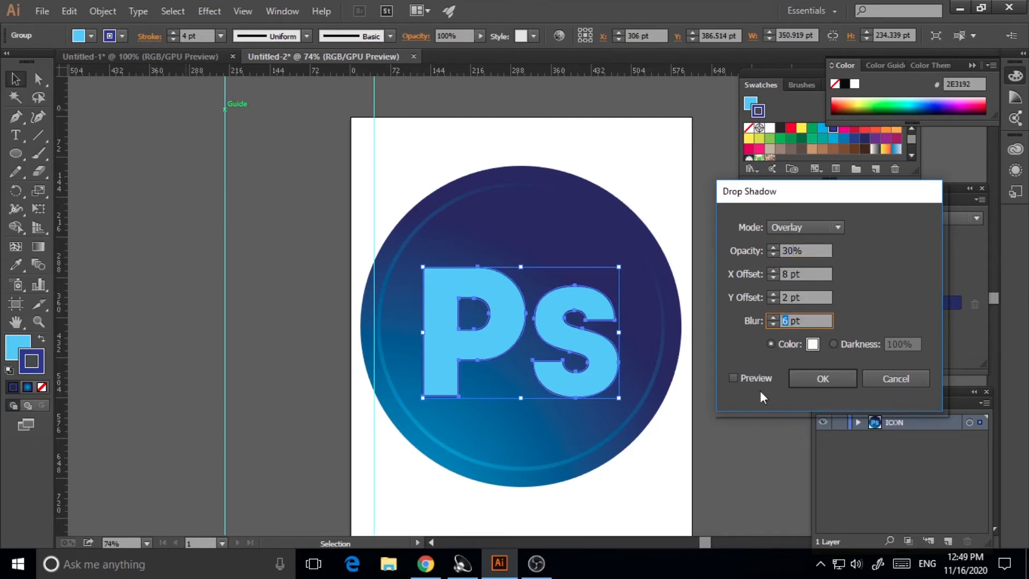
click(732, 377)
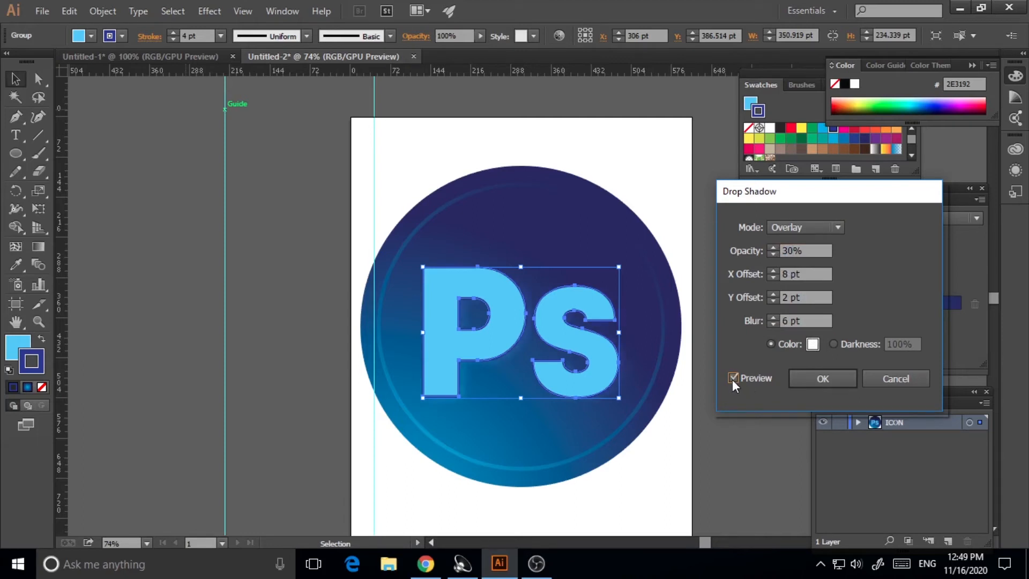
- Set the shadow's Y offset and blur to 8 pt and its opacity to 90%, apply it and deselect the letters
click(732, 378)
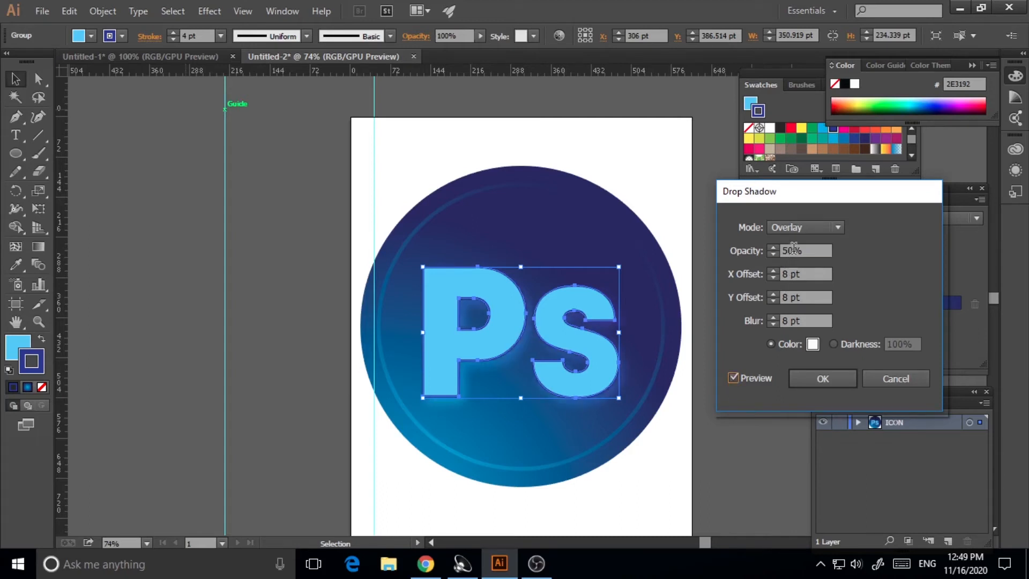
text(80)
click(734, 378)
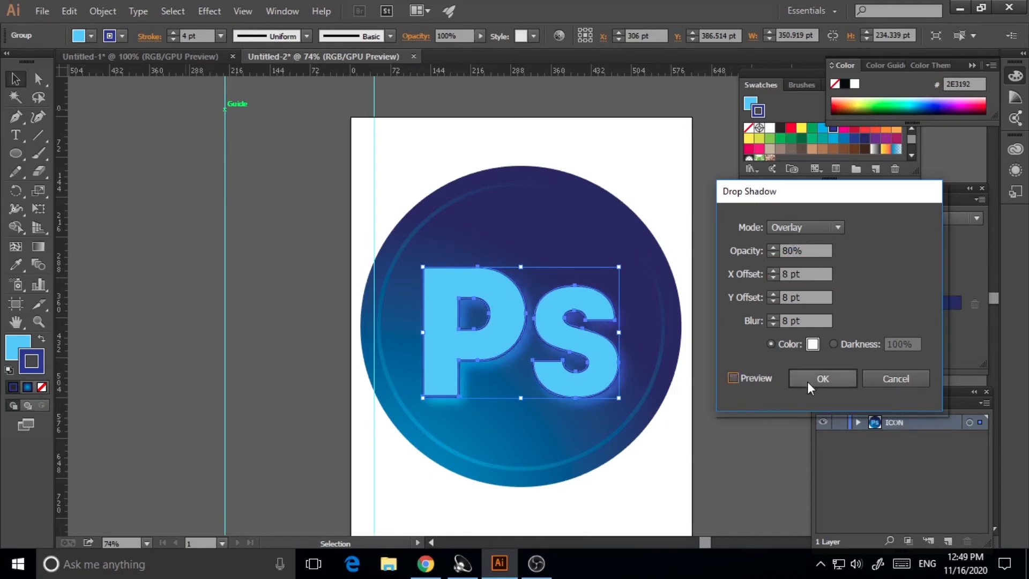
double_click(783, 250)
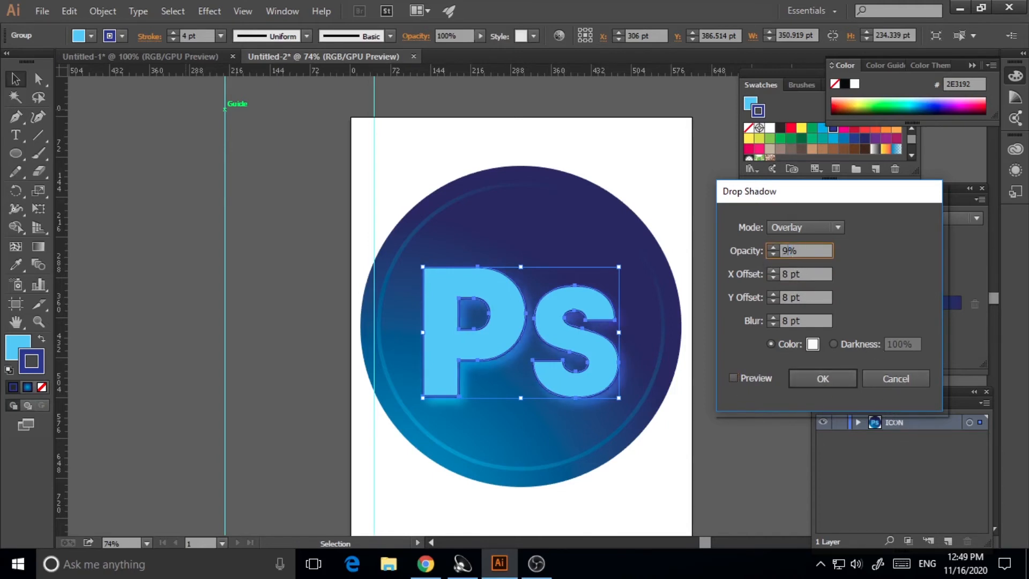
click(732, 378)
click(835, 380)
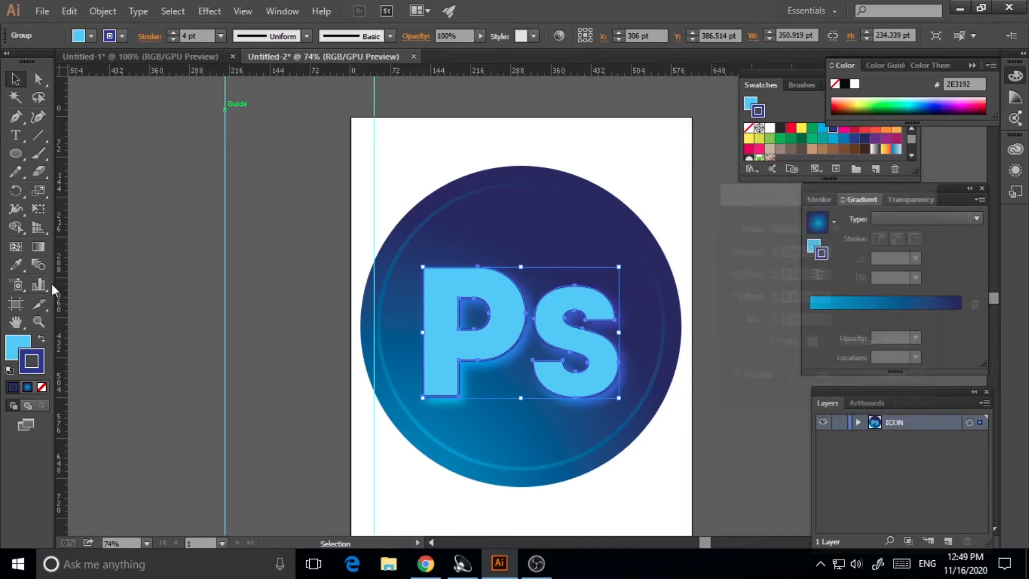
click(653, 447)
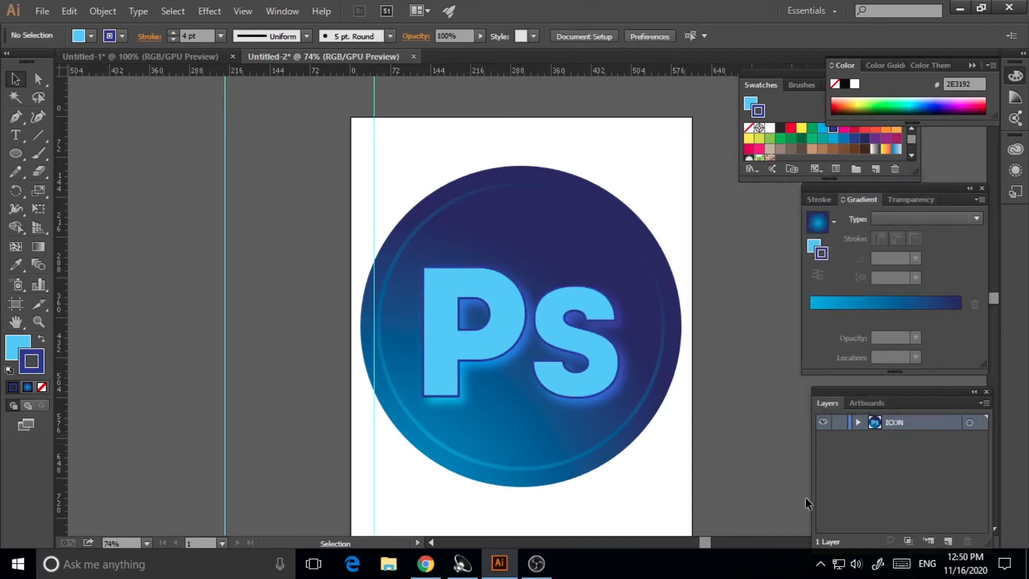
- Nudge the Ps letters slightly up and to the right inside the circle, and deselect them
click(615, 372)
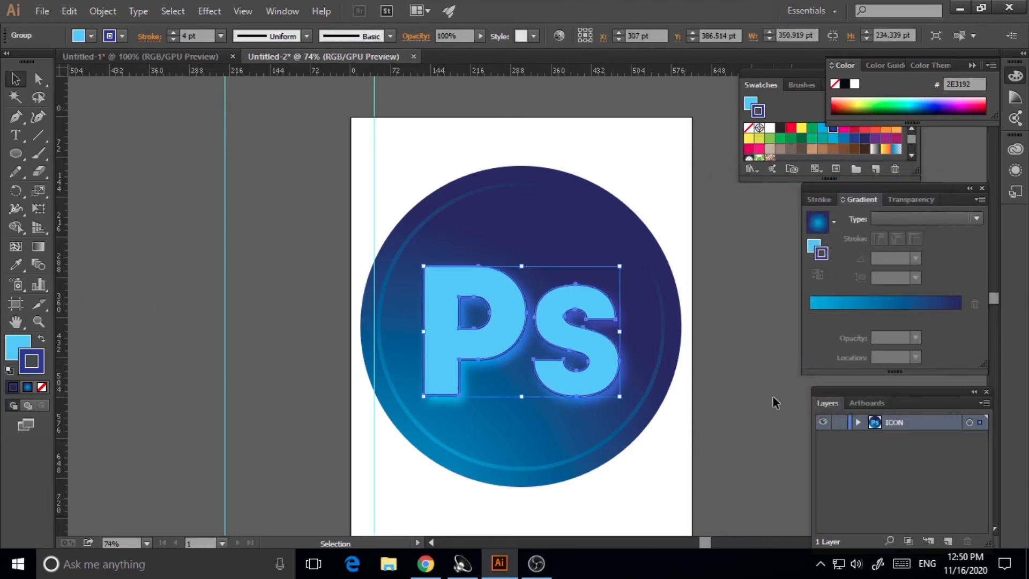
click(786, 443)
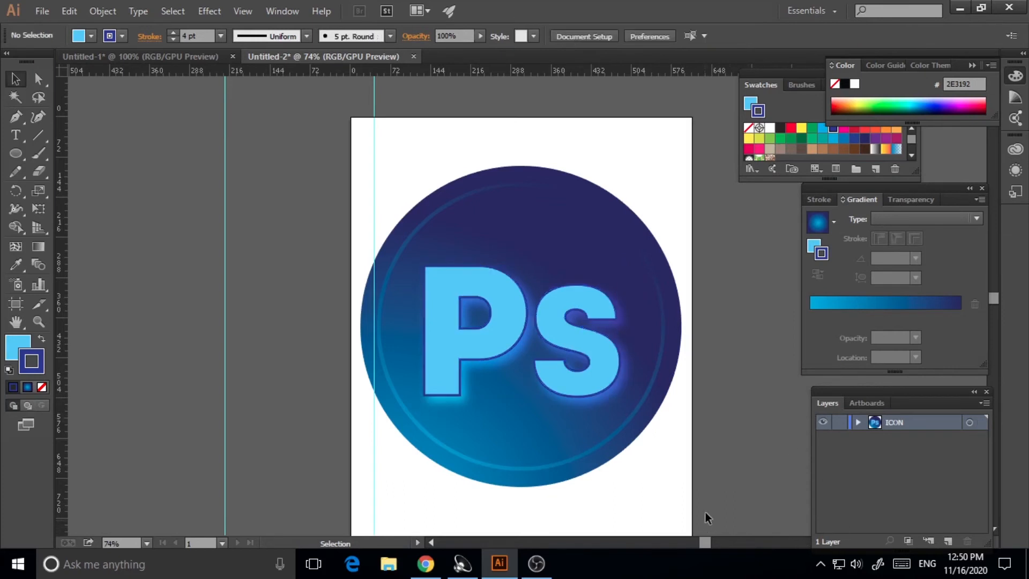
click(596, 421)
click(731, 447)
- Redraw the circle's radial gradient from right to left at about -177.3° so its right side is lightest, and deselect it
click(578, 238)
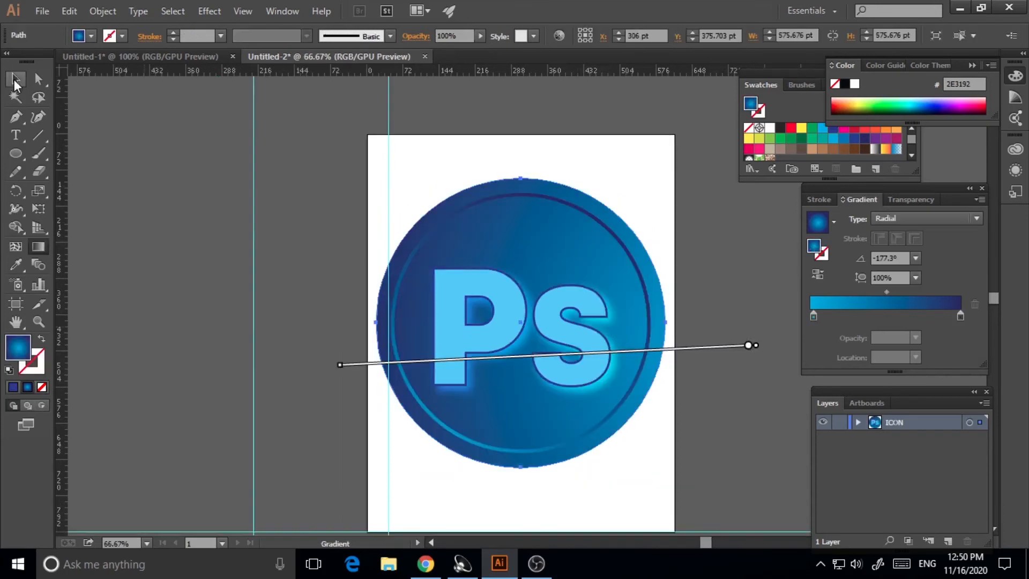
click(15, 79)
click(389, 221)
key(ctrl+minus)
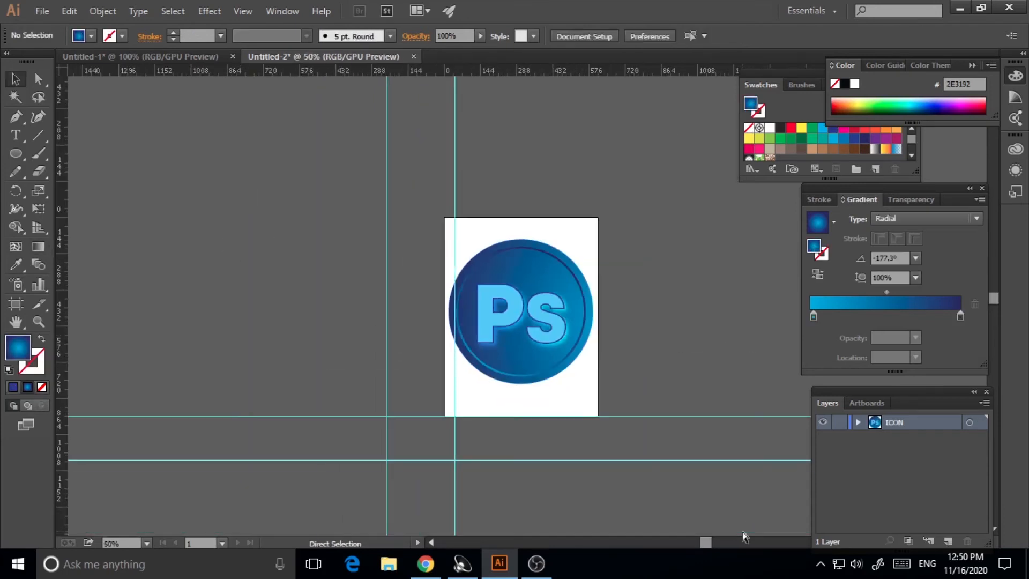
key(ctrl+plus)
key(ctrl+plus)
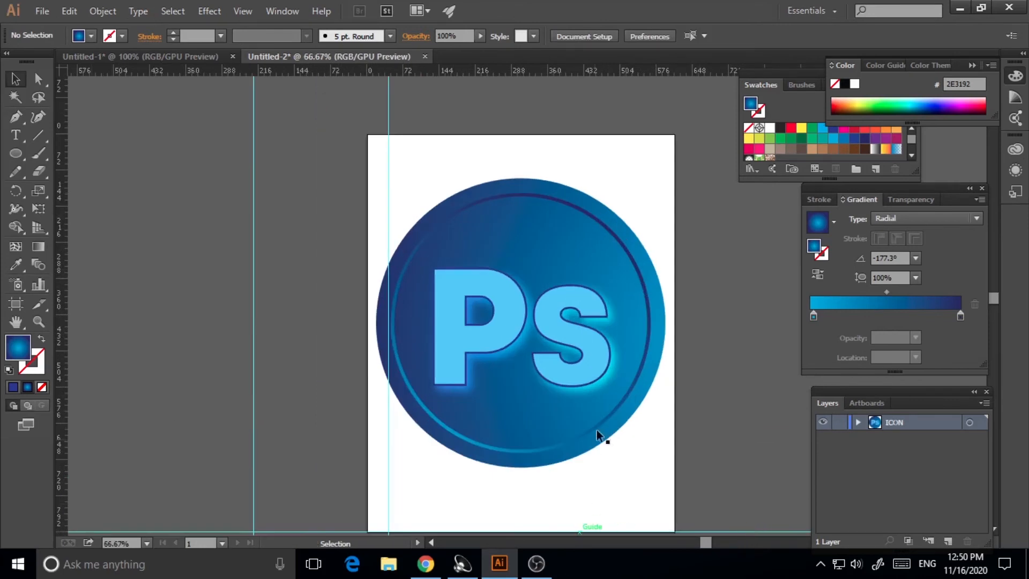
- Start another Drop Shadow effect on the Ps letters with a dark blue color, Color Burn mode and 30% opacity
click(595, 366)
click(683, 419)
click(568, 353)
click(207, 13)
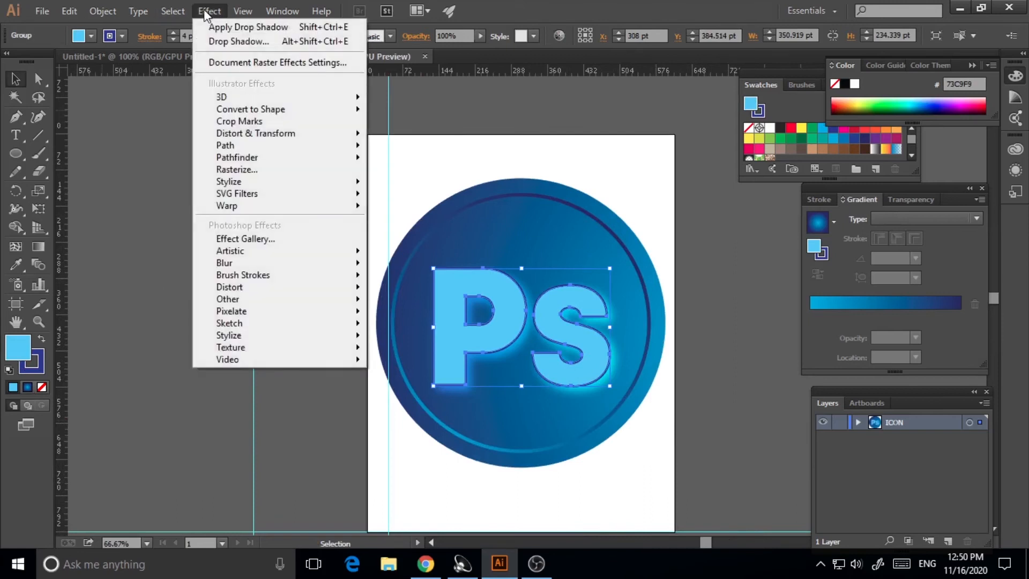
mouse_move(230, 188)
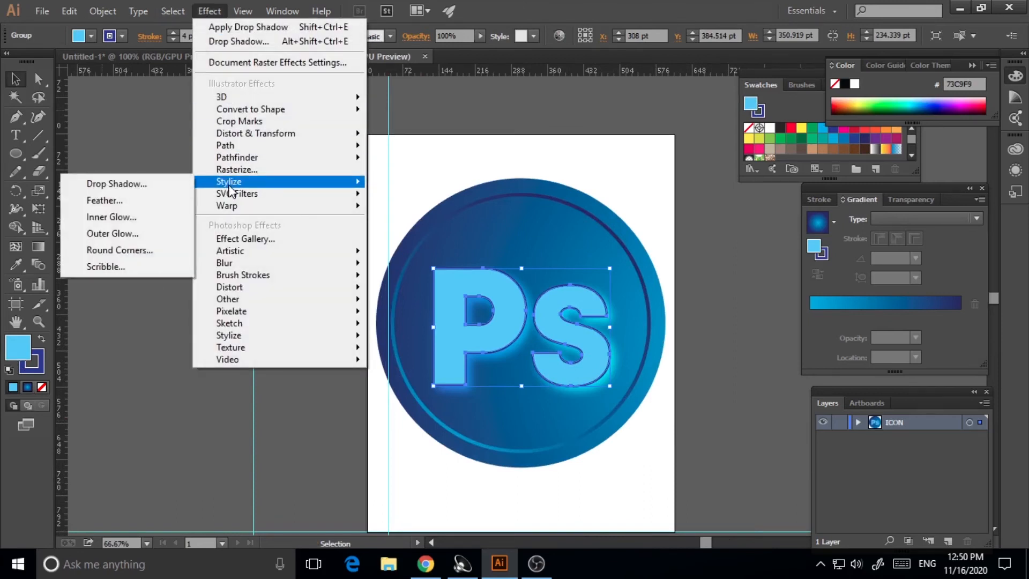
click(147, 182)
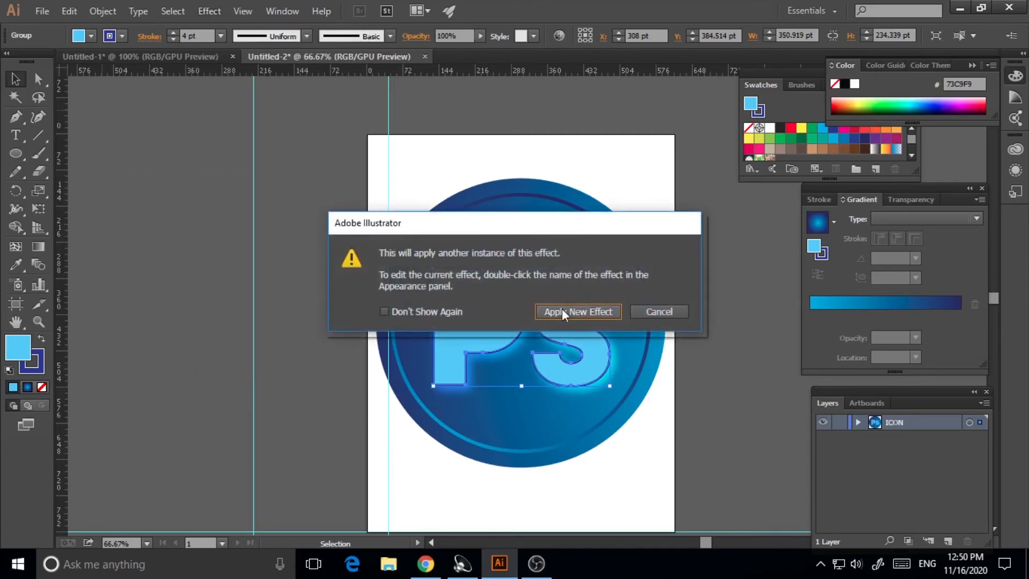
click(571, 312)
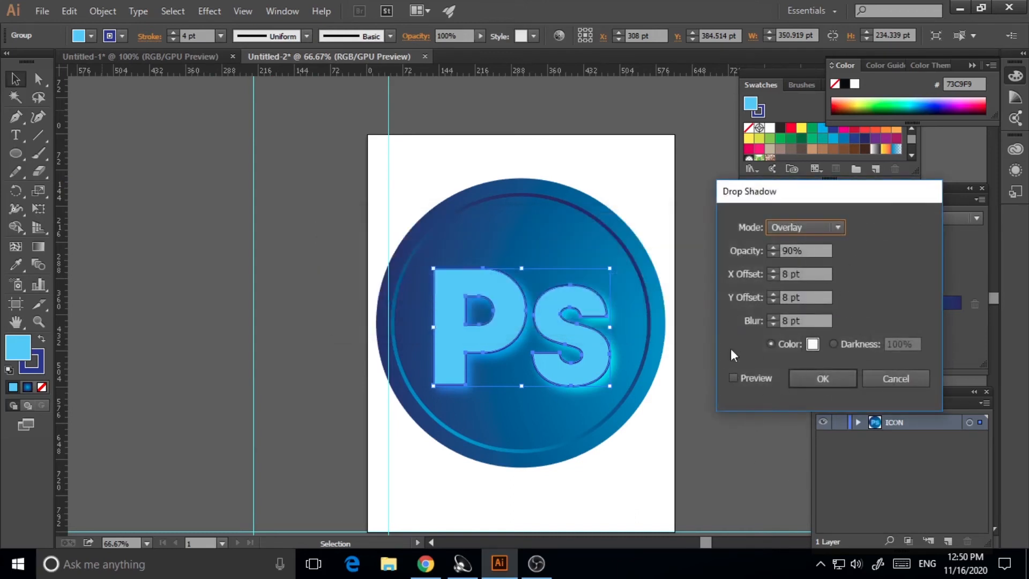
click(812, 344)
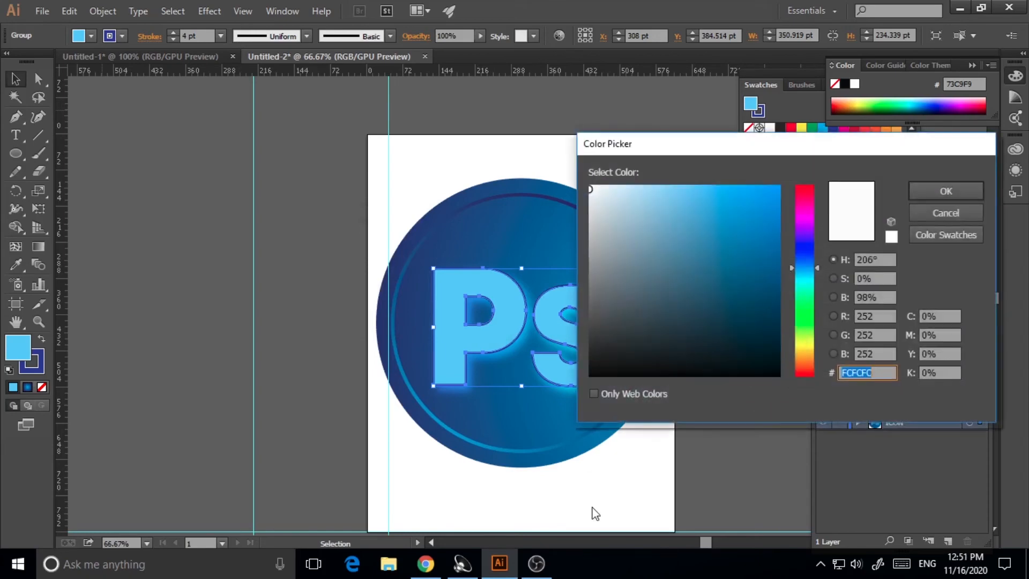
click(771, 316)
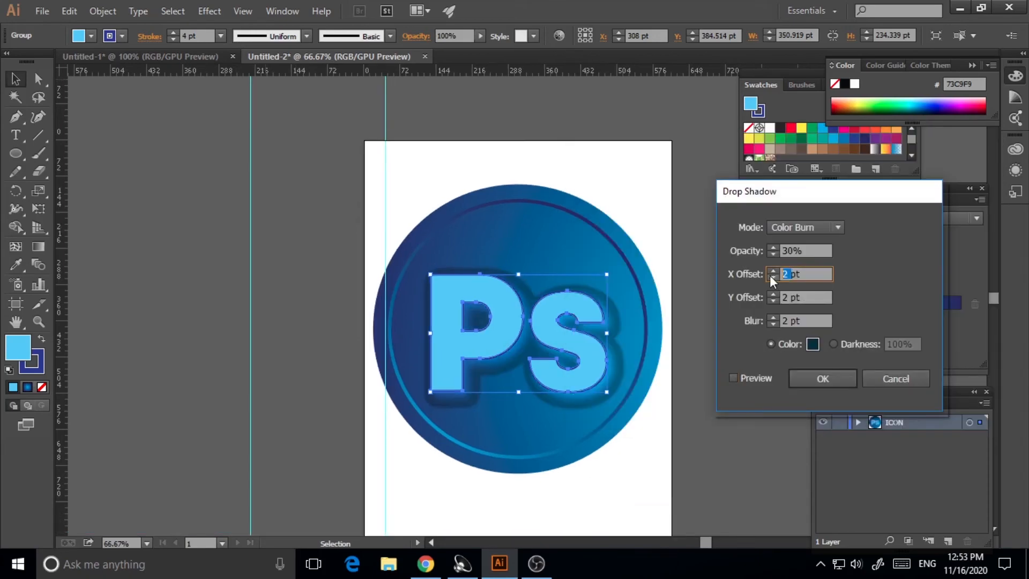
- Set the new shadow's X offset, Y offset and blur to 10 pt each, and preview it
text(10)
key(Tab)
text(10)
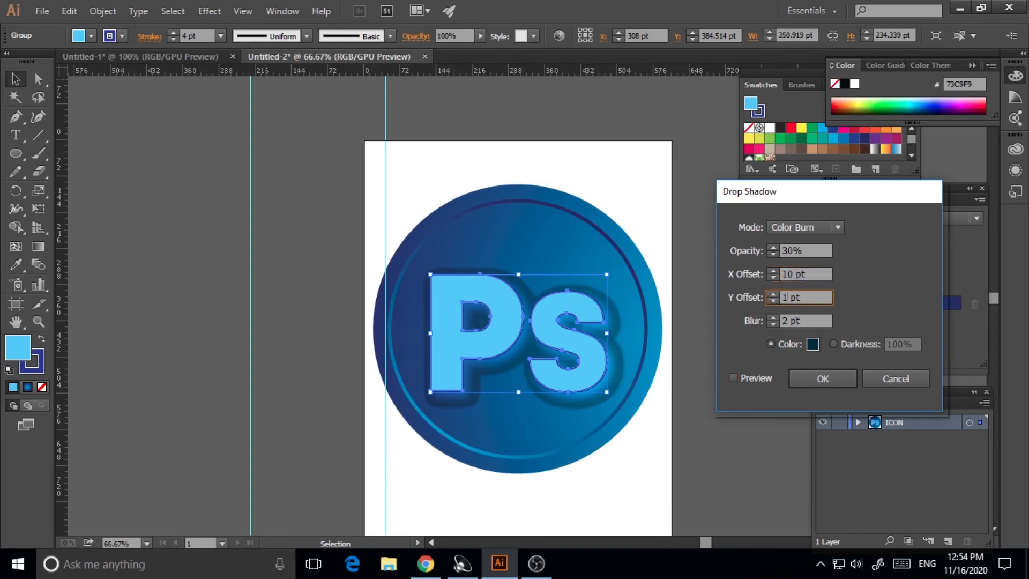
key(Tab)
text(10)
click(732, 376)
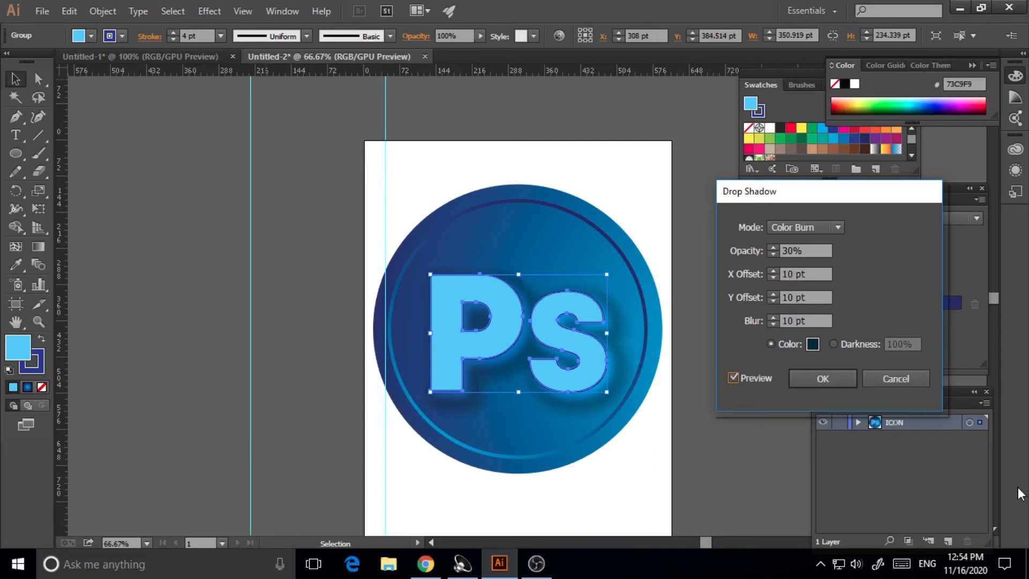
- Set the dark shadow's blur to 20 pt and its opacity to 70%, and preview it
double_click(778, 321)
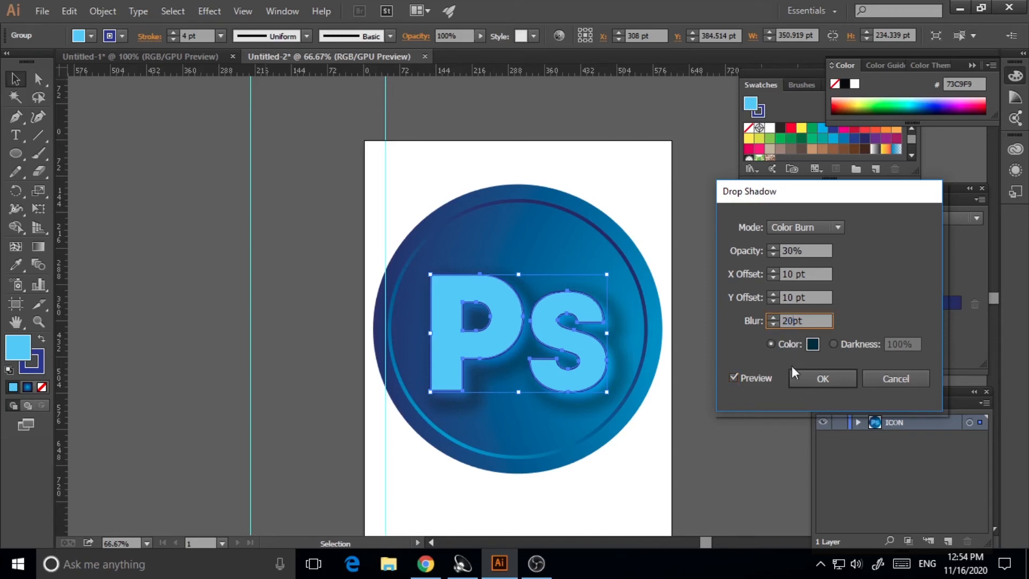
click(733, 376)
double_click(783, 251)
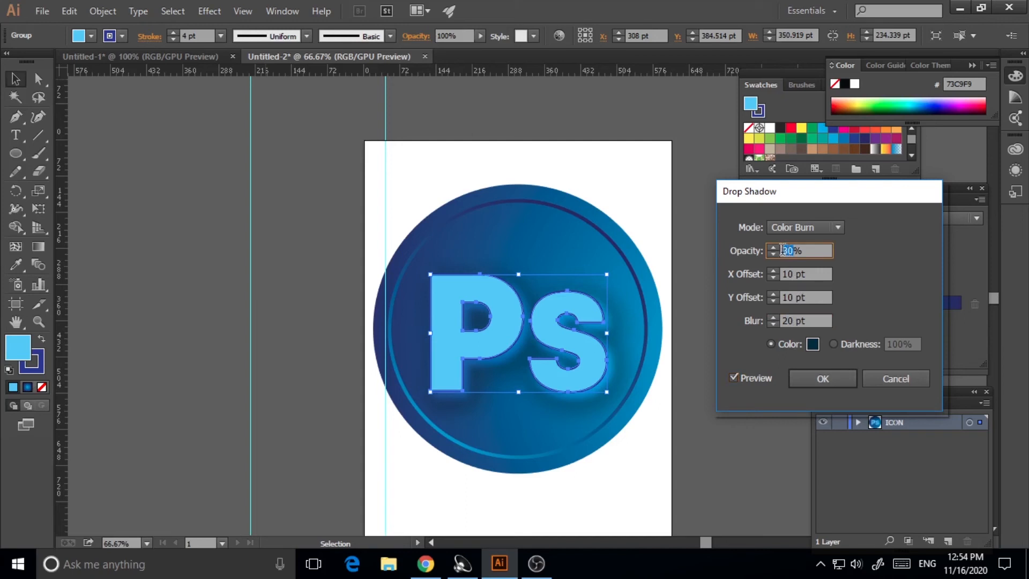
text(70)
click(733, 377)
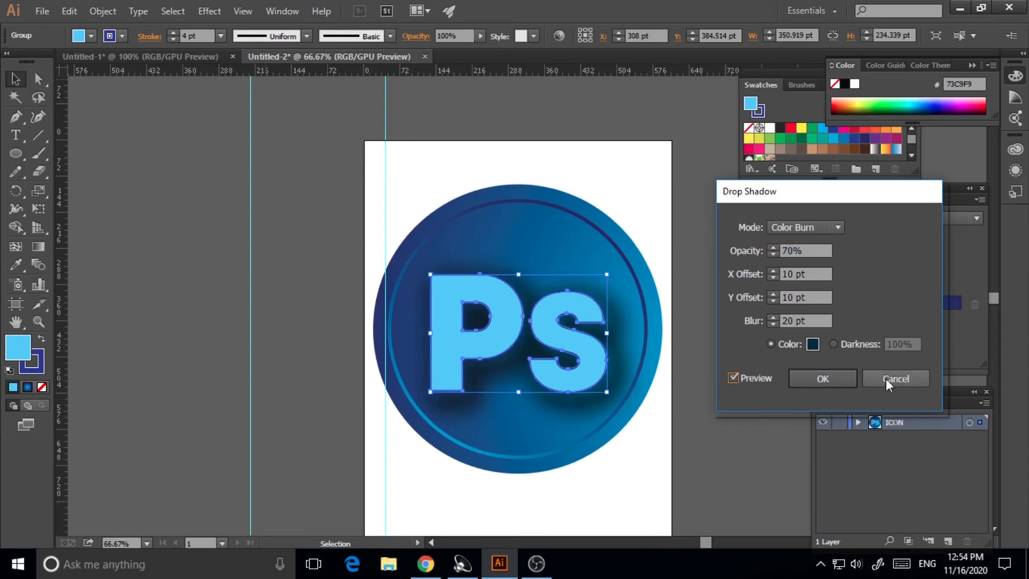
- Set the dark shadow's opacity to 50%, apply the effect and clear the selection
double_click(783, 250)
text(50)
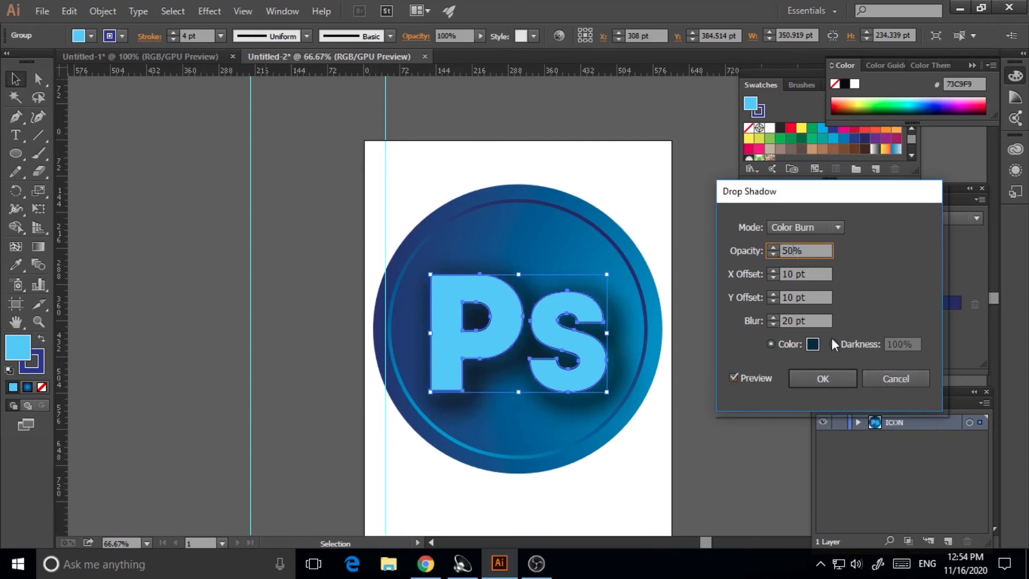
click(734, 379)
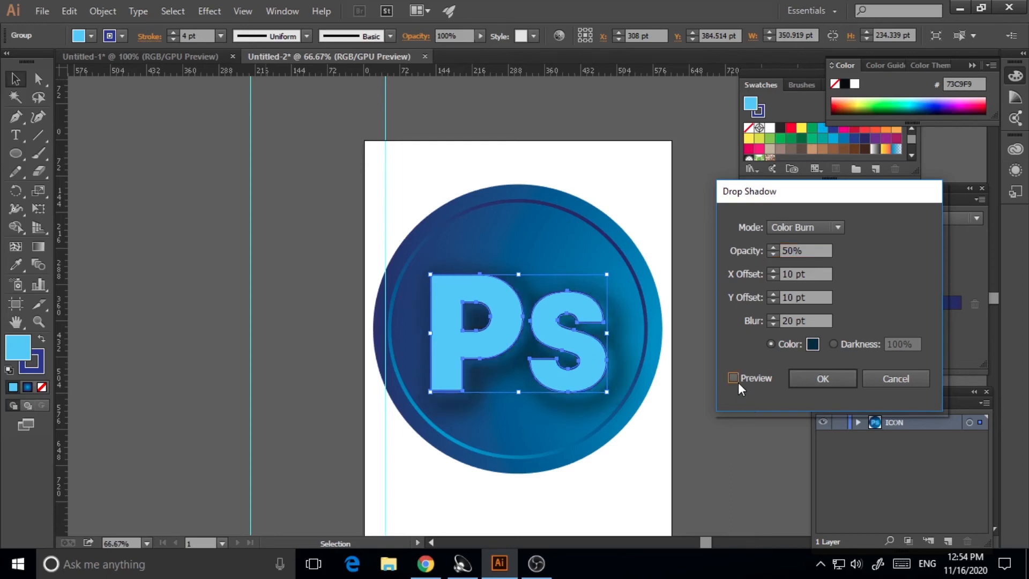
click(827, 377)
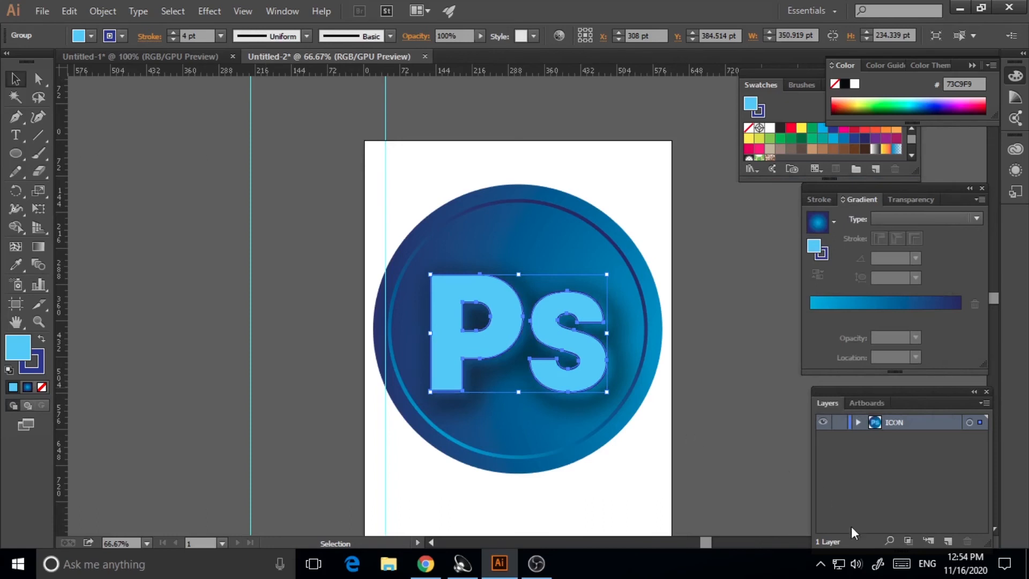
click(575, 459)
click(731, 313)
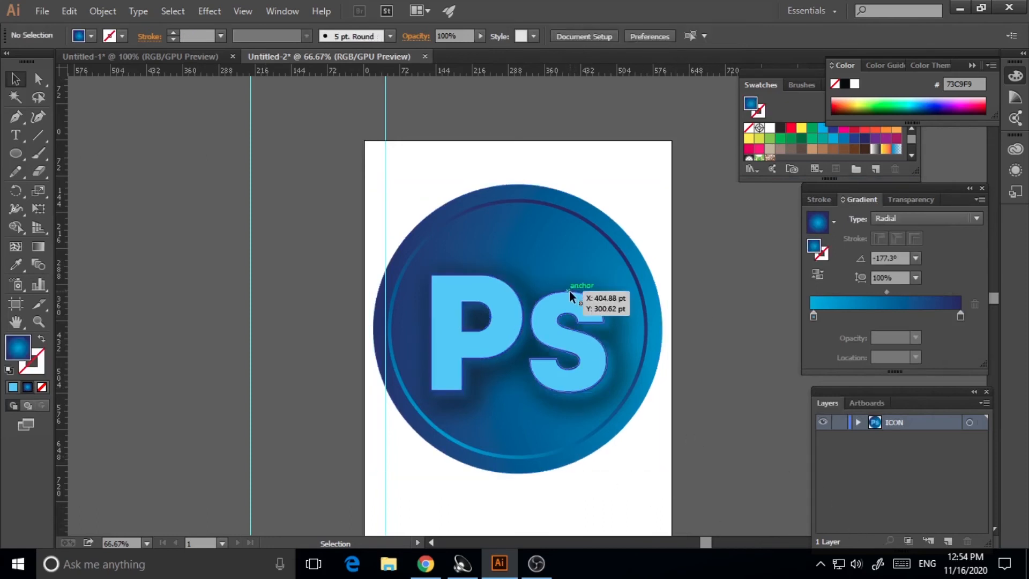
- Change the fill of the Ps letters to a paler light blue, A7E0F9, and deselect them
click(569, 290)
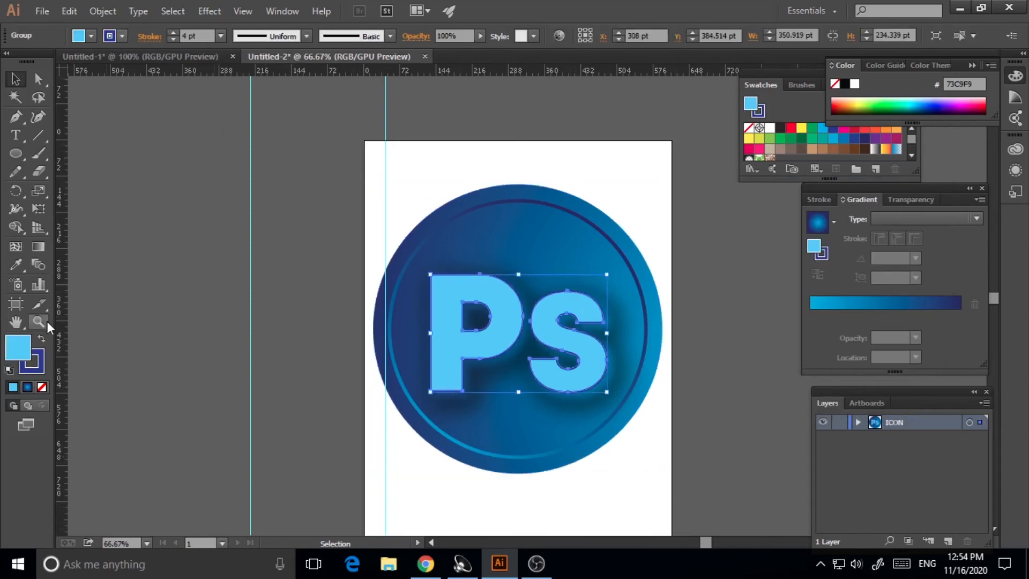
click(42, 353)
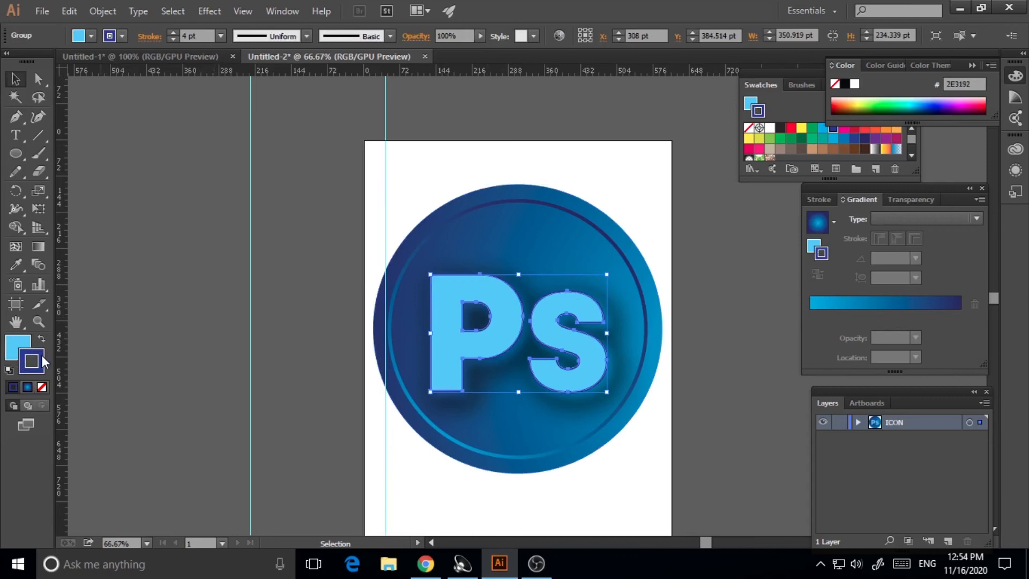
double_click(17, 347)
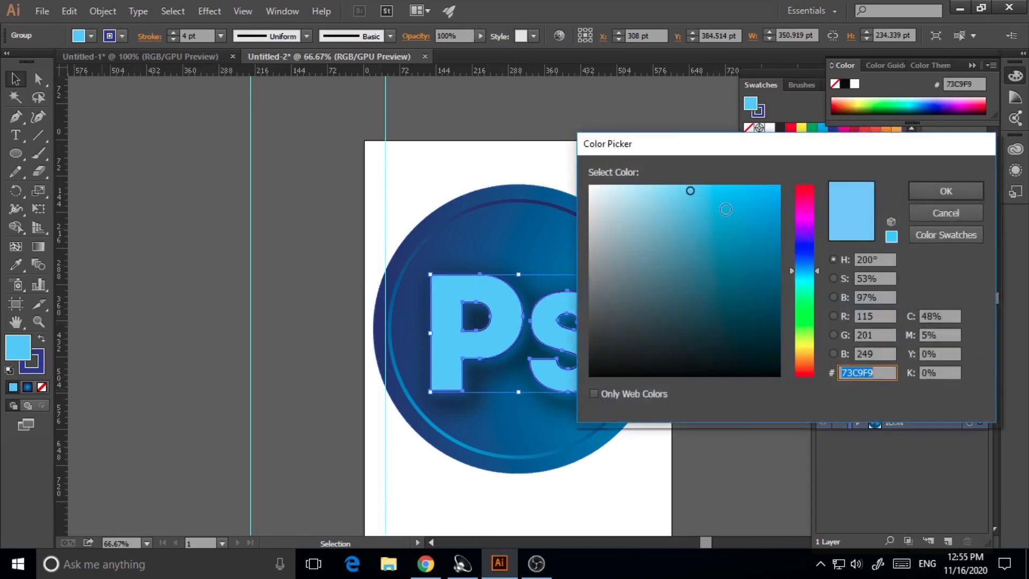
click(653, 187)
click(945, 191)
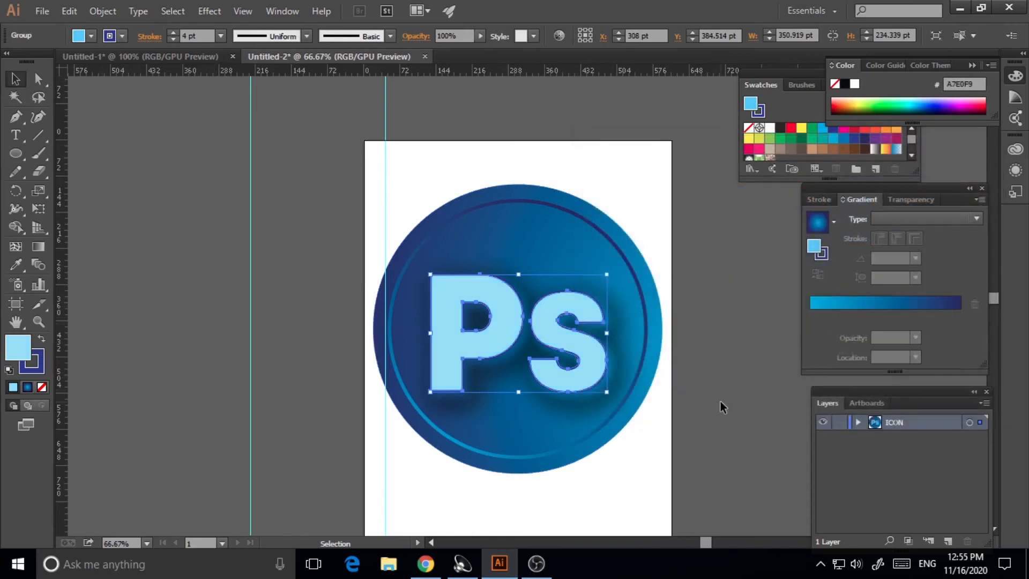
click(756, 457)
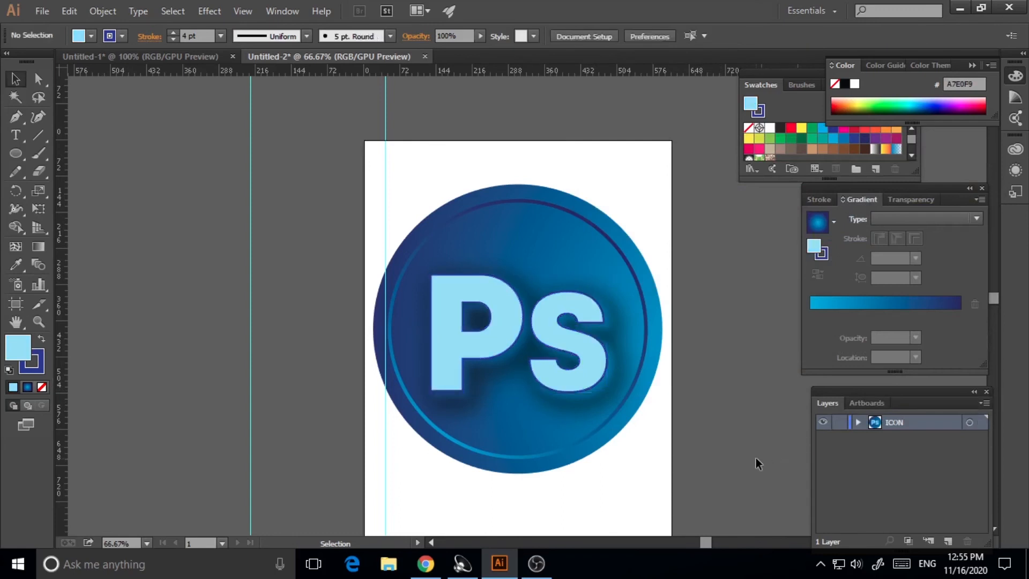
- Draw a 444 pt square beside the artboard, filled with the same radial blue gradient as the icon's circle
key(ctrl+minus)
key(ctrl+minus)
key(ctrl+minus)
key(ctrl+minus)
key(ctrl+plus)
key(ctrl+plus)
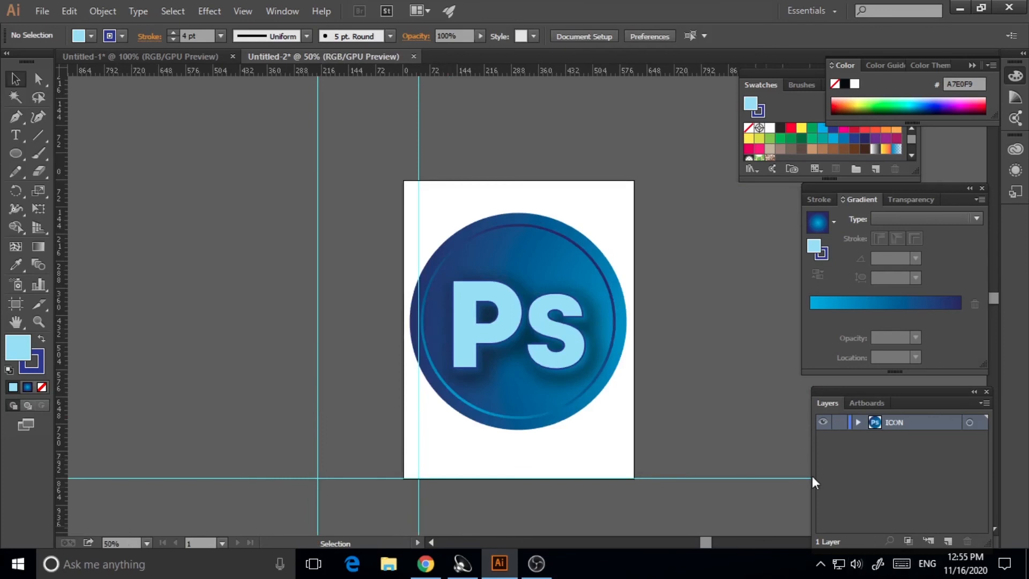
click(566, 239)
click(696, 358)
click(584, 250)
click(791, 430)
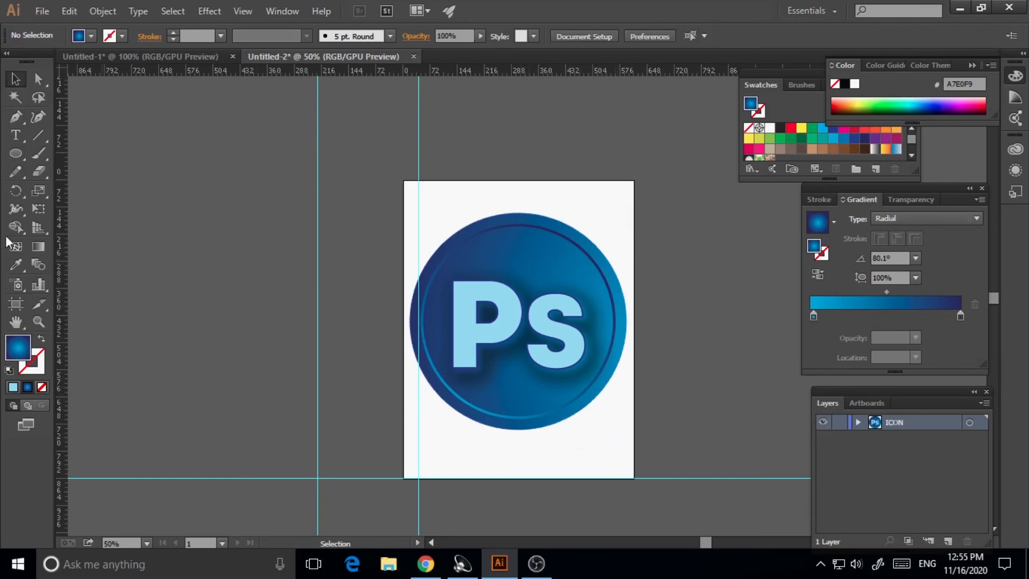
click(16, 154)
alt+click(18, 153)
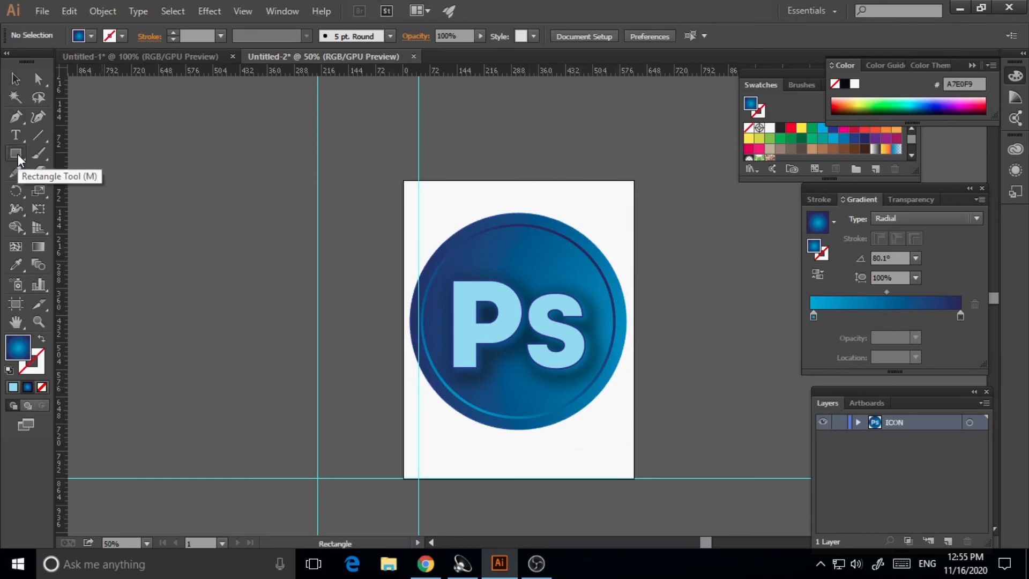
drag(275, 303, 359, 385)
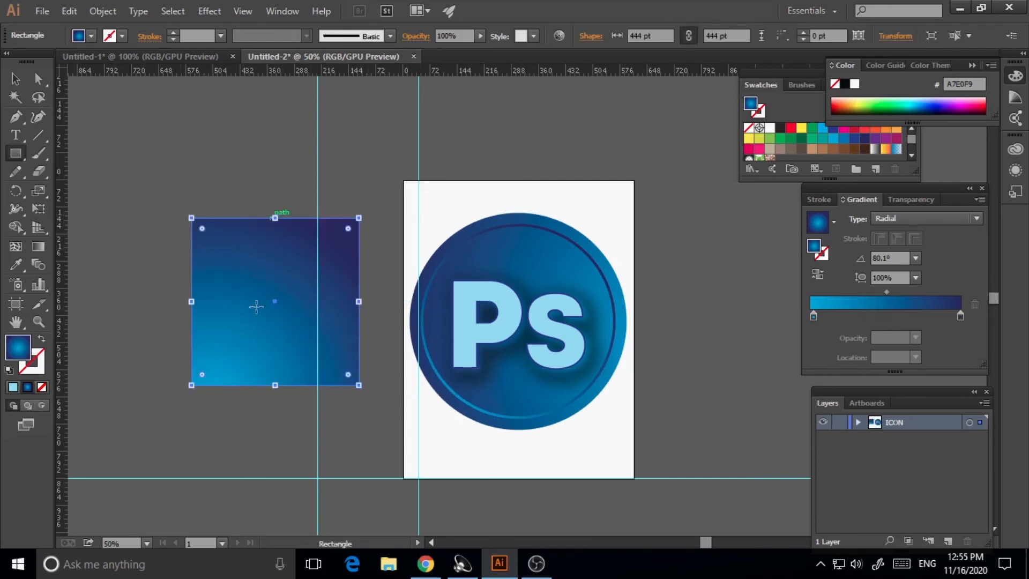
- Round all four corners of the gradient square to a radius of about 131 pt
click(38, 79)
drag(348, 228, 310, 266)
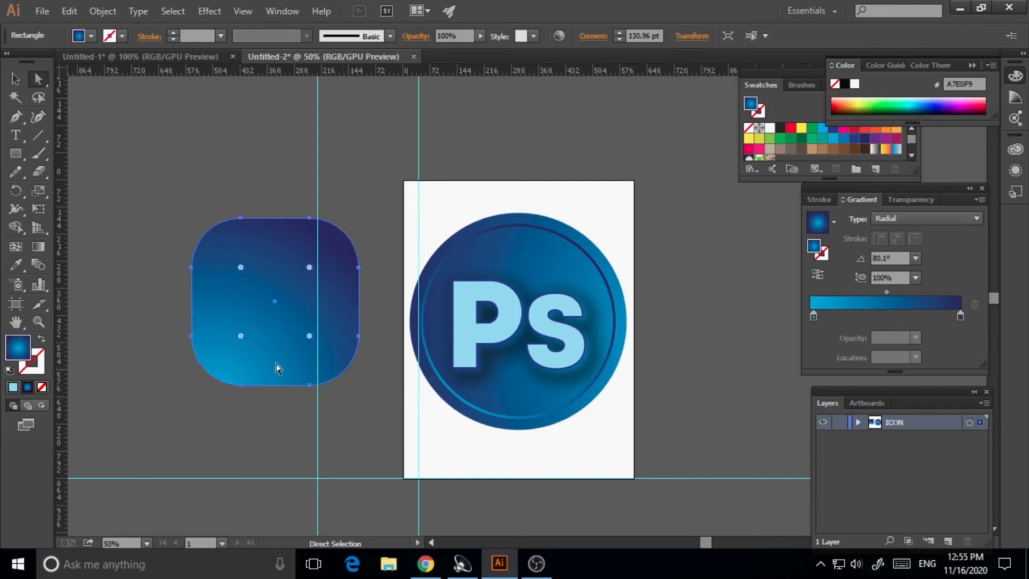
click(15, 79)
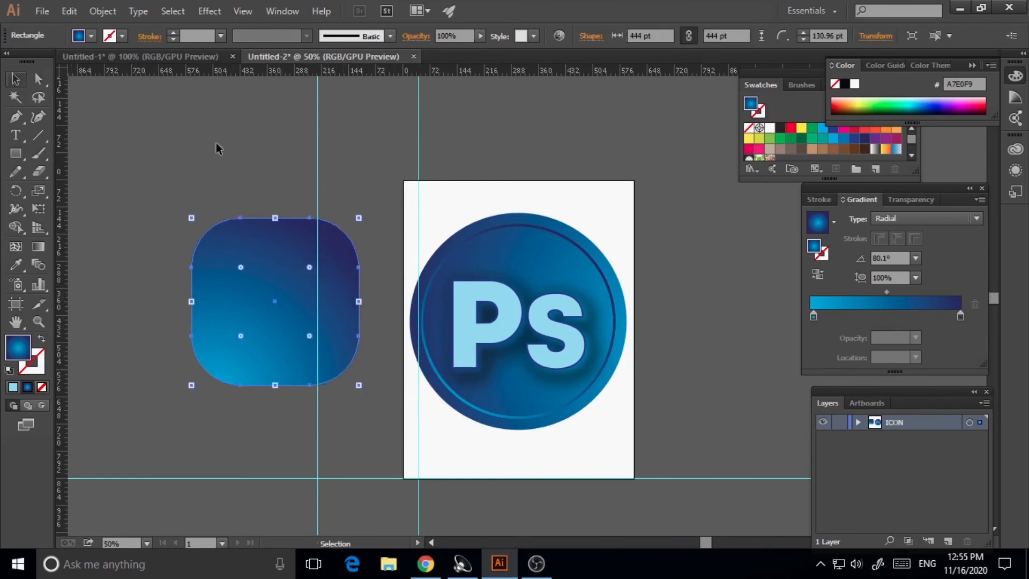
- Copy the Ps letters from the round icon onto the rounded square and bring the copy to the front
click(567, 352)
drag(564, 351, 324, 333)
right_click(343, 306)
mouse_move(381, 430)
click(257, 432)
click(383, 172)
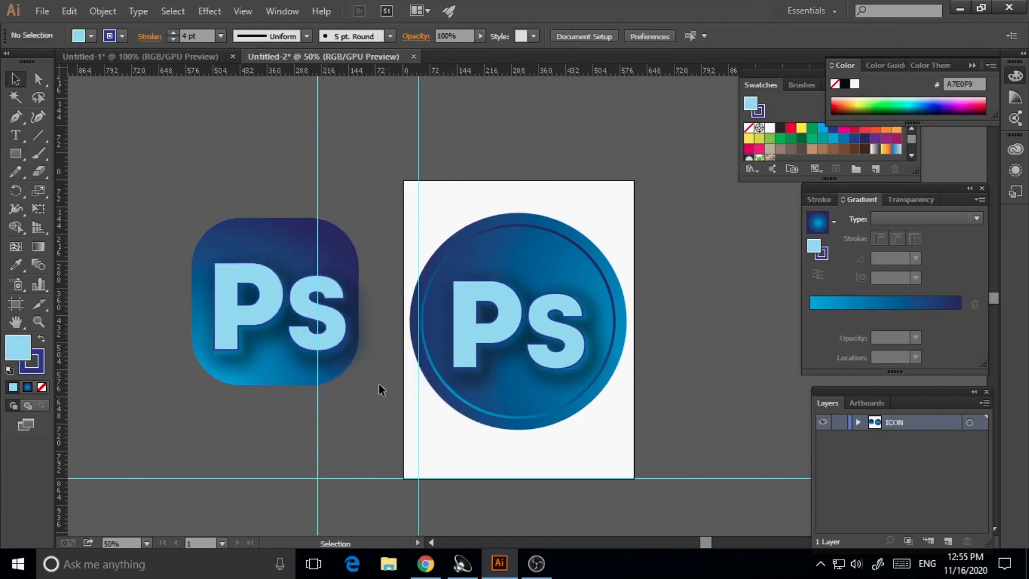
- Nudge the copied Ps letters slightly left to balance them within the rounded square
click(341, 332)
key(Left)
key(Left)
key(Left)
key(Left)
key(Left)
key(Left)
key(Left)
key(Left)
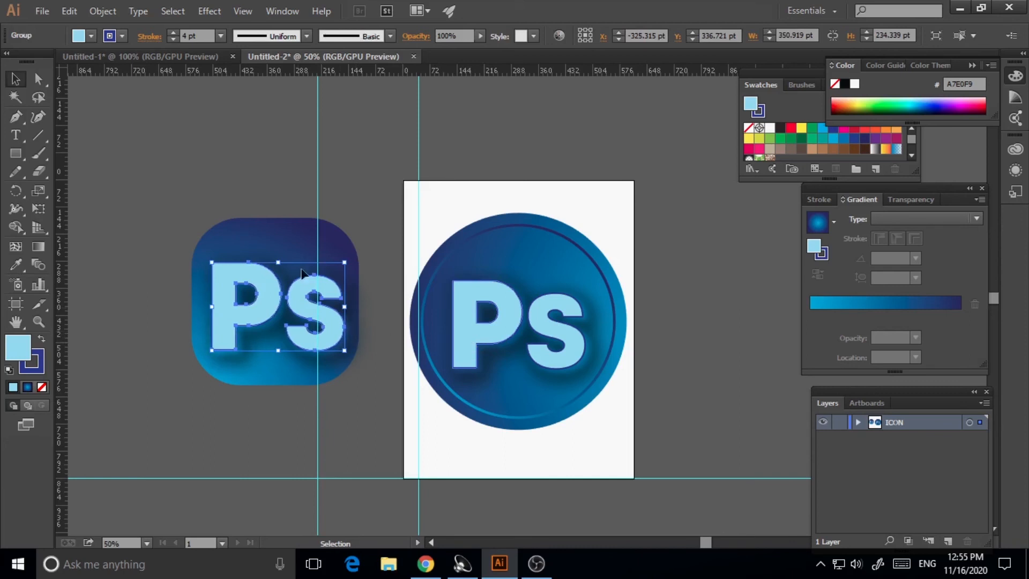
- Scale the copied Ps letters proportionally about their centre to about 317 pt wide, shift them slightly left and deselect them
drag(346, 262, 338, 266)
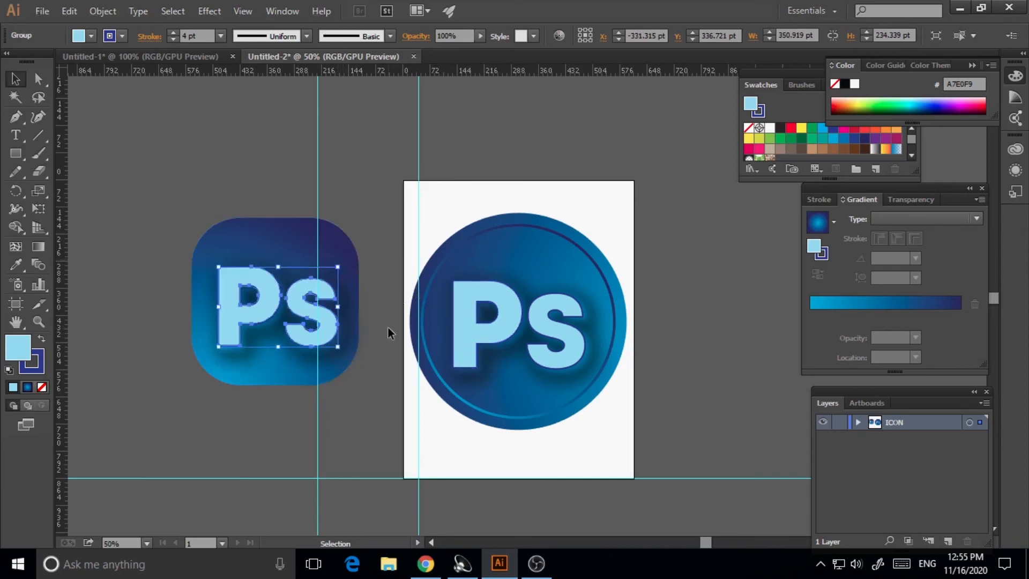
key(Left)
key(Left)
key(Left)
key(Left)
key(Left)
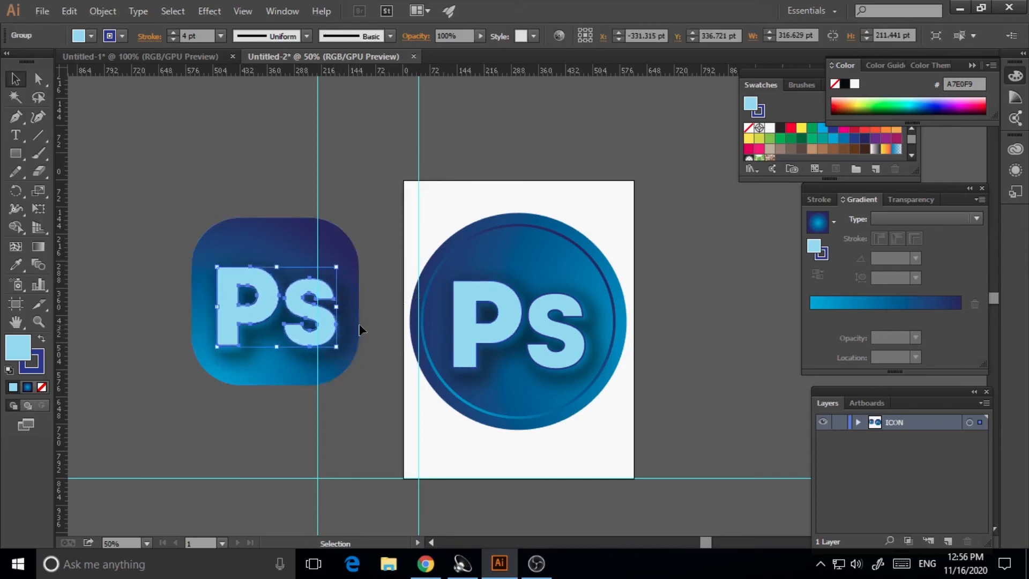
click(390, 417)
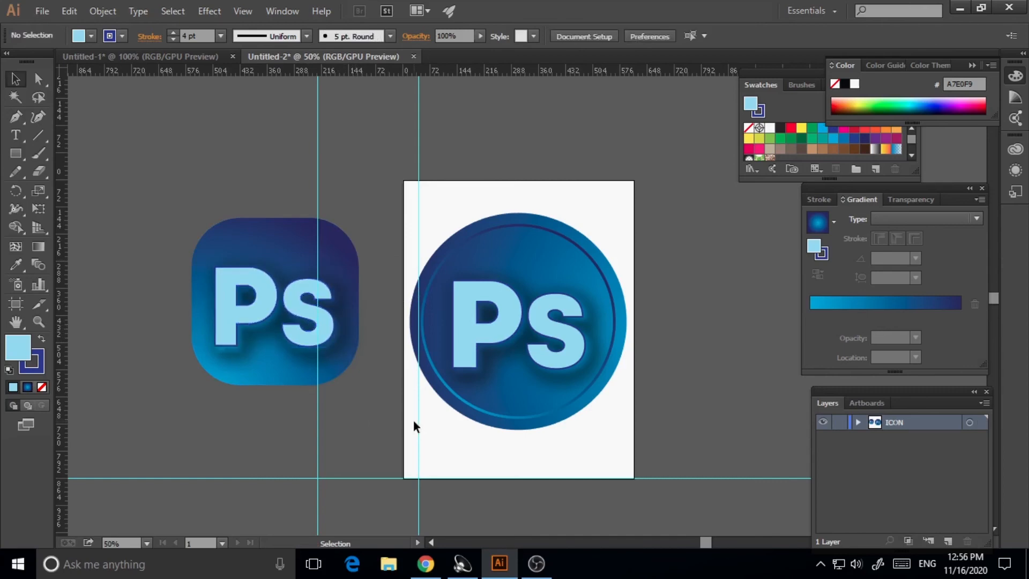
- Duplicate the rounded square in place and shrink the duplicate about its centre to 388 pt
click(341, 249)
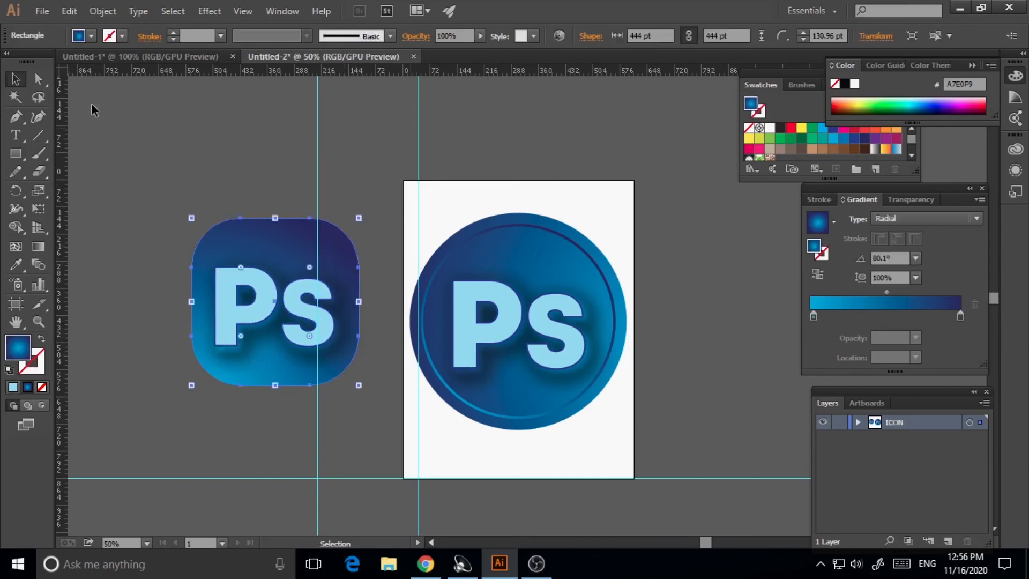
click(70, 12)
click(91, 82)
click(72, 14)
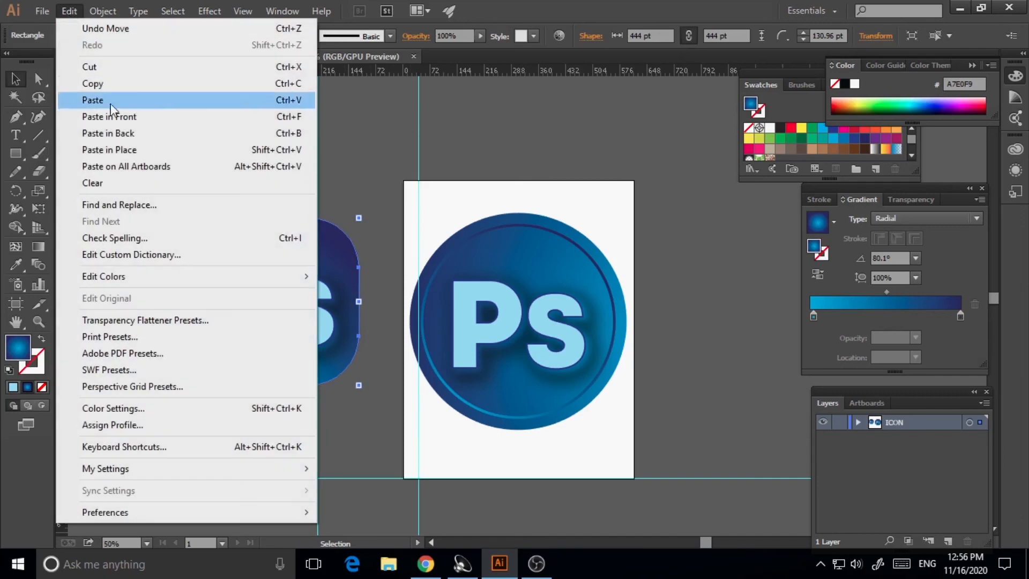
click(124, 153)
drag(358, 218, 348, 228)
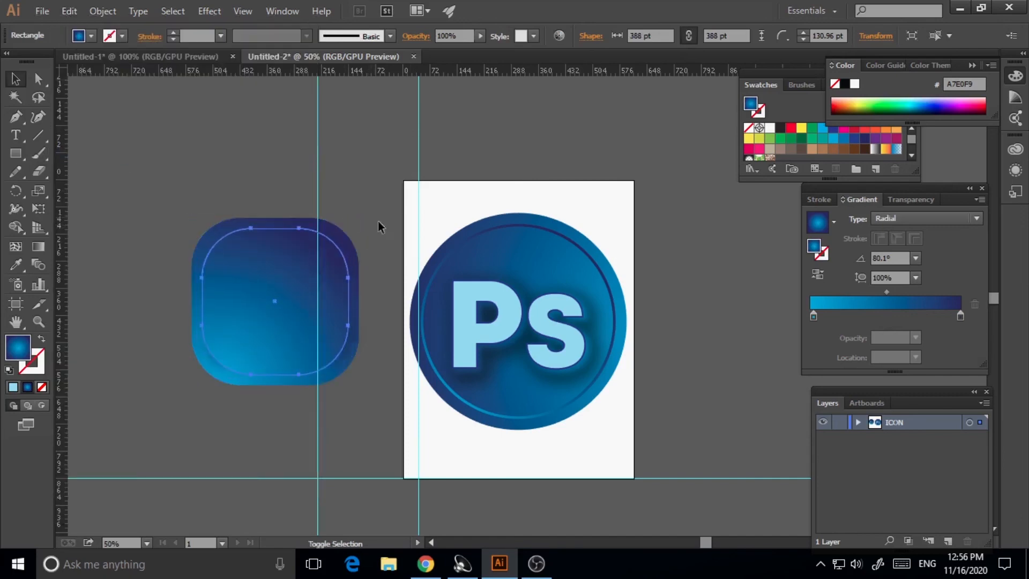
- Turn the smaller rounded square into an unfilled outline with a 4 pt gradient stroke, and deselect it
click(41, 339)
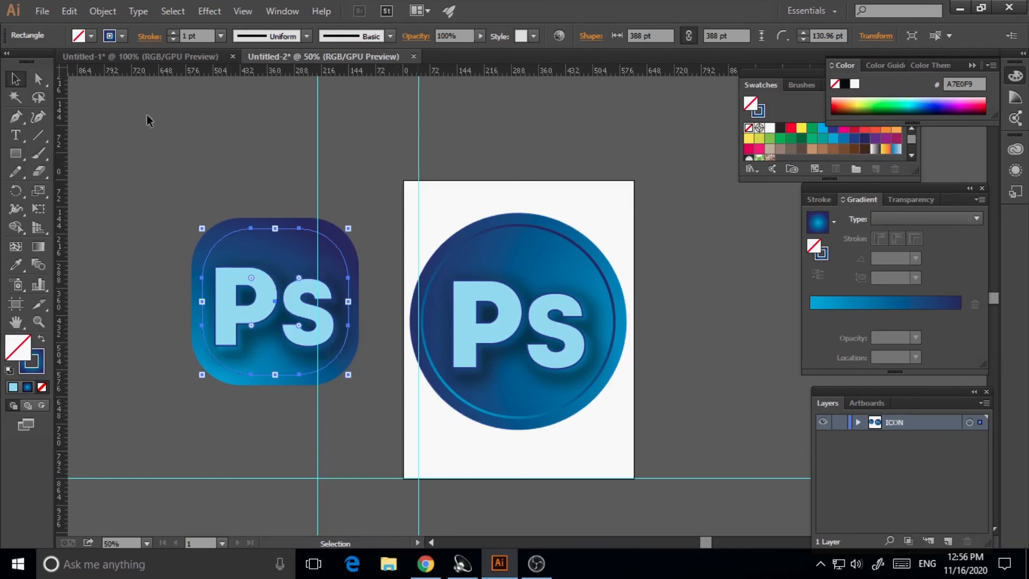
click(220, 36)
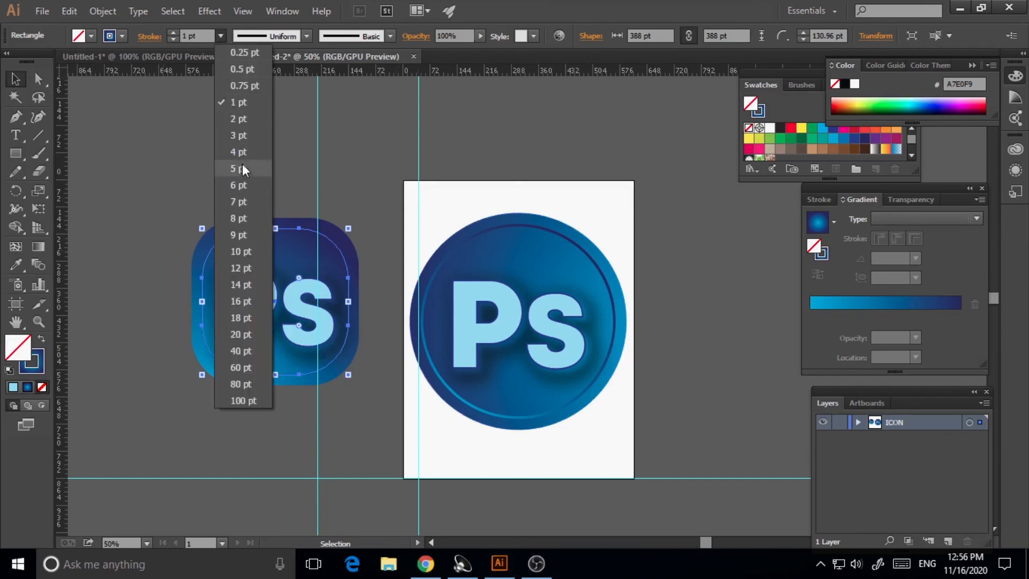
click(242, 152)
click(362, 429)
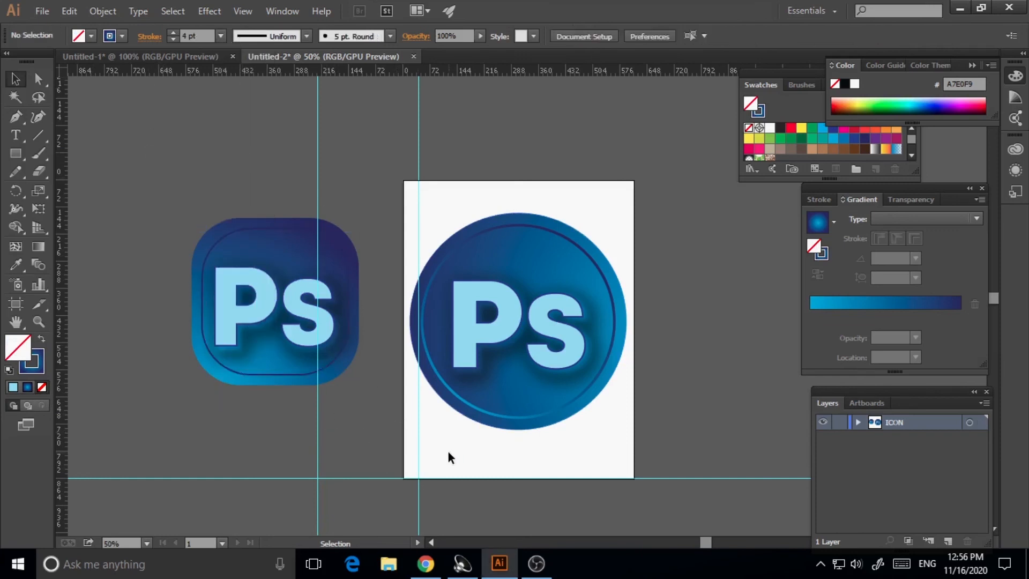
- Enlarge the inner rounded outline about its centre to about 412 pt and set its stroke weight to 5 pt
click(301, 231)
drag(347, 229, 355, 225)
click(422, 236)
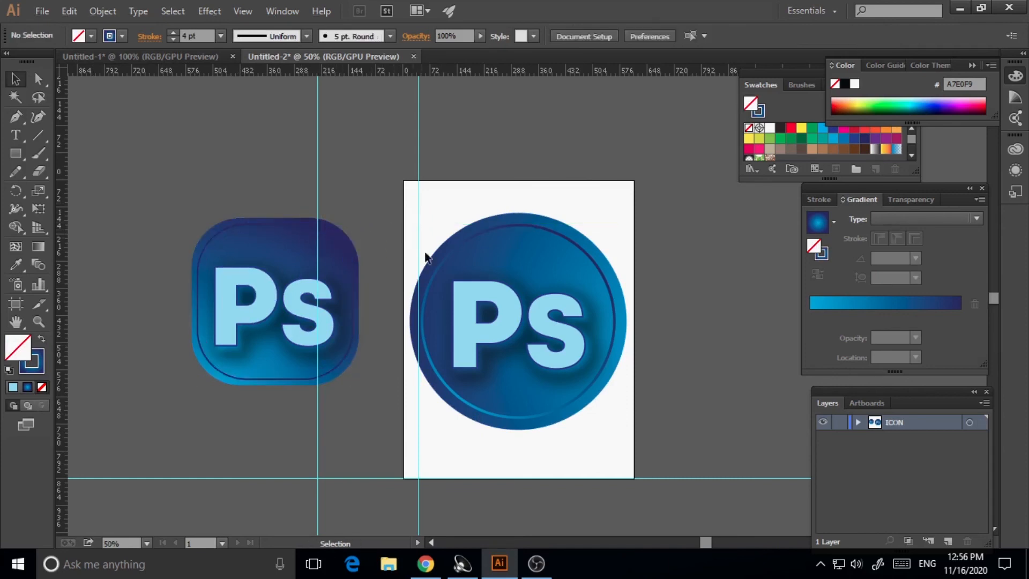
click(318, 378)
click(220, 36)
click(237, 170)
click(349, 475)
- Expand the inner rounded outline's fill and stroke into a shape
click(300, 378)
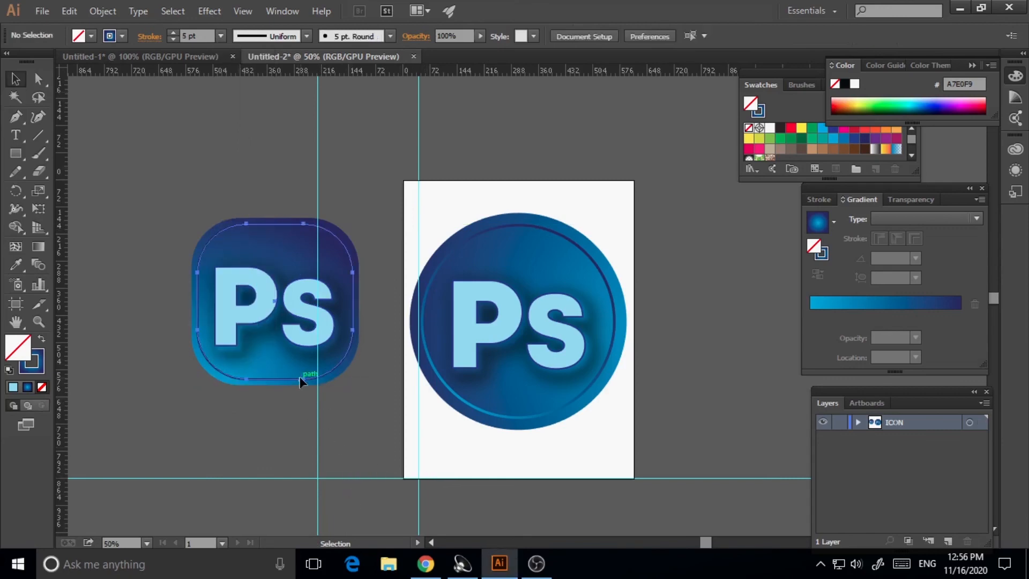
click(108, 6)
click(155, 170)
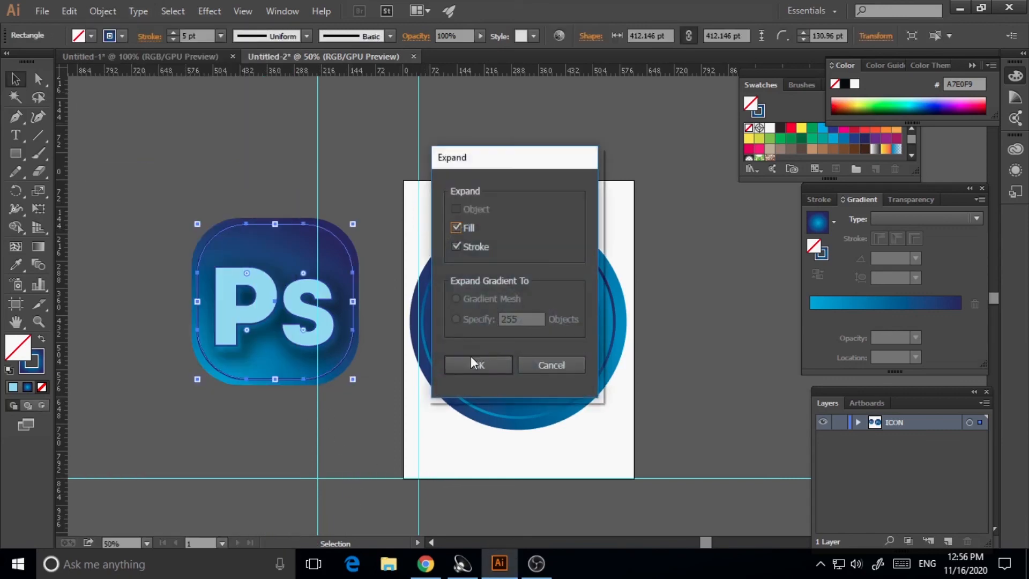
click(472, 362)
- Try running the inner ring's radial gradient from below the rounded square to above it, and deselect the ring
click(38, 246)
drag(197, 427, 211, 200)
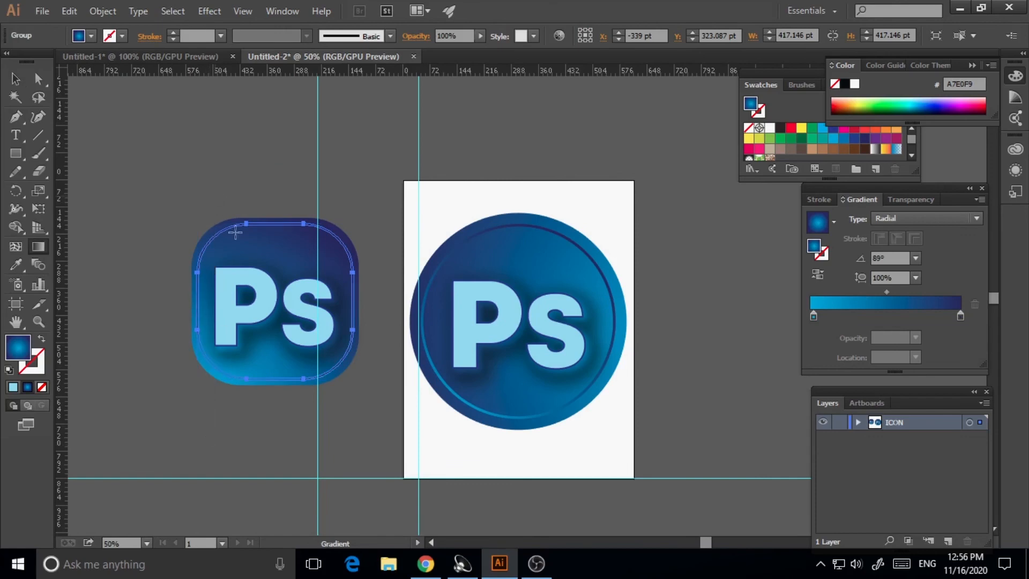
click(15, 79)
click(471, 168)
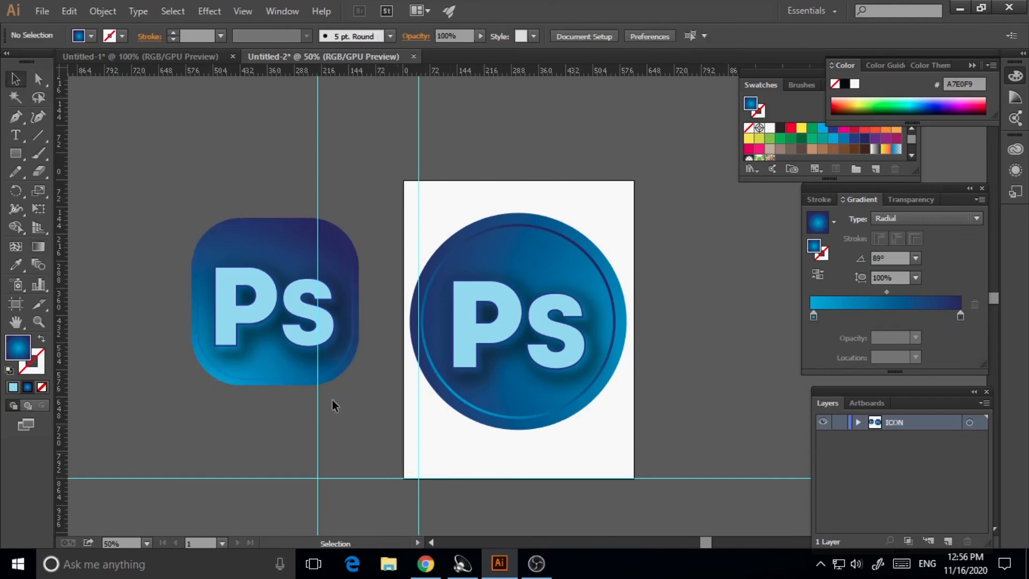
- Redraw the inner ring's radial gradient as a short span from below the rounded square to just inside its lower edge, and deselect it
click(294, 376)
click(38, 246)
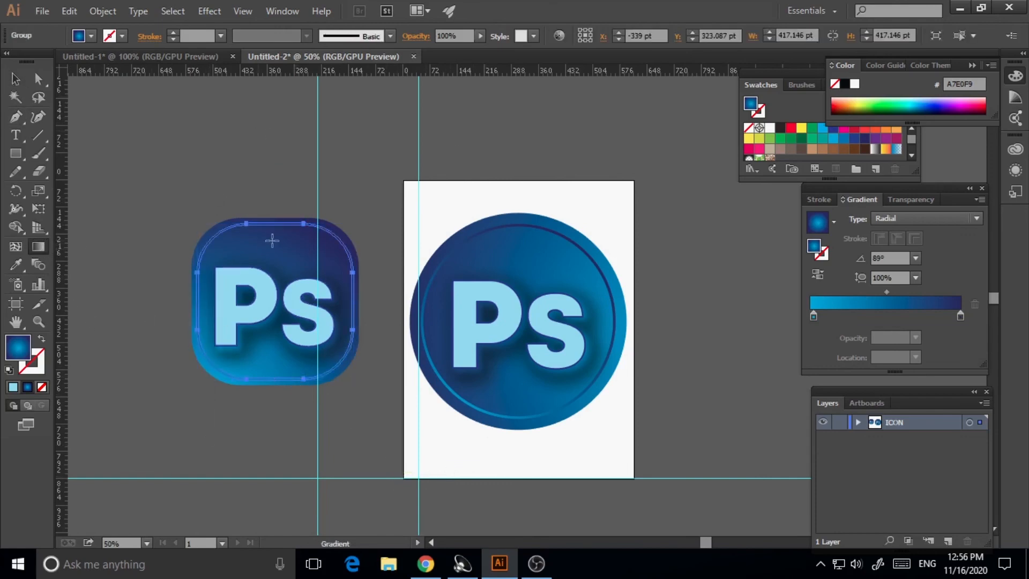
drag(280, 373, 281, 377)
drag(264, 432, 273, 362)
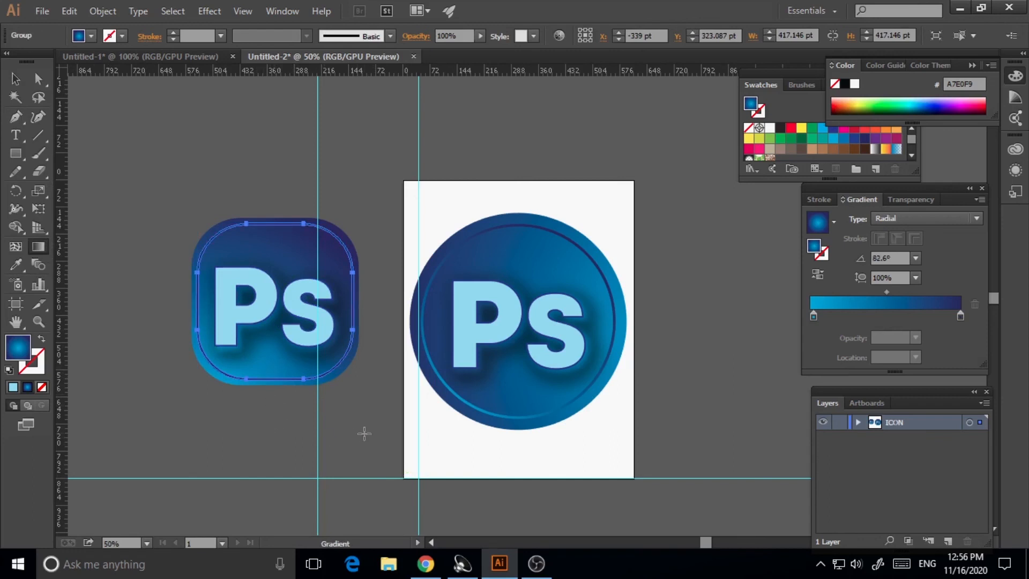
click(15, 79)
click(515, 453)
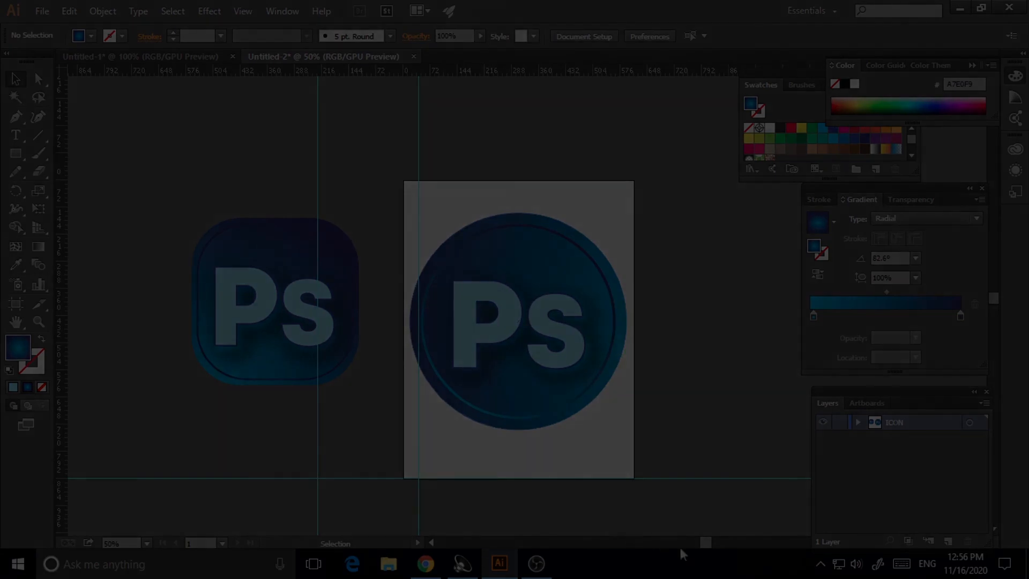
click(536, 563)
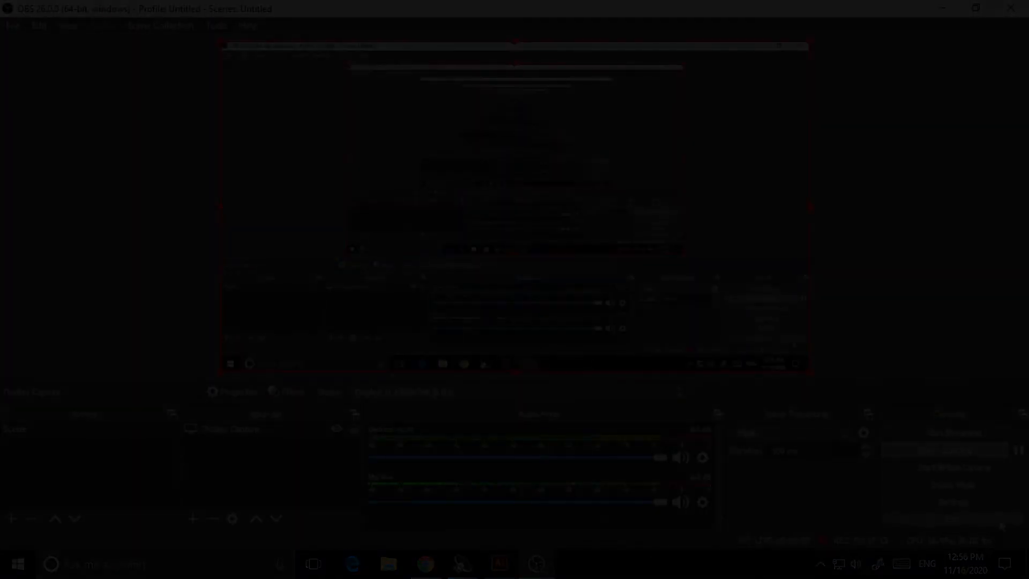